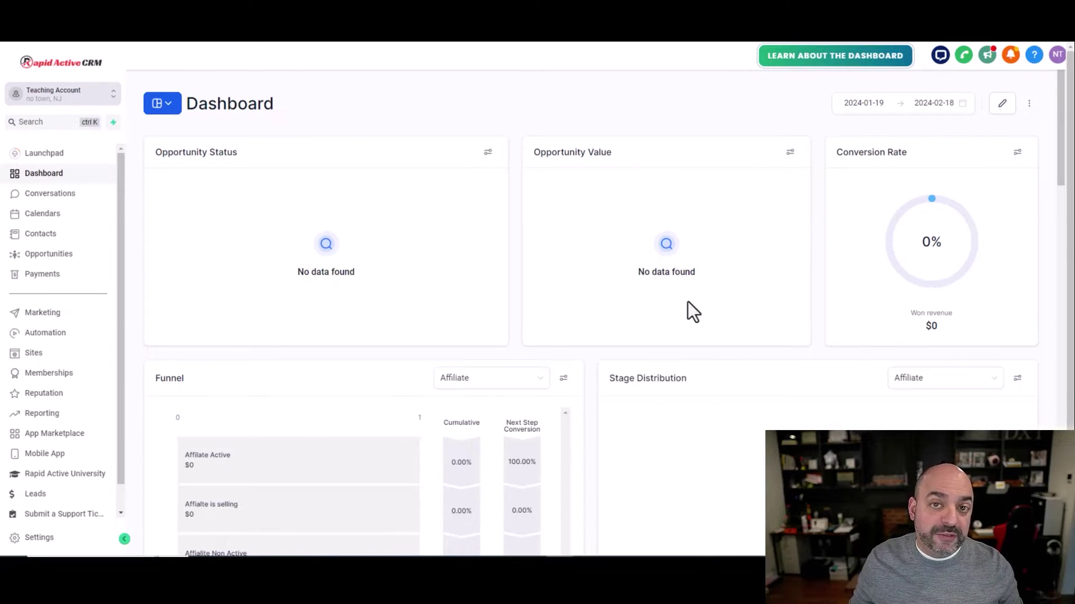
Go from the dashboard to Memberships using the left sidebar
click(47, 374)
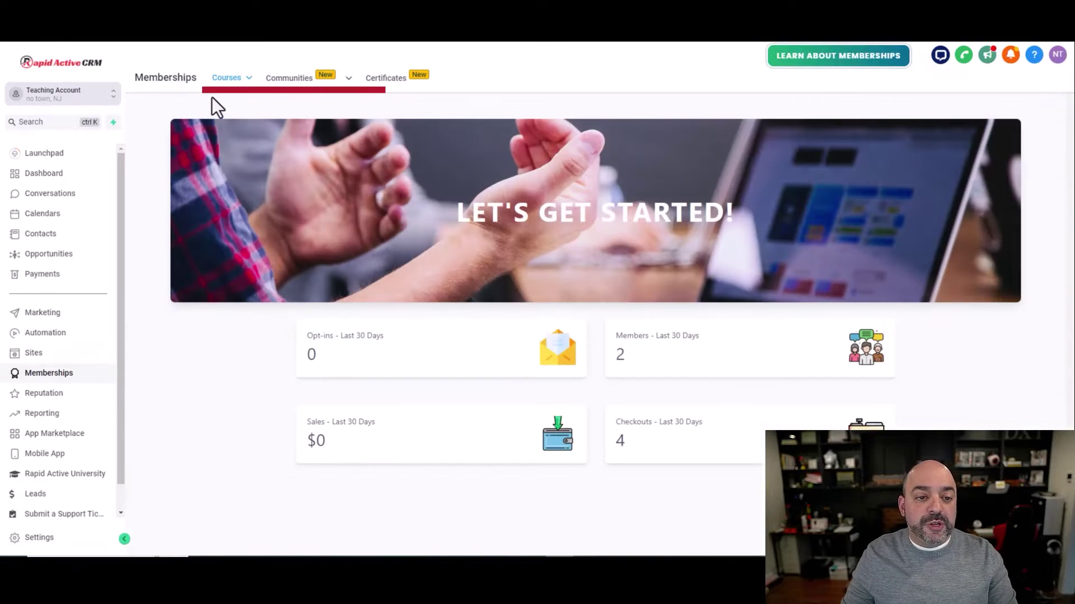
Open the community portal's Domain Setup from Communities > Settings
mouse_move(312, 89)
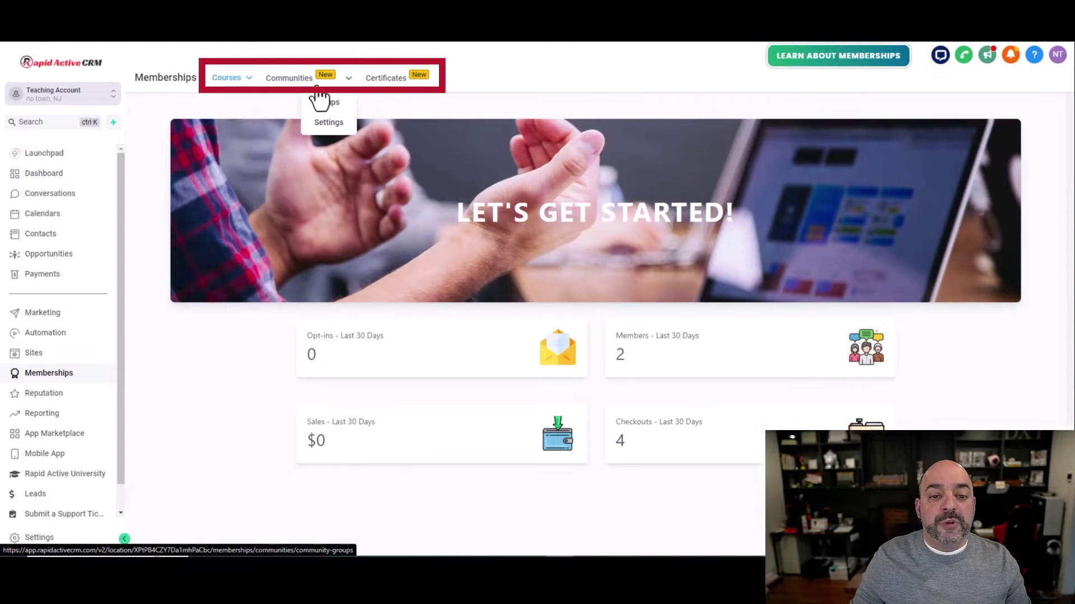
click(289, 81)
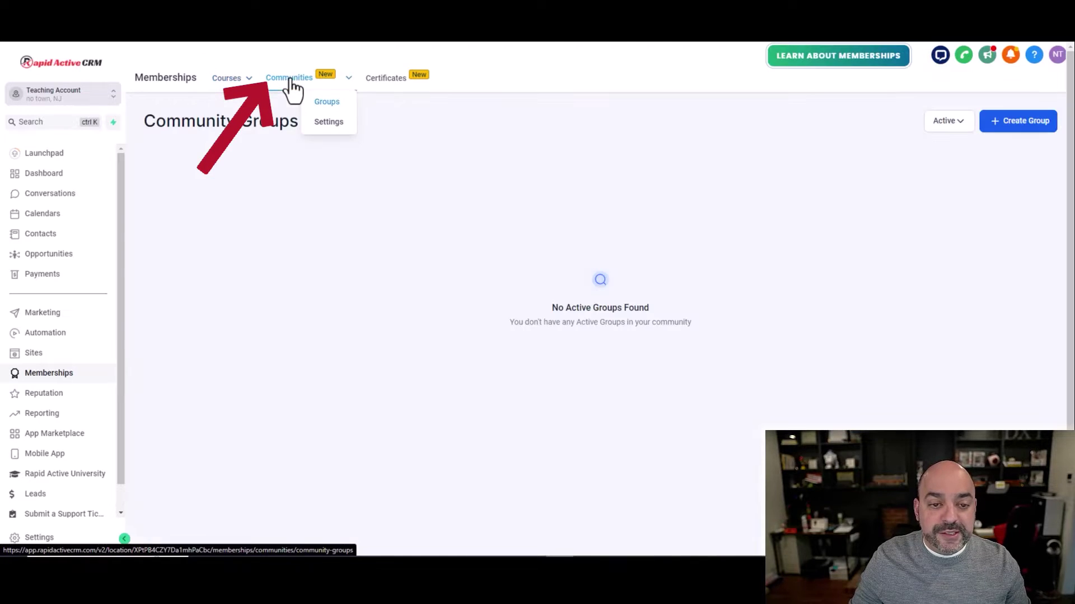
click(329, 123)
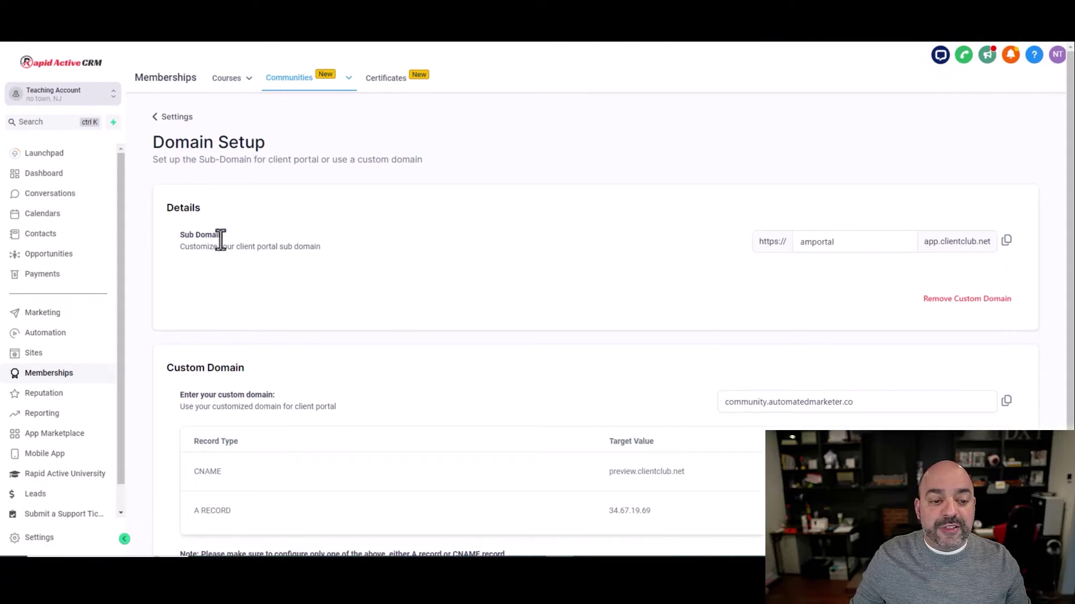
Delete the custom domain community.automatedmarketer.co and collapse the custom domain section
click(827, 236)
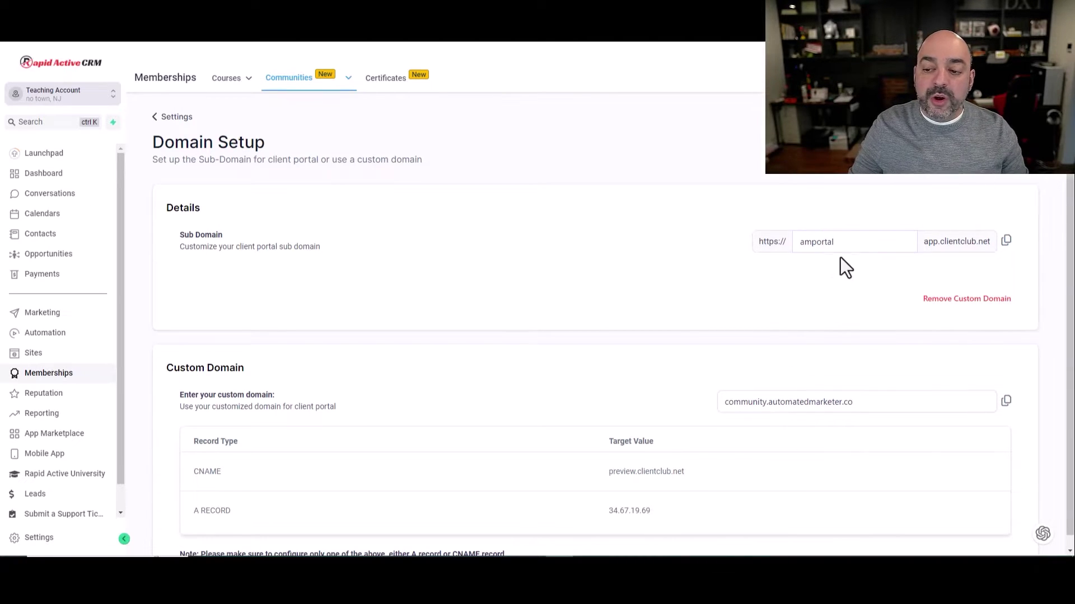
click(763, 403)
drag(933, 408, 660, 413)
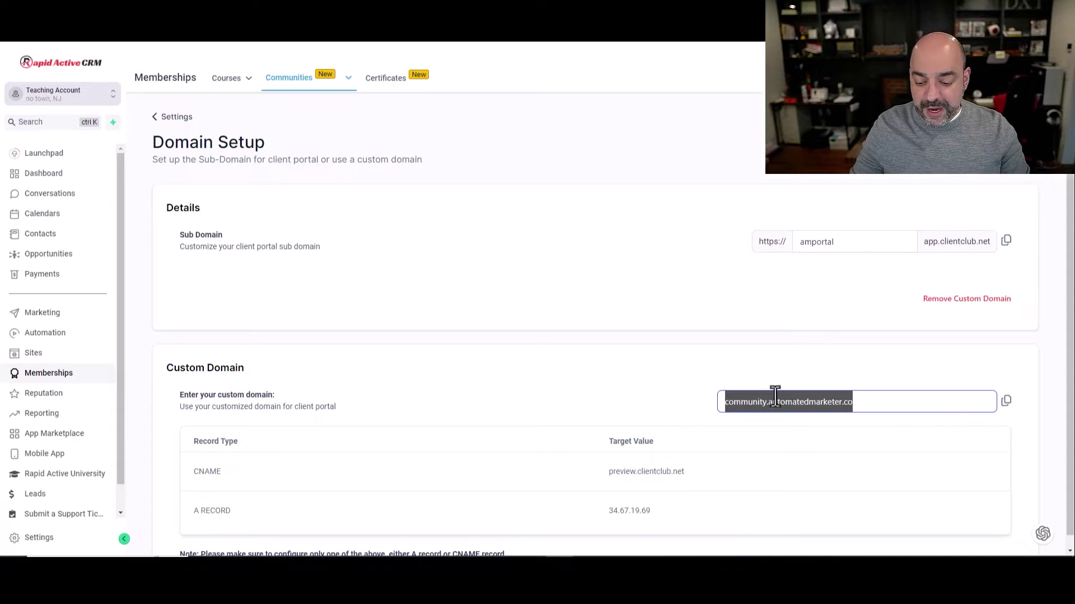
key(BackSpace)
scroll(862, 372, down, 3)
scroll(996, 263, up, 3)
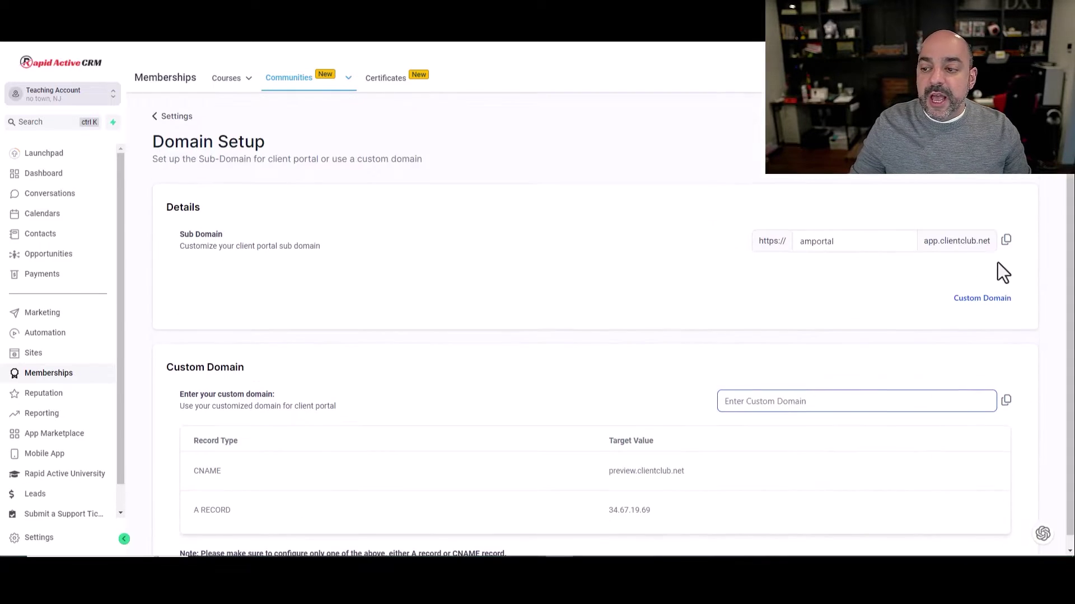
click(985, 303)
Expand the custom domain DNS records and select the CNAME target preview.clientclub.net to copy
click(985, 302)
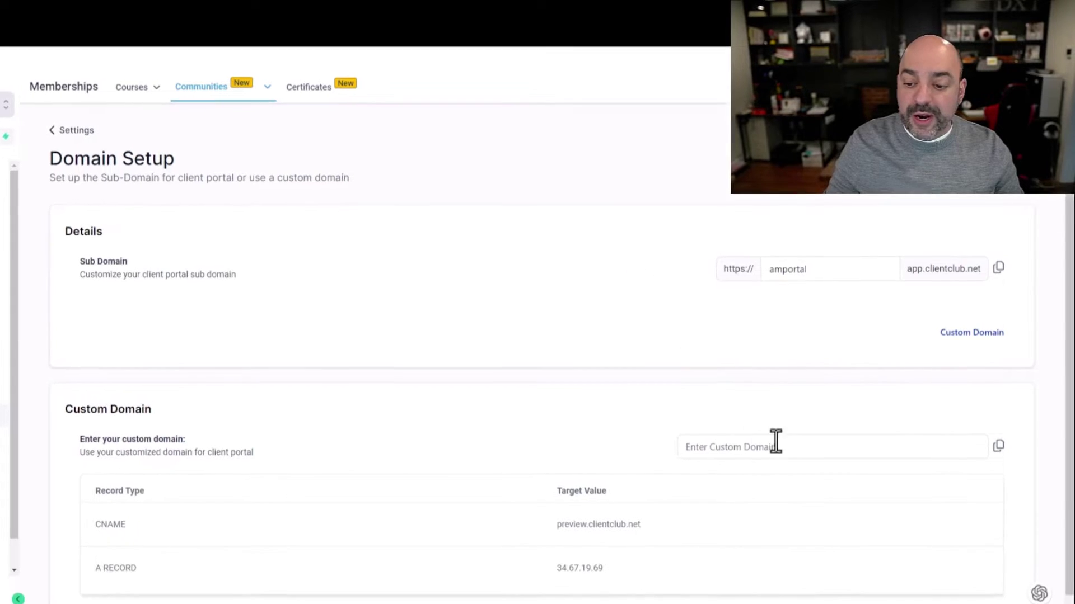
click(968, 334)
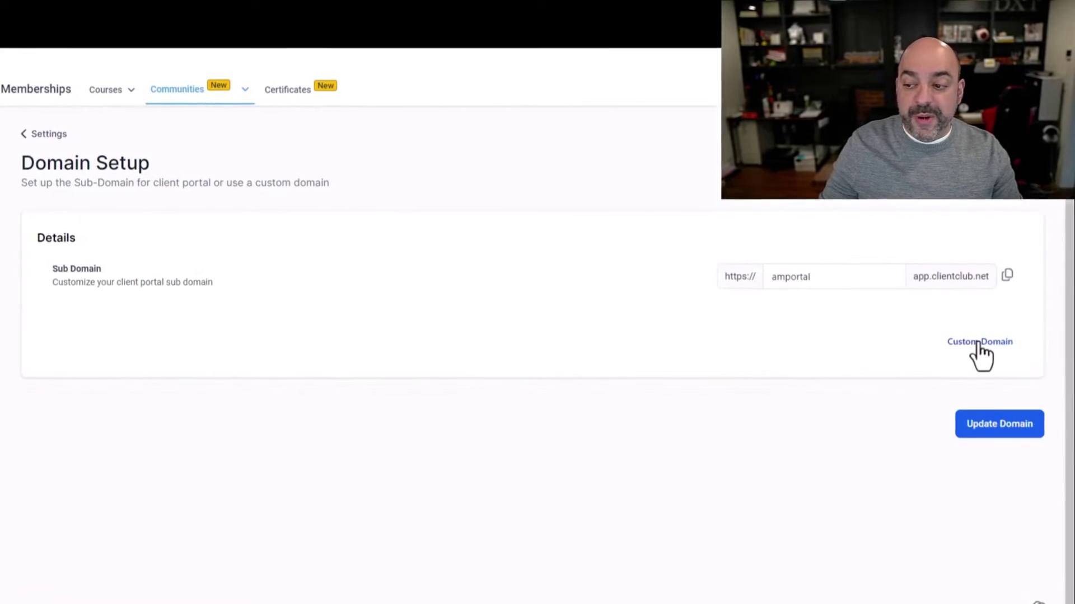
mouse_move(178, 94)
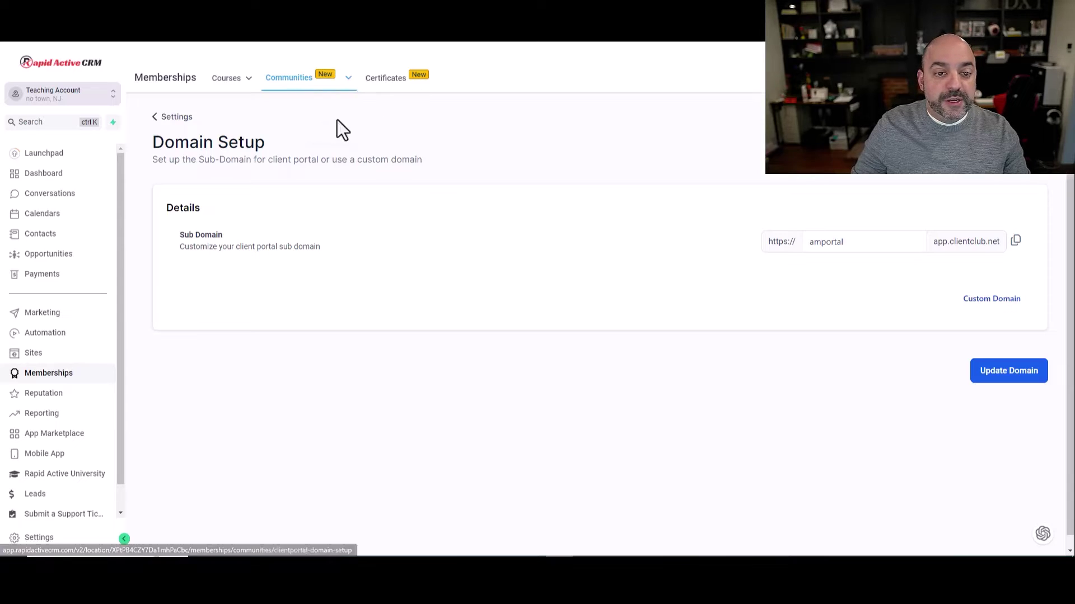
mouse_move(327, 123)
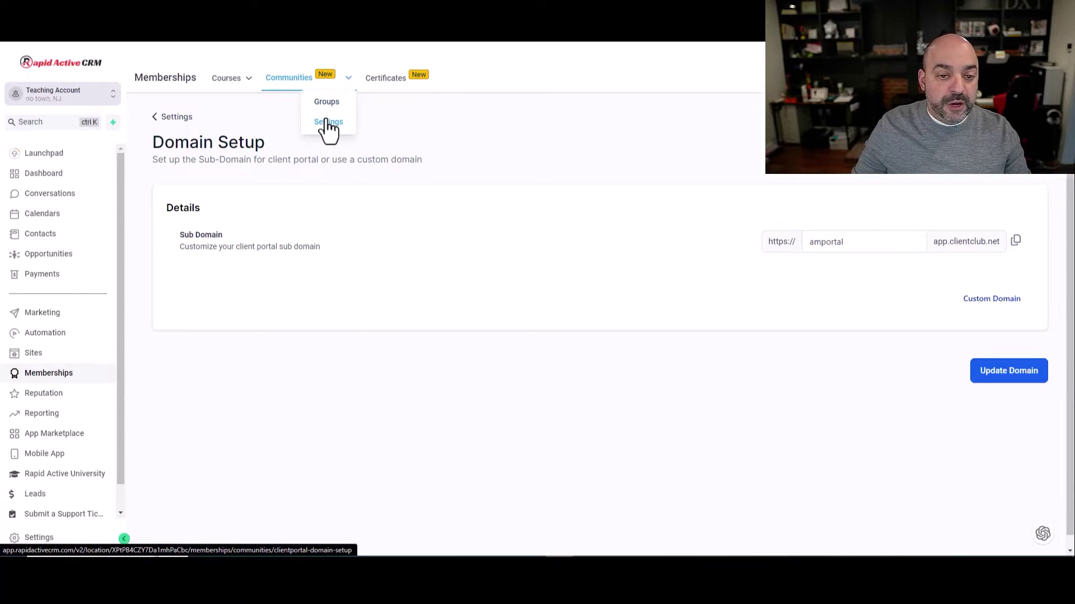
click(1000, 300)
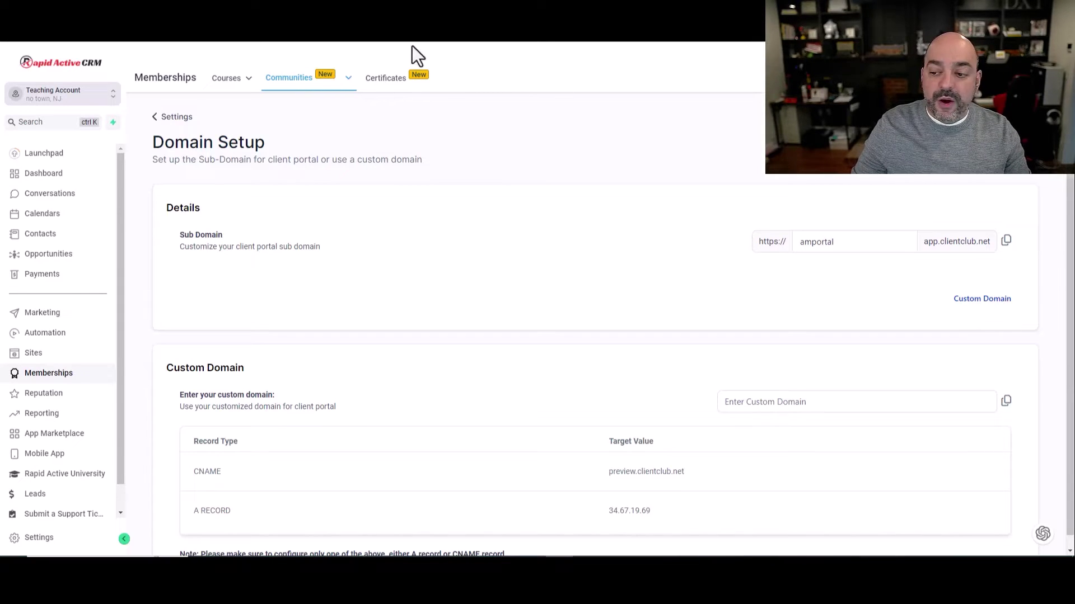
scroll(615, 480, down, 3)
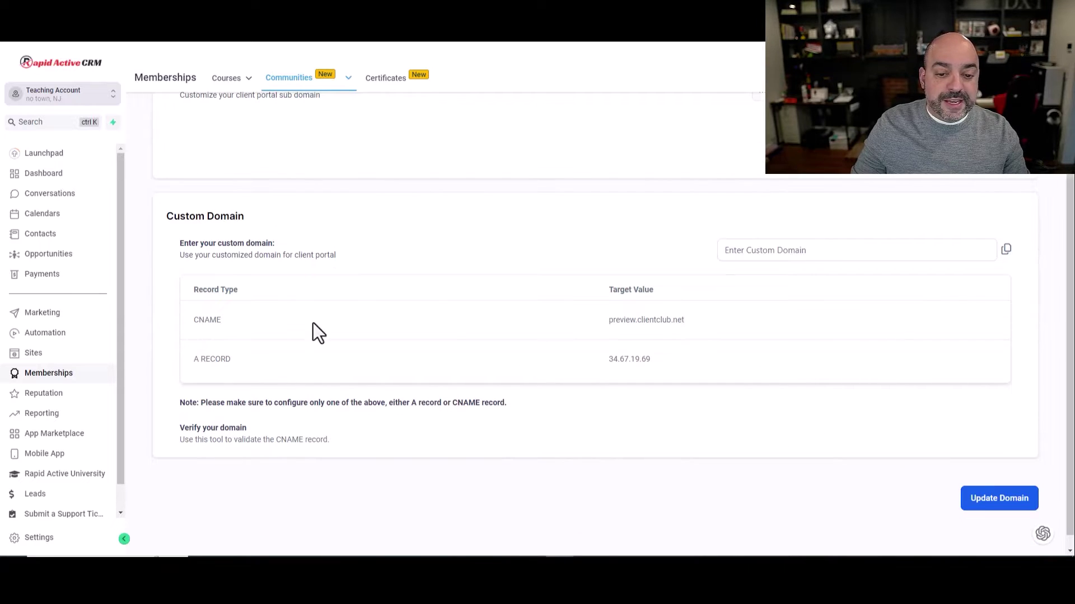
drag(696, 331, 607, 320)
right_click(647, 322)
Copy preview.clientclub.net and start a new DNS record for automatedmarketer.co in Cloudflare
click(671, 335)
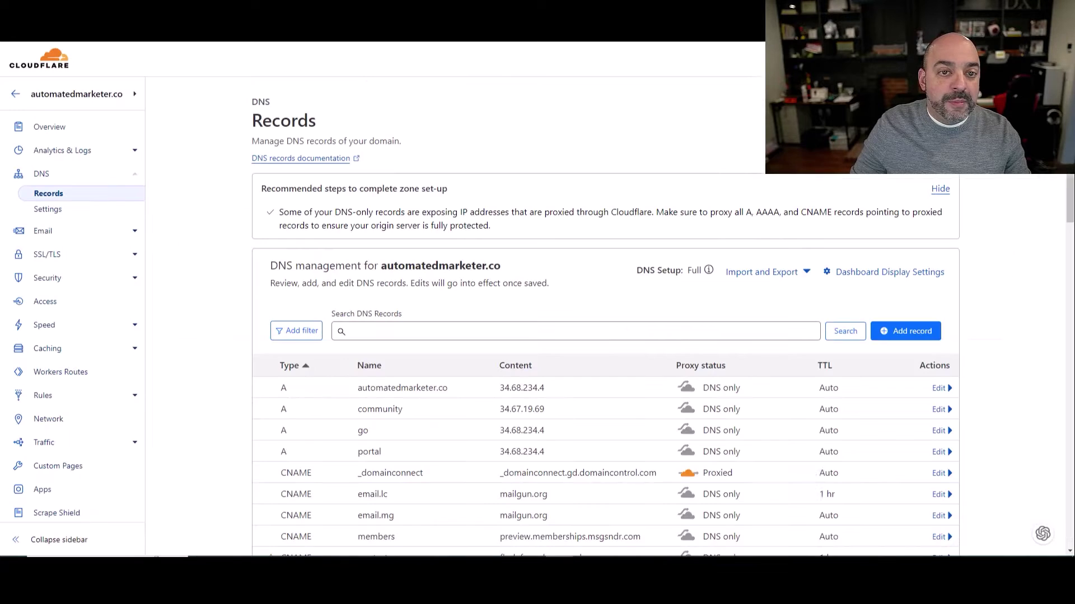
scroll(464, 212, down, 2)
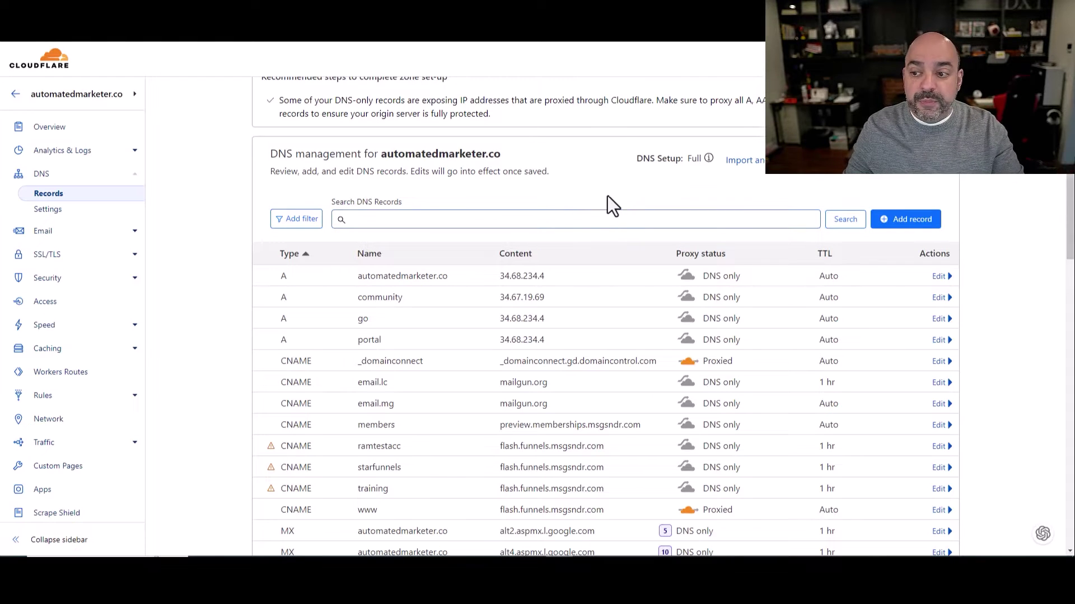
click(910, 219)
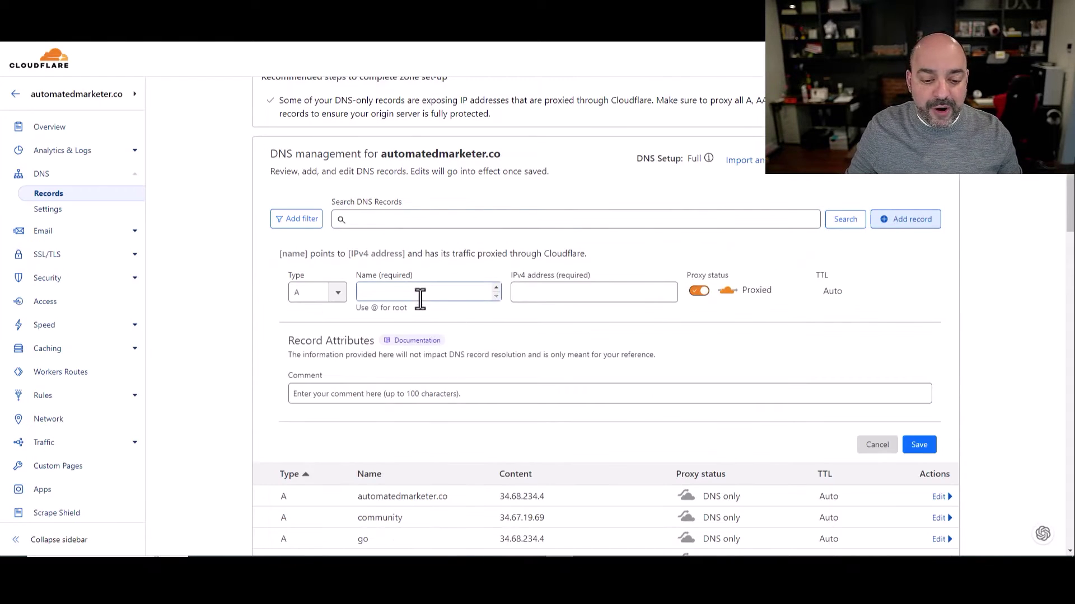
Make the new Cloudflare record a CNAME named portal
scroll(419, 298, down, 10)
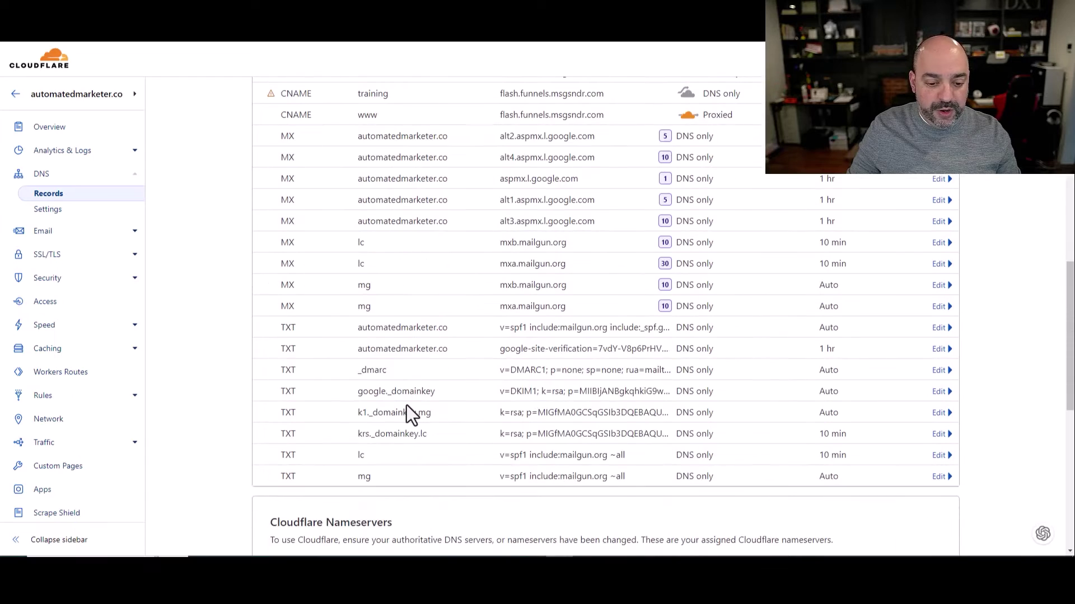
scroll(406, 405, up, 10)
click(340, 408)
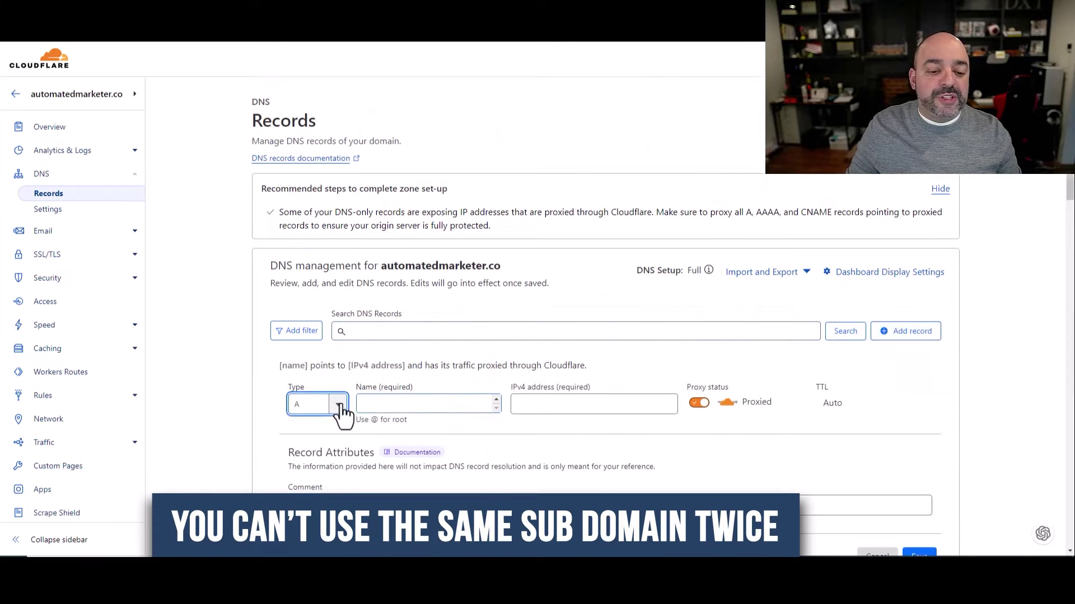
click(305, 481)
click(403, 407)
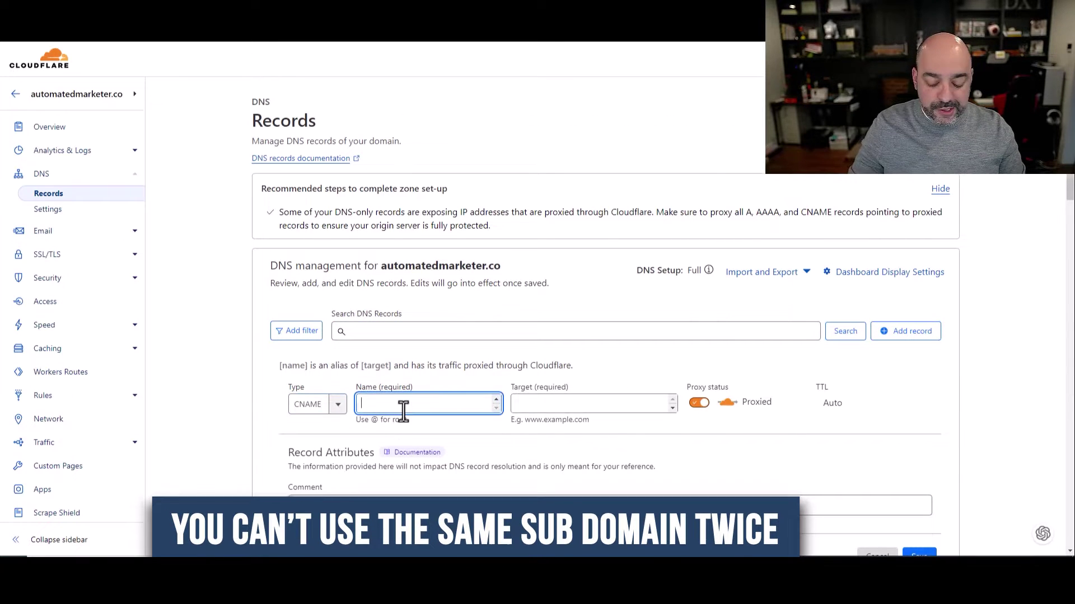
text(portal)
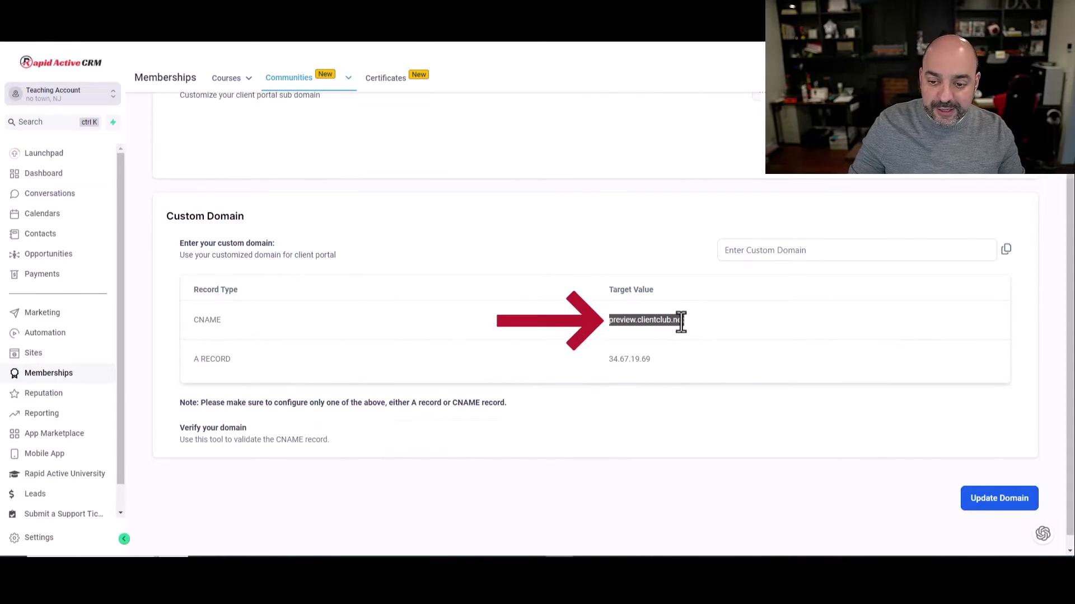
Paste preview.clientclub.net as the record target and set the proxy status to DNS only
drag(696, 319, 607, 321)
right_click(624, 323)
click(649, 335)
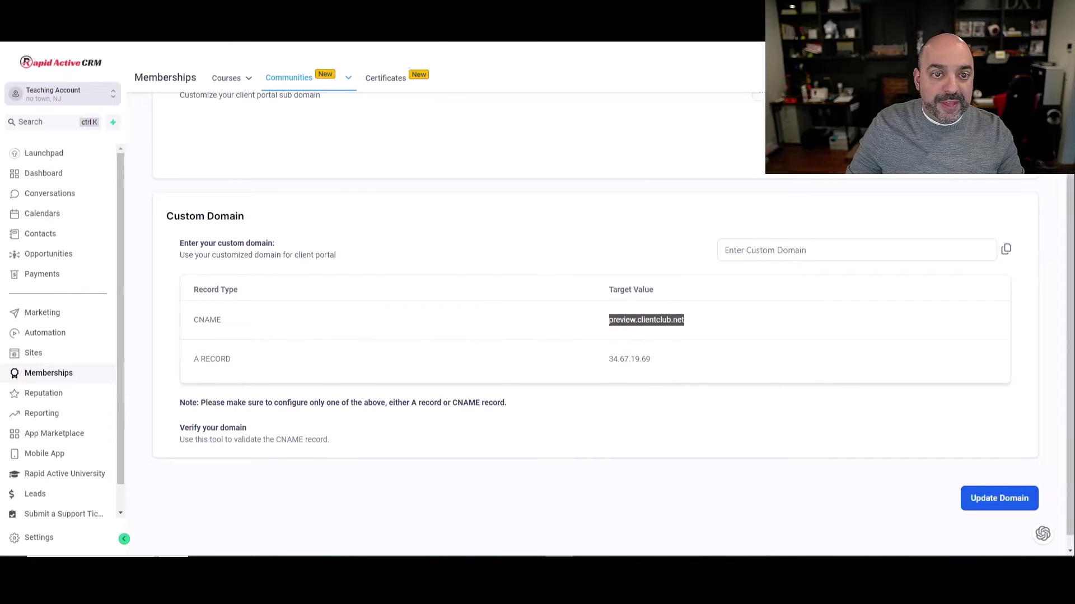
key(ctrl+Tab)
click(553, 404)
key(ctrl+v)
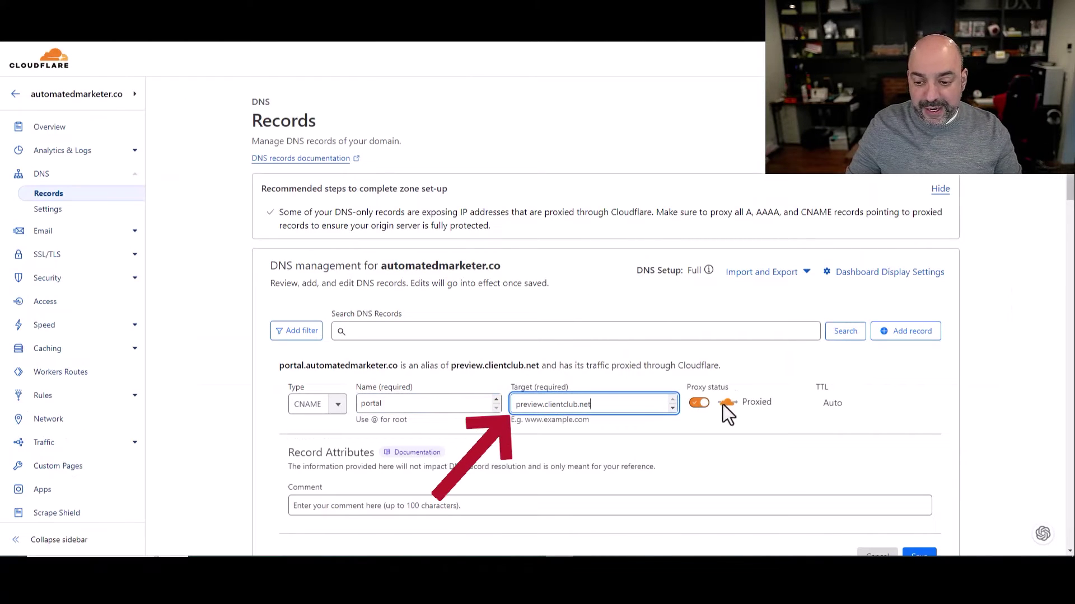
click(698, 403)
Save the portal CNAME record, which is rejected because a portal record already exists
scroll(795, 355, down, 2)
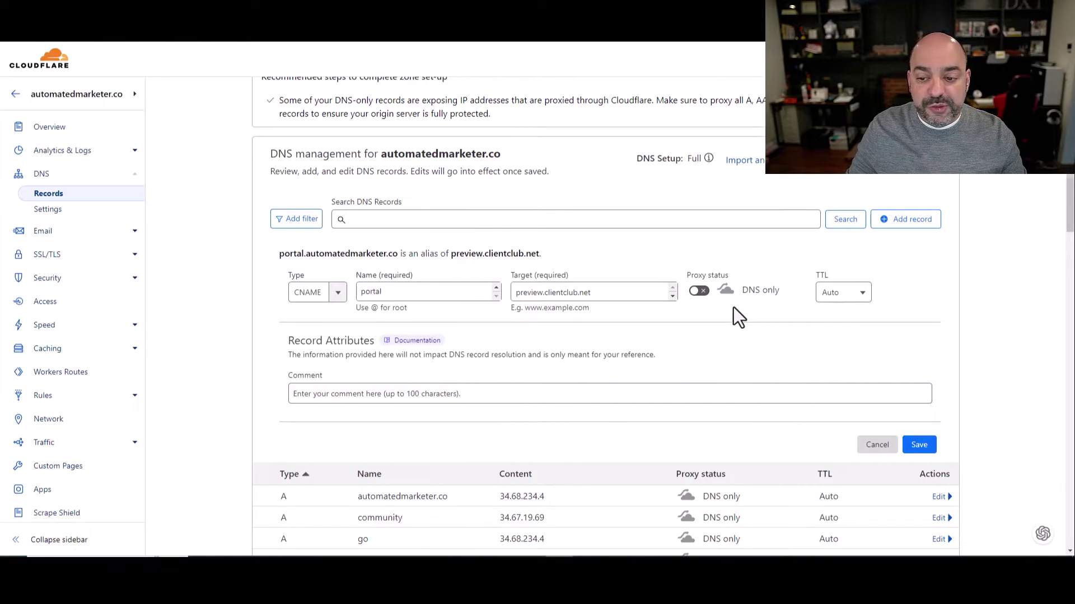
click(920, 445)
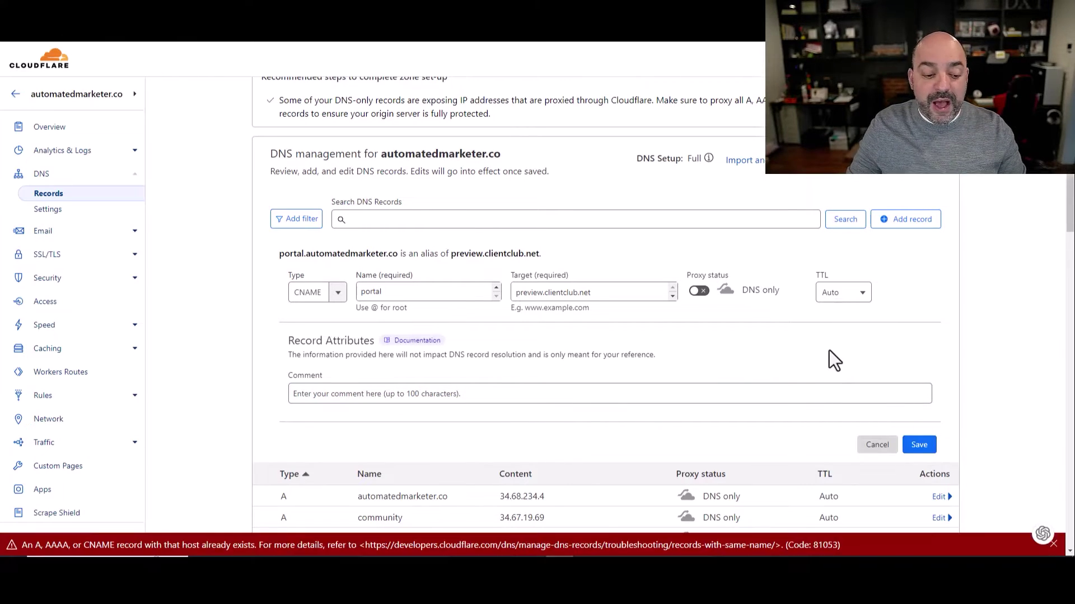
scroll(469, 389, down, 5)
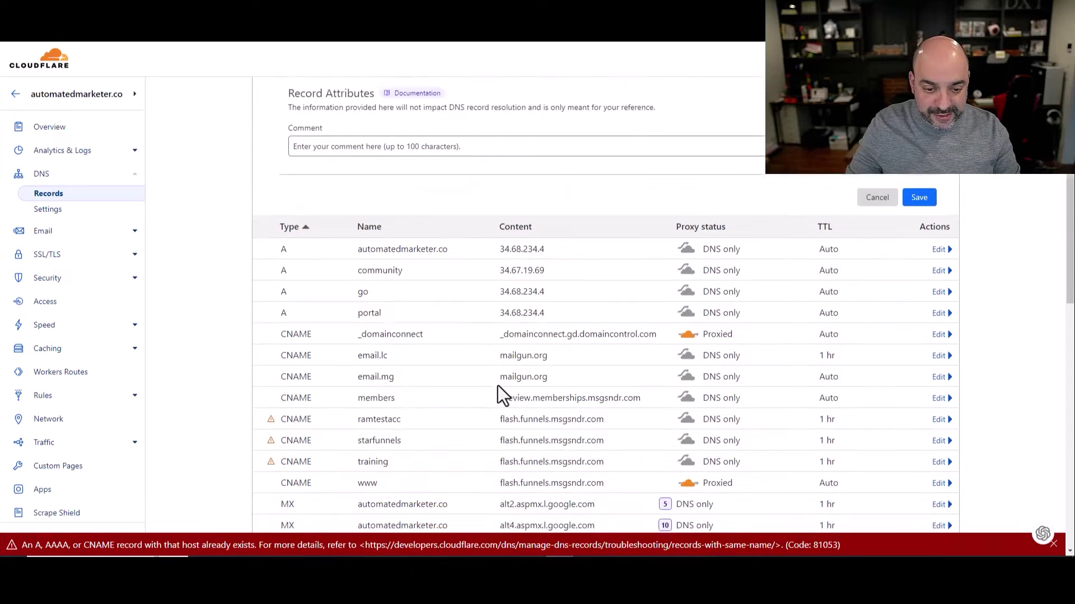
scroll(520, 276, up, 4)
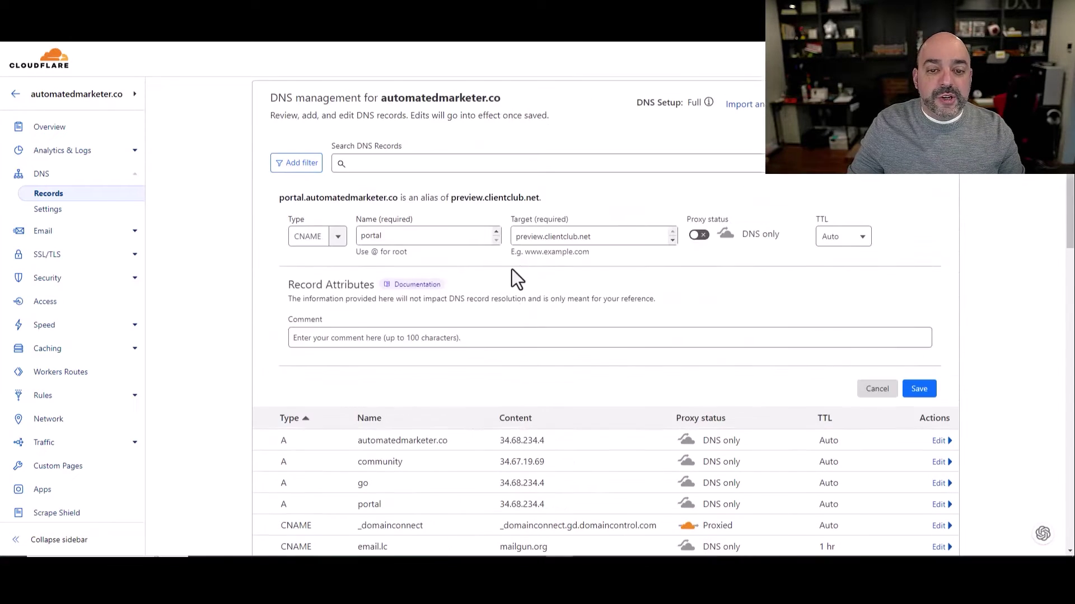
scroll(513, 358, down, 4)
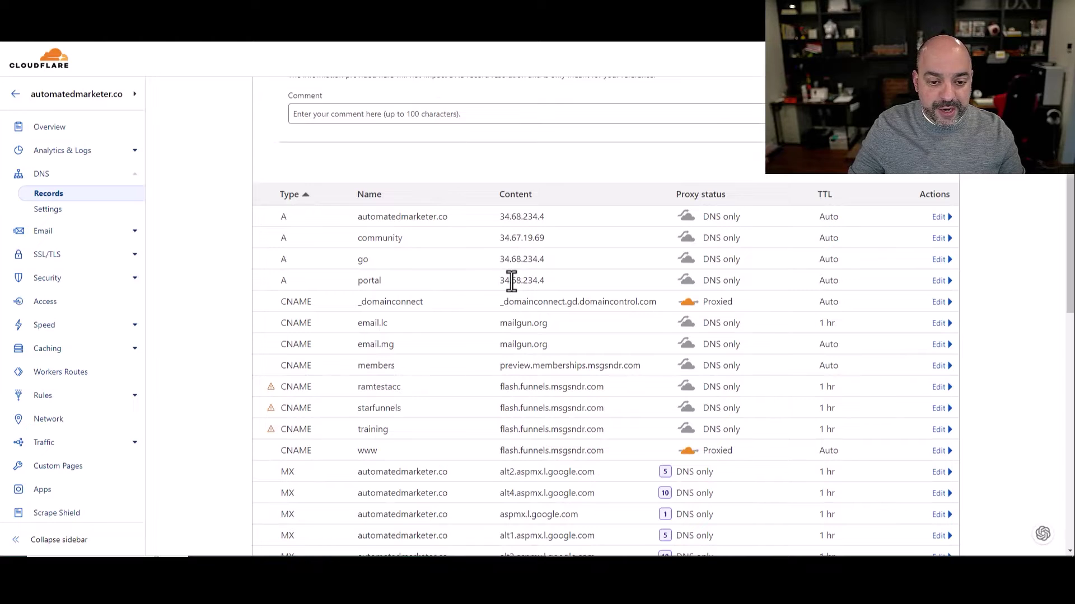
scroll(511, 282, up, 4)
drag(400, 232, 333, 241)
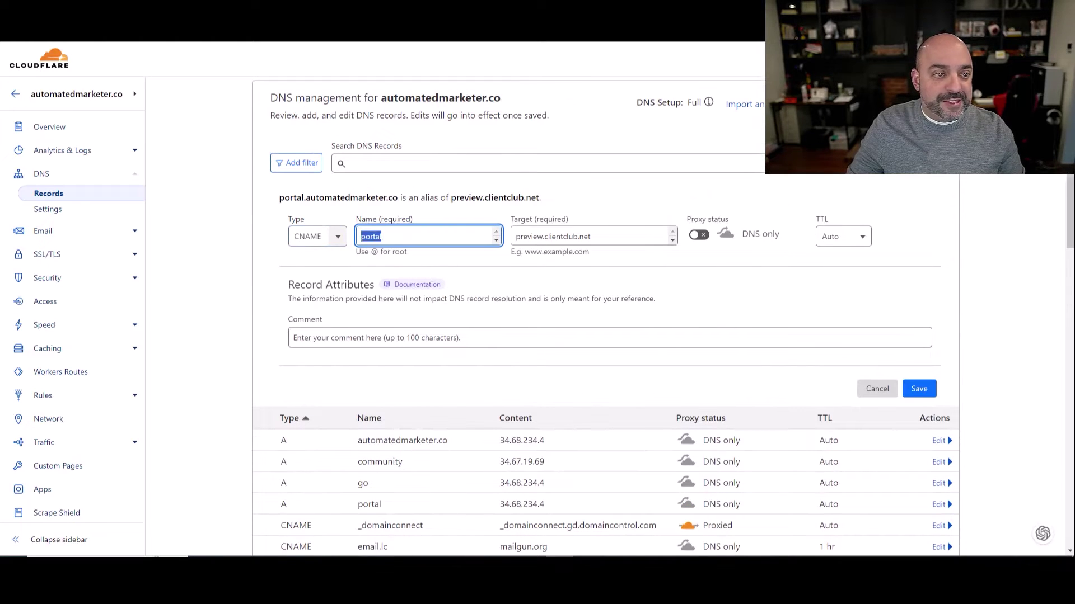
key(ctrl+Tab)
click(739, 246)
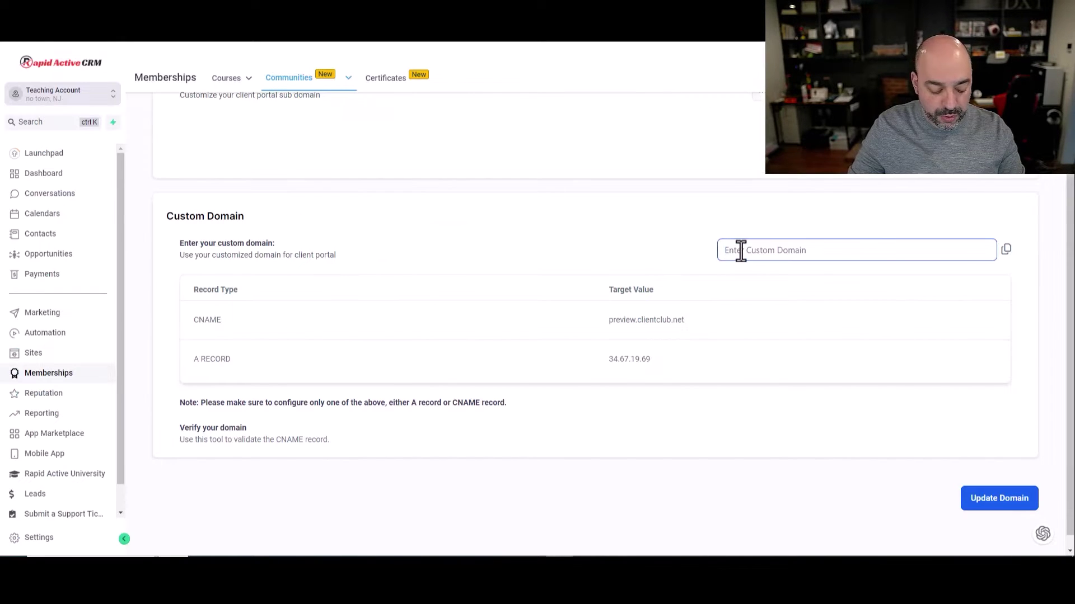
Rename the Cloudflare CNAME record to amportal targeting preview.clientclub.net and save it
key(ctrl+v)
double_click(735, 253)
click(482, 11)
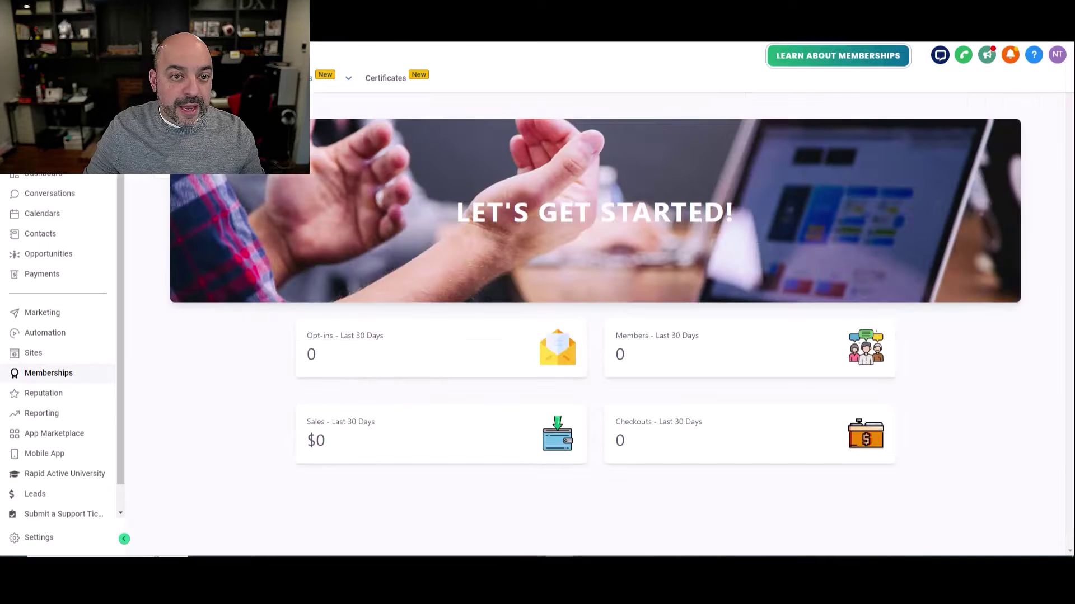
click(369, 11)
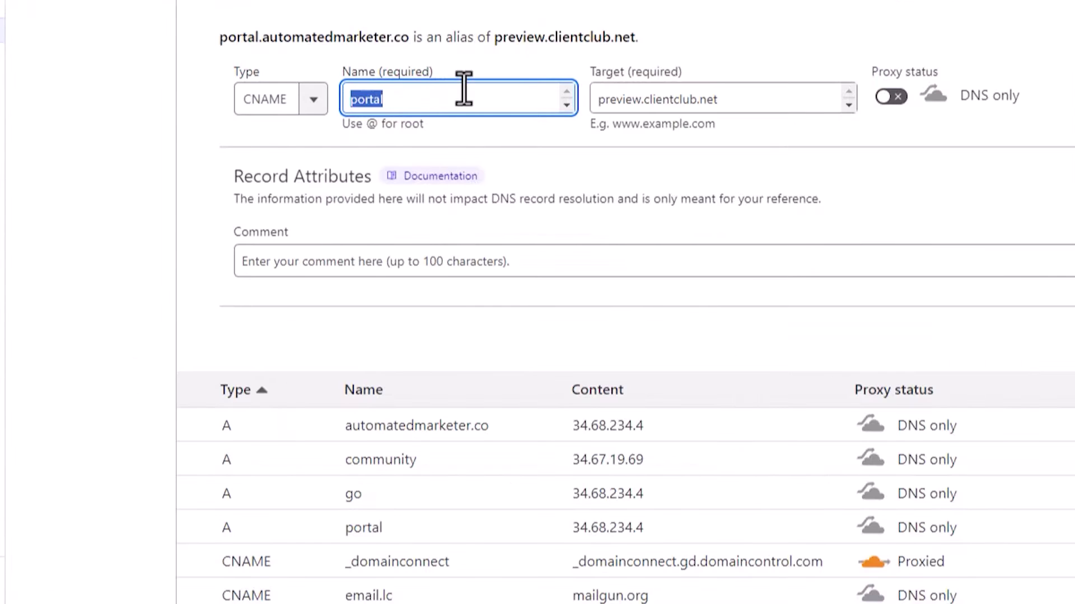
key(Home)
text(am)
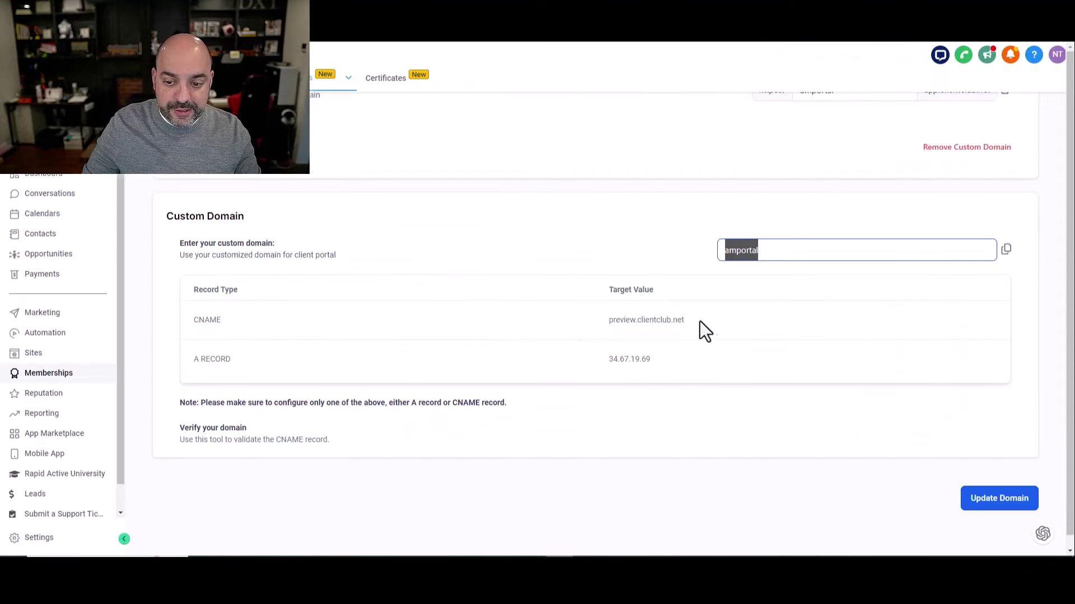
drag(699, 320, 605, 312)
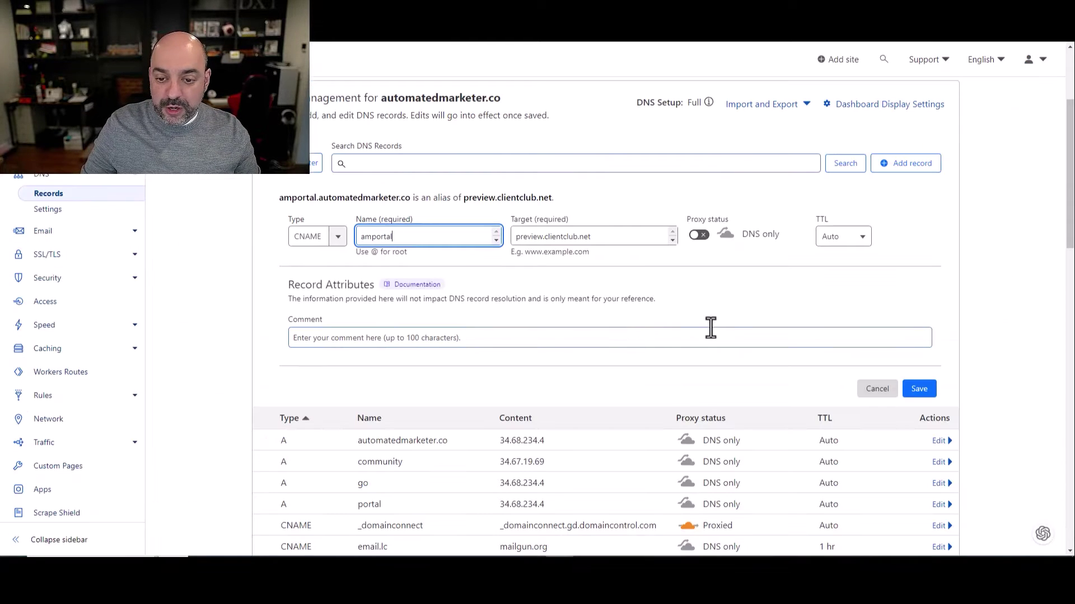
click(918, 386)
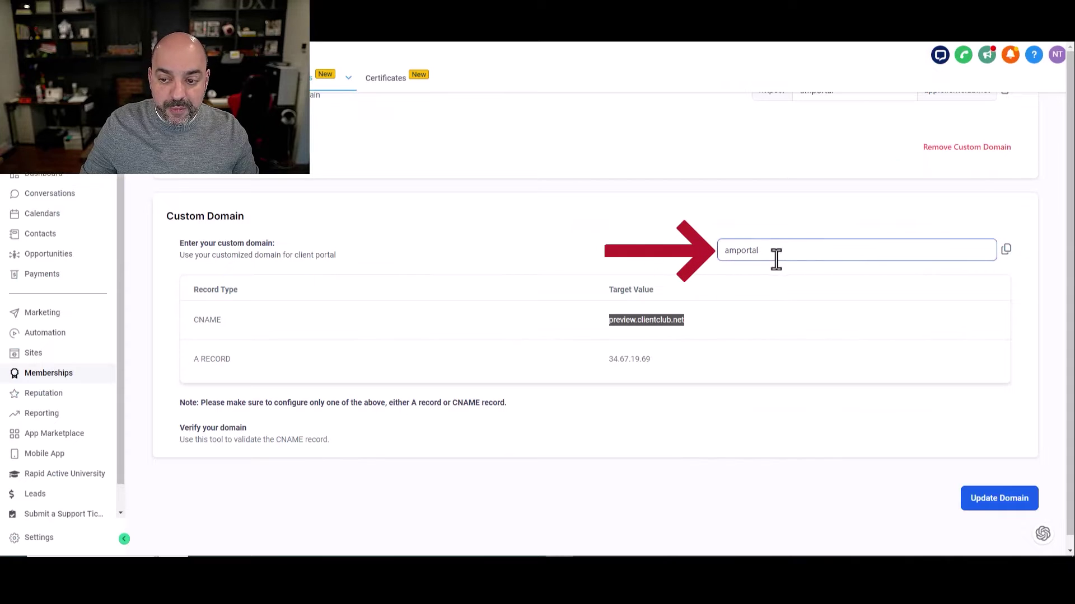
Enter amportal.automatedmarketer.co as the portal's custom domain and update the domain
drag(772, 253, 704, 268)
click(992, 503)
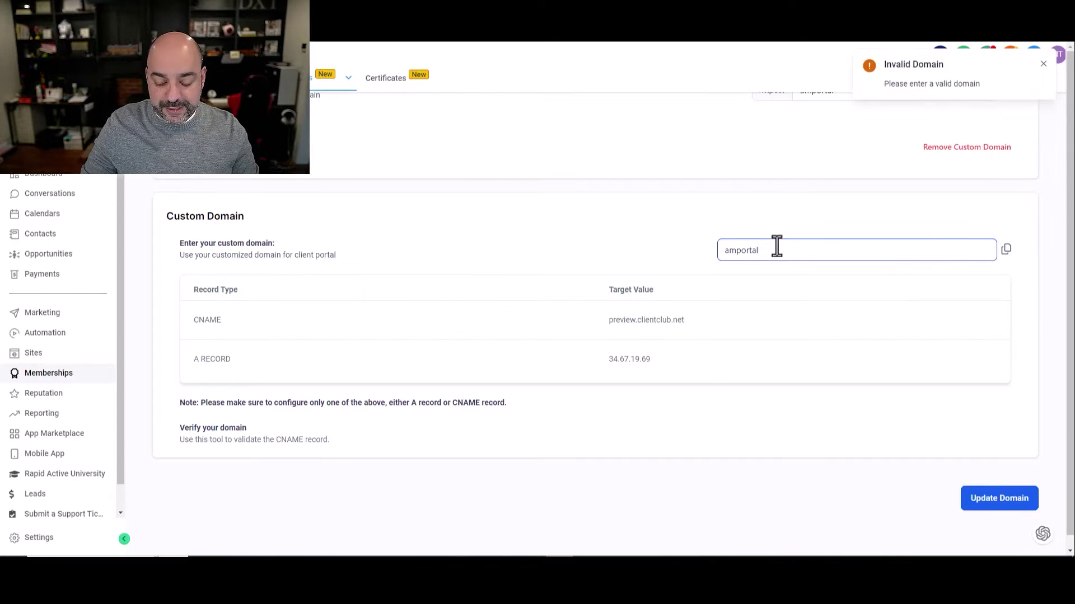
text(.autom)
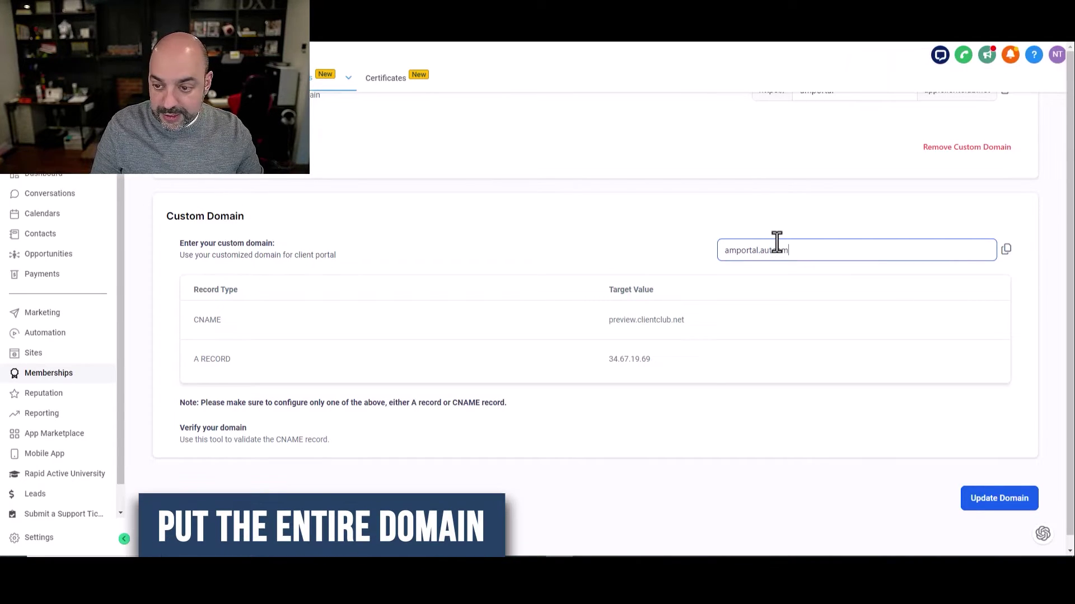
text(ted)
key(BackSpace)
key(BackSpace)
key(BackSpace)
key(BackSpace)
key(BackSpace)
text(mated)
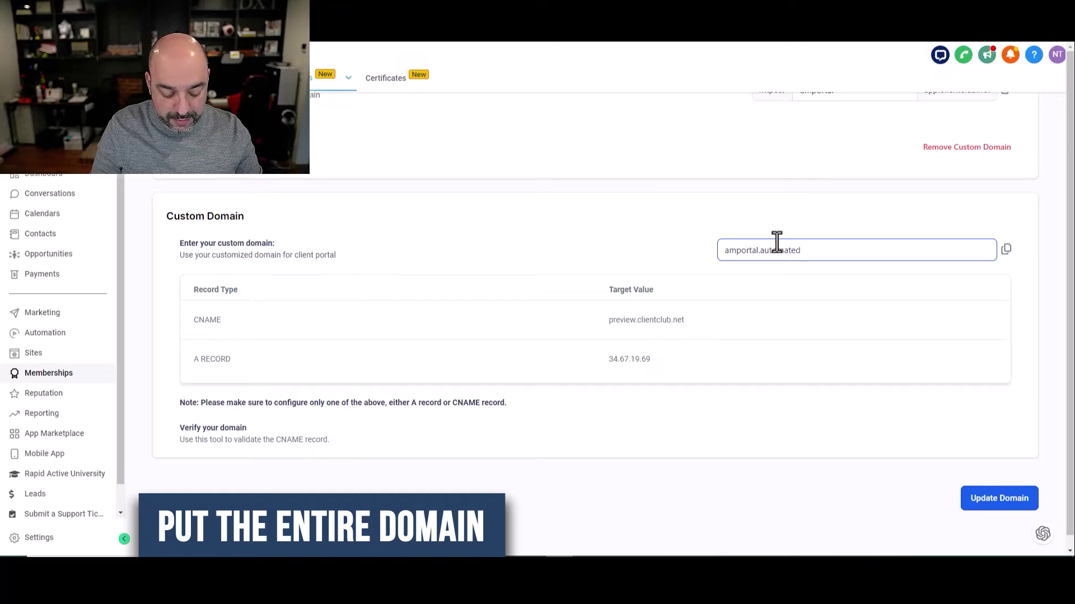
text(marketer.co)
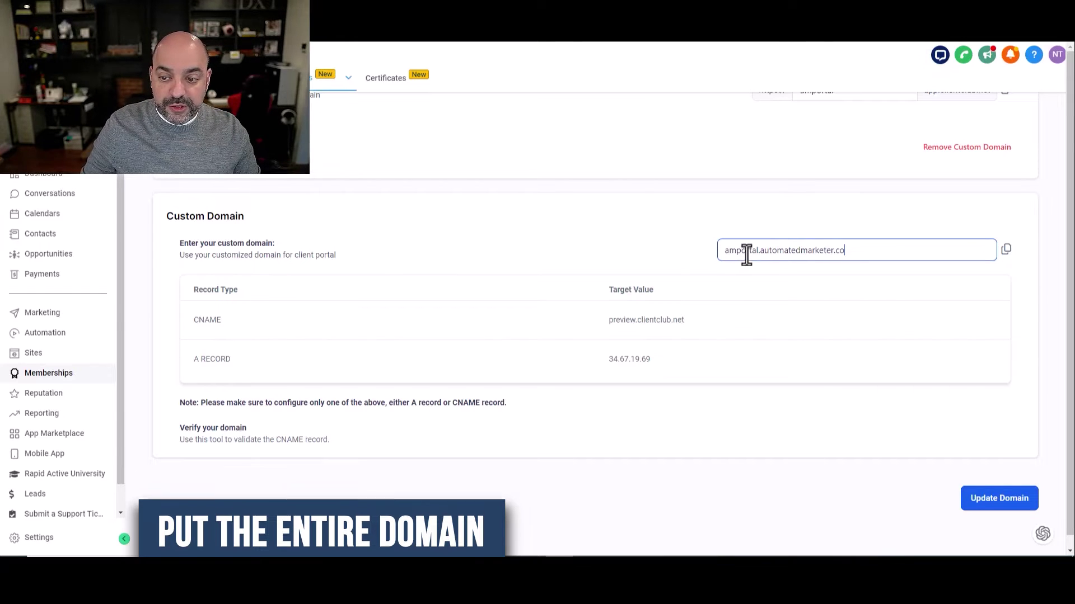
drag(760, 251, 721, 253)
drag(853, 251, 698, 263)
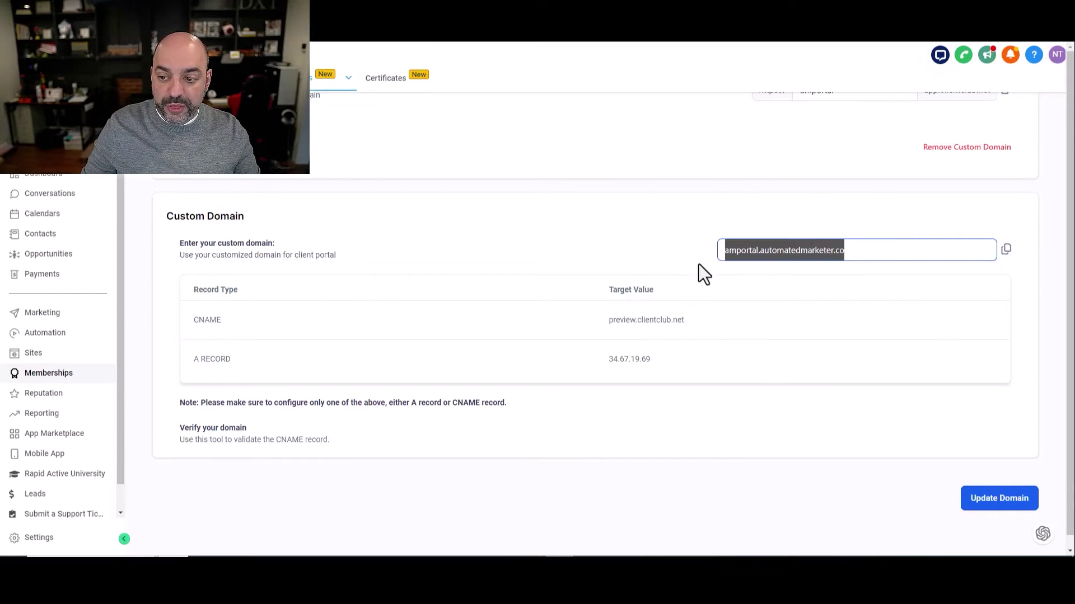
click(1003, 503)
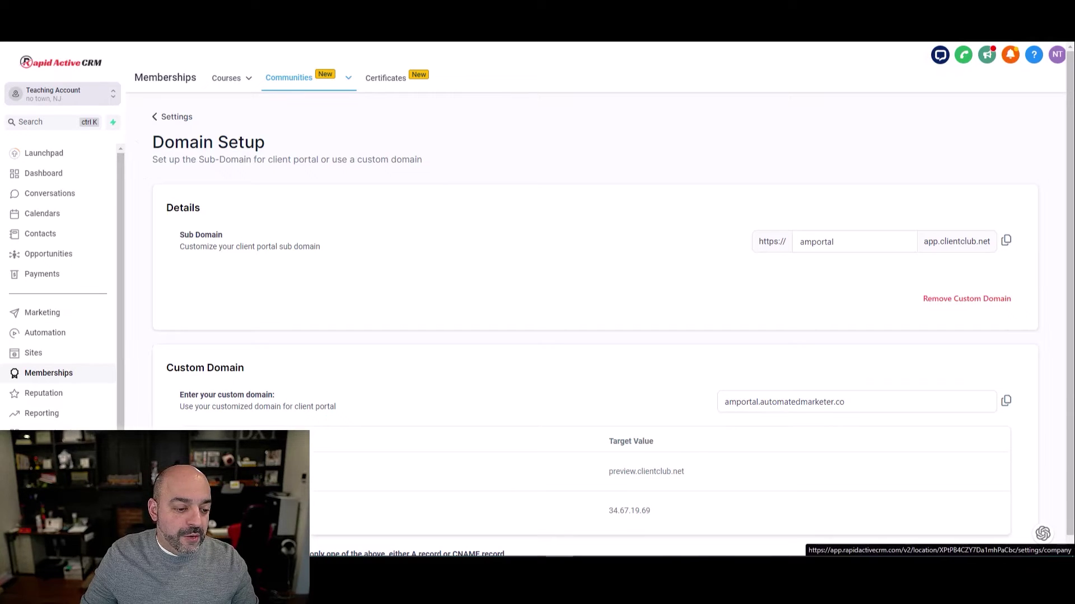
Open the client portal's Branding settings under Sites
click(12, 354)
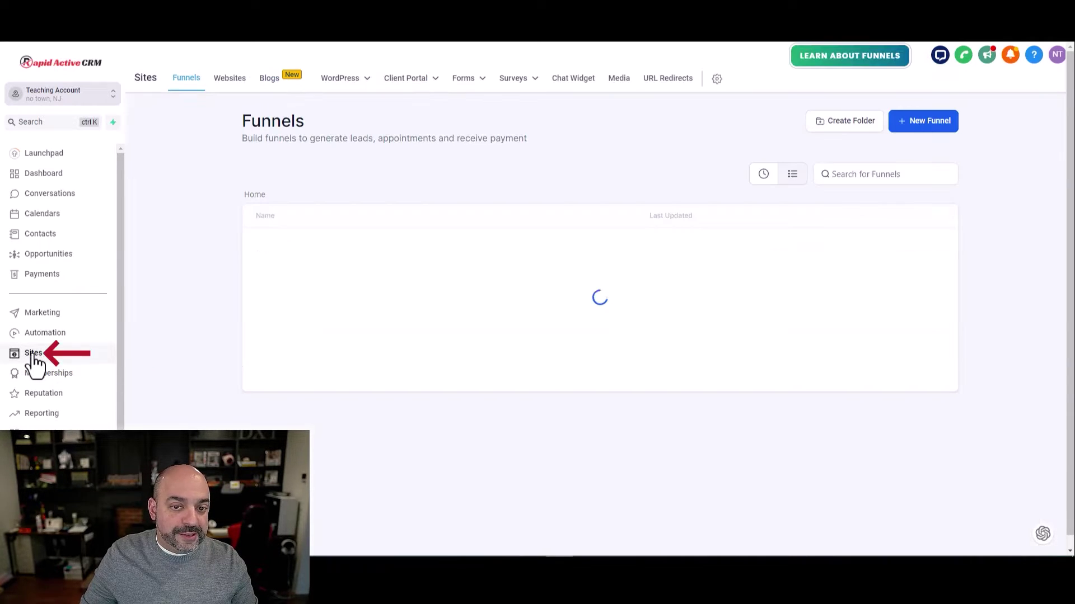
mouse_move(424, 85)
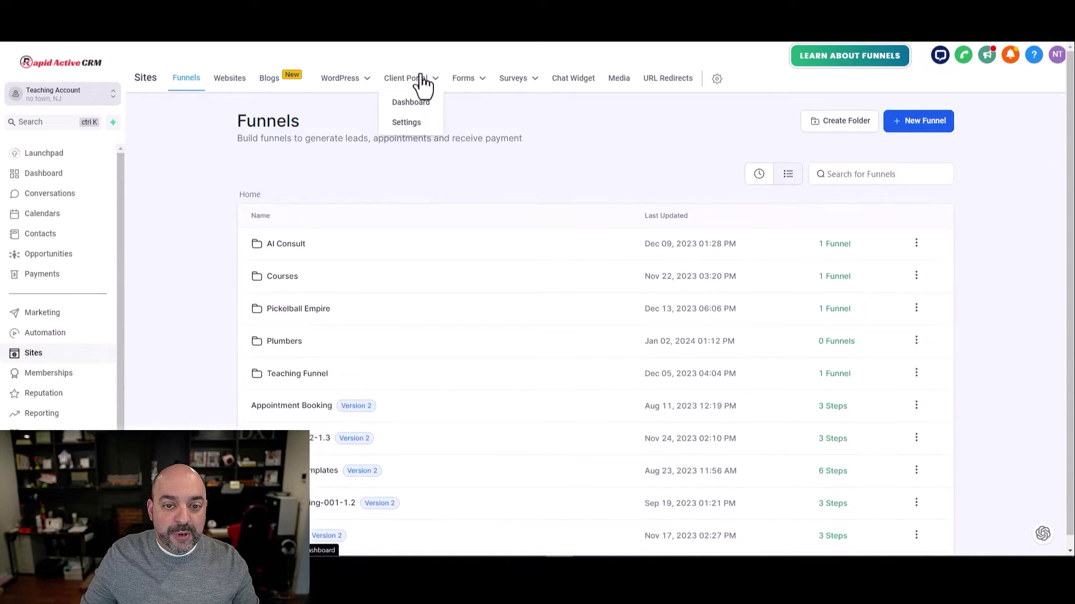
click(418, 125)
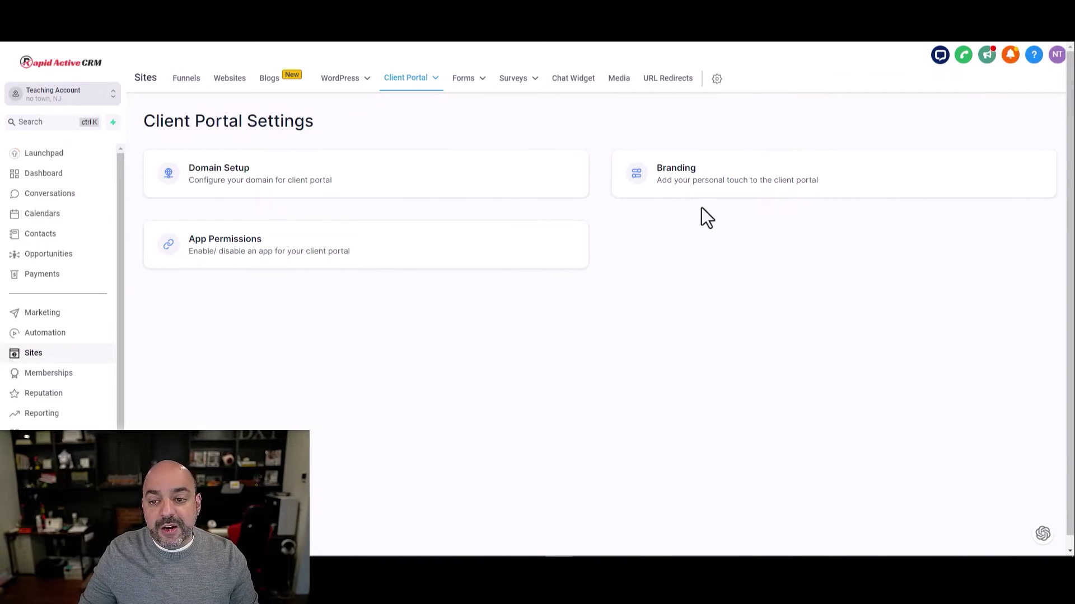
click(708, 168)
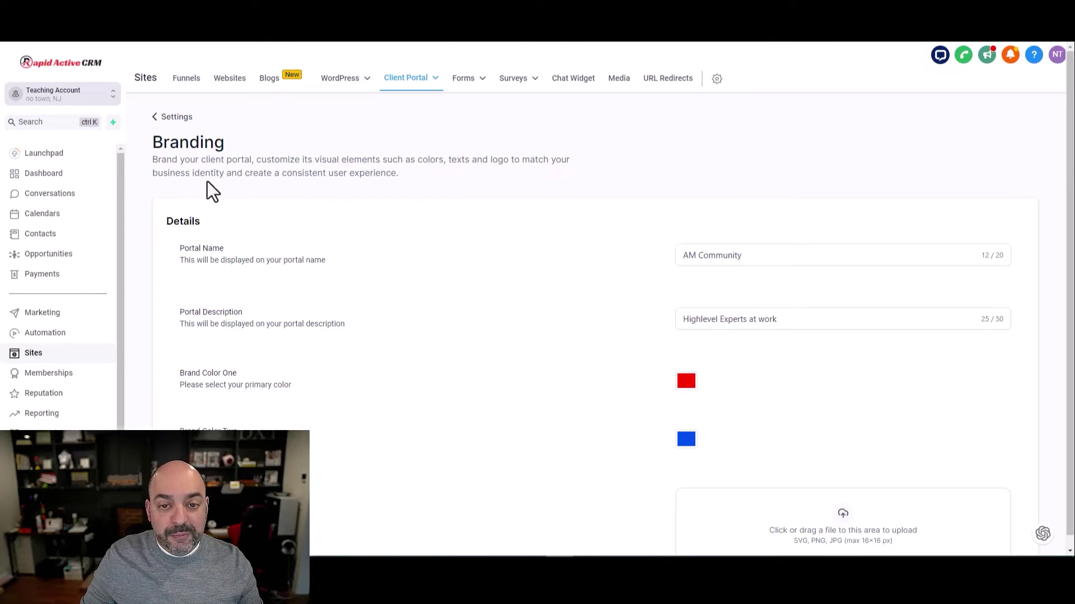
Trim the portal description to Highlevel Experts by deleting 'at work'
drag(771, 257, 656, 259)
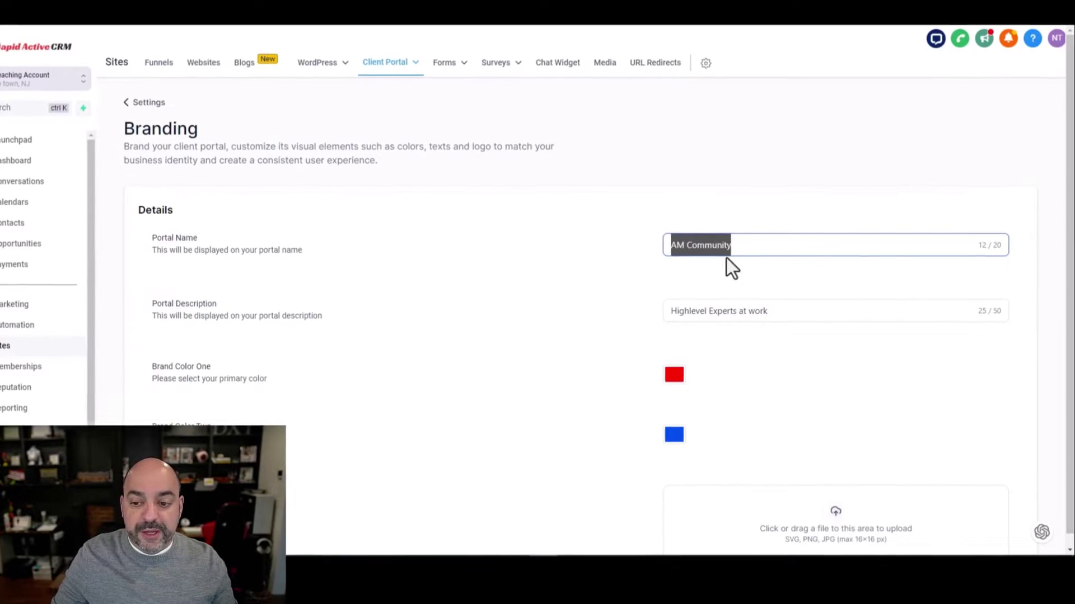
click(692, 251)
scroll(787, 205, down, 2)
drag(782, 200, 747, 194)
key(BackSpace)
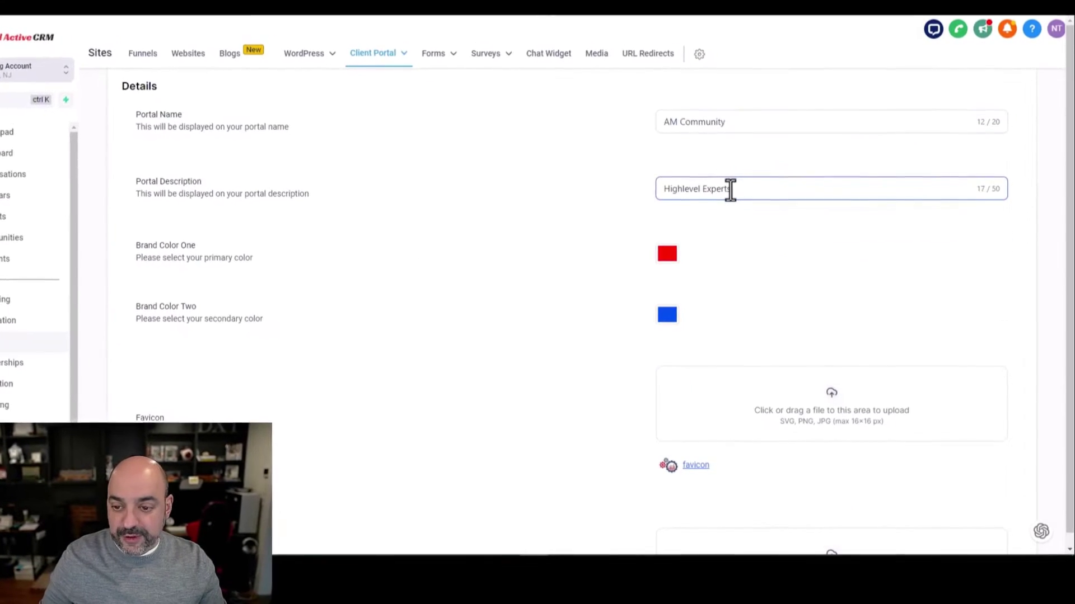
Replace the support email with the team address and save the branding settings
scroll(728, 306, down, 2)
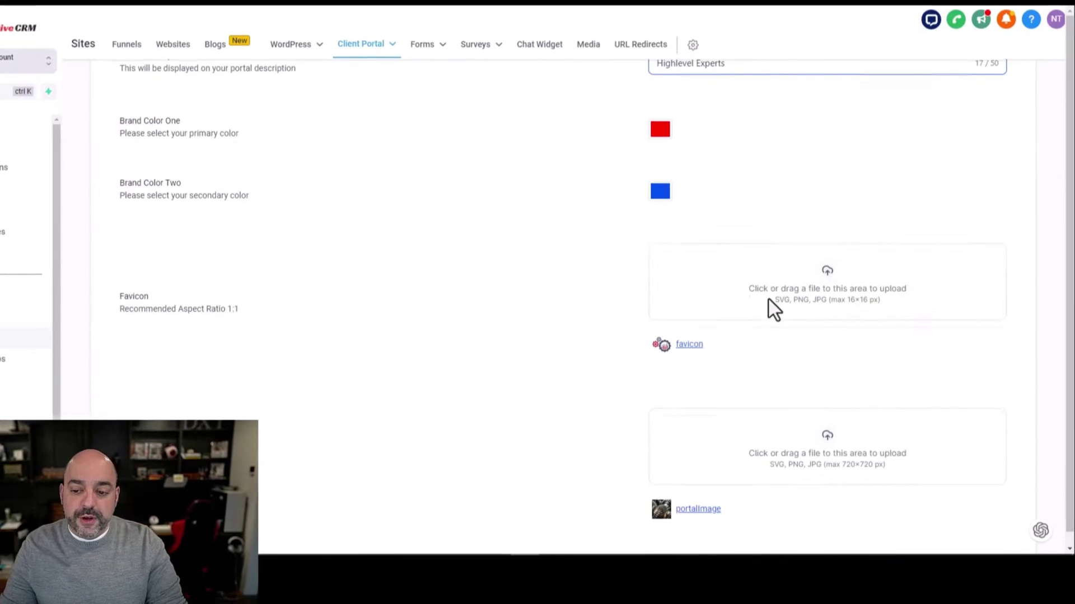
scroll(745, 291, down, 2)
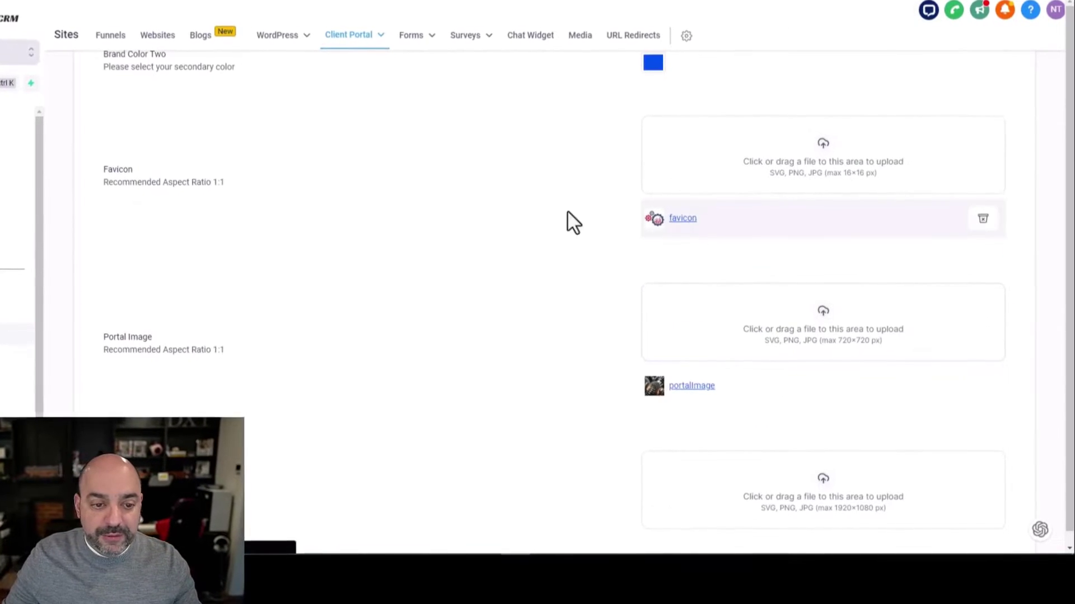
drag(881, 170, 840, 170)
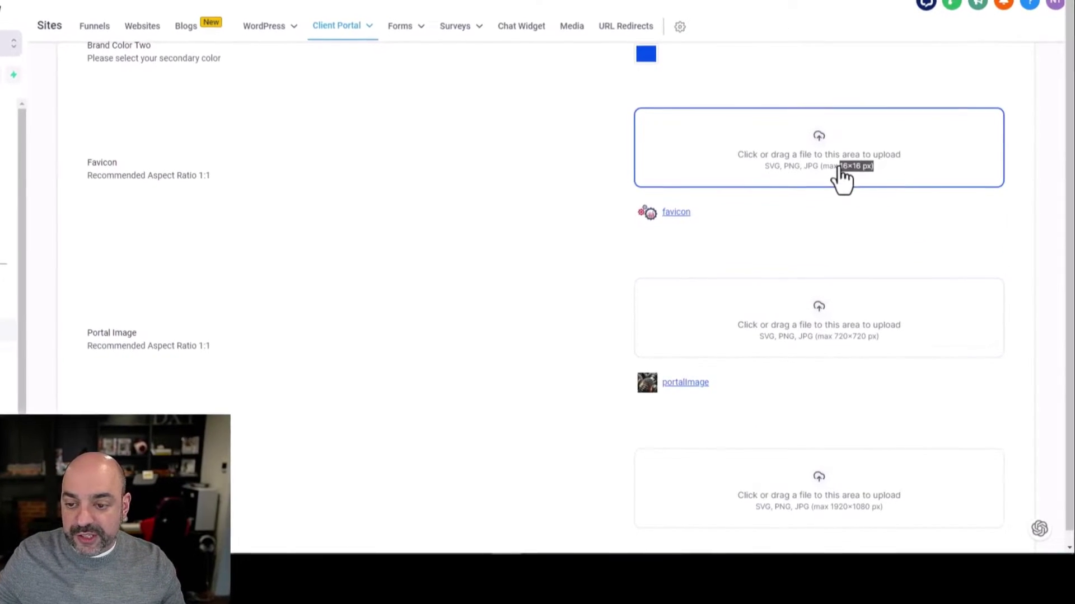
scroll(840, 140, down, 3)
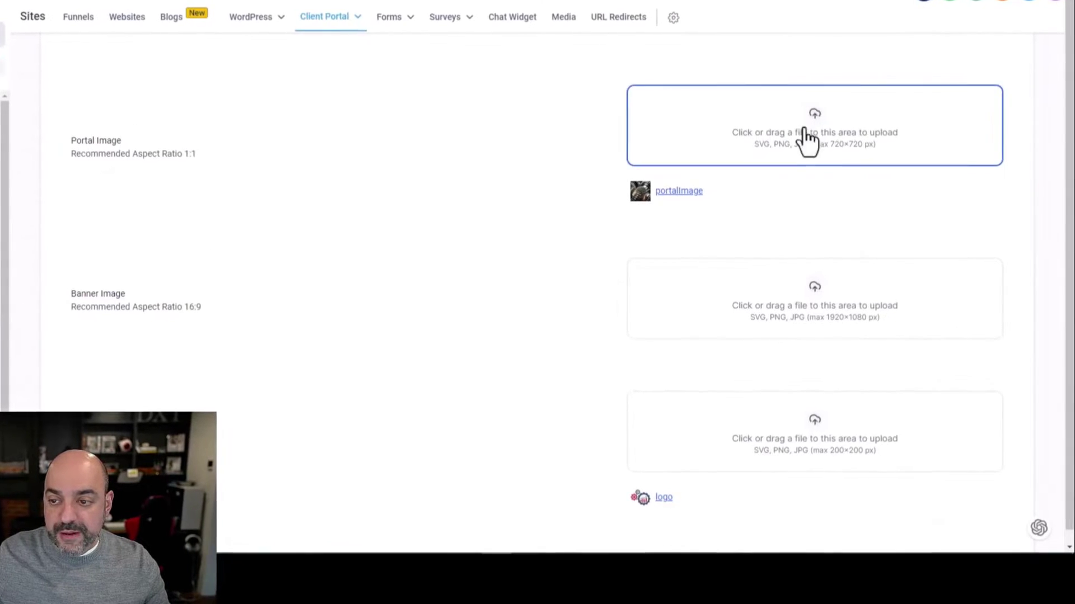
scroll(809, 190, down, 1)
scroll(784, 268, down, 3)
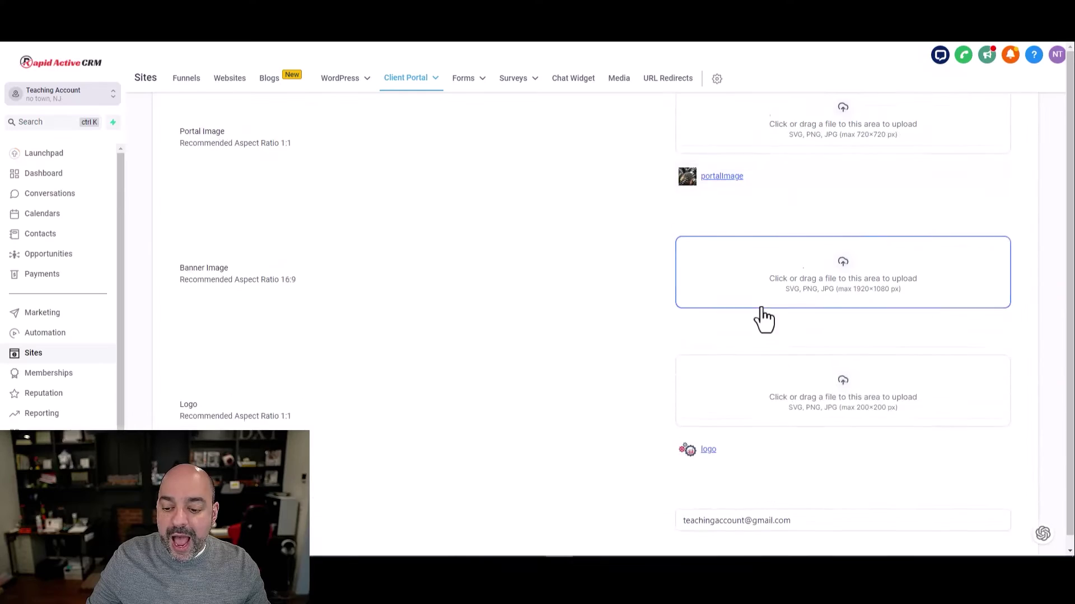
scroll(756, 336, down, 3)
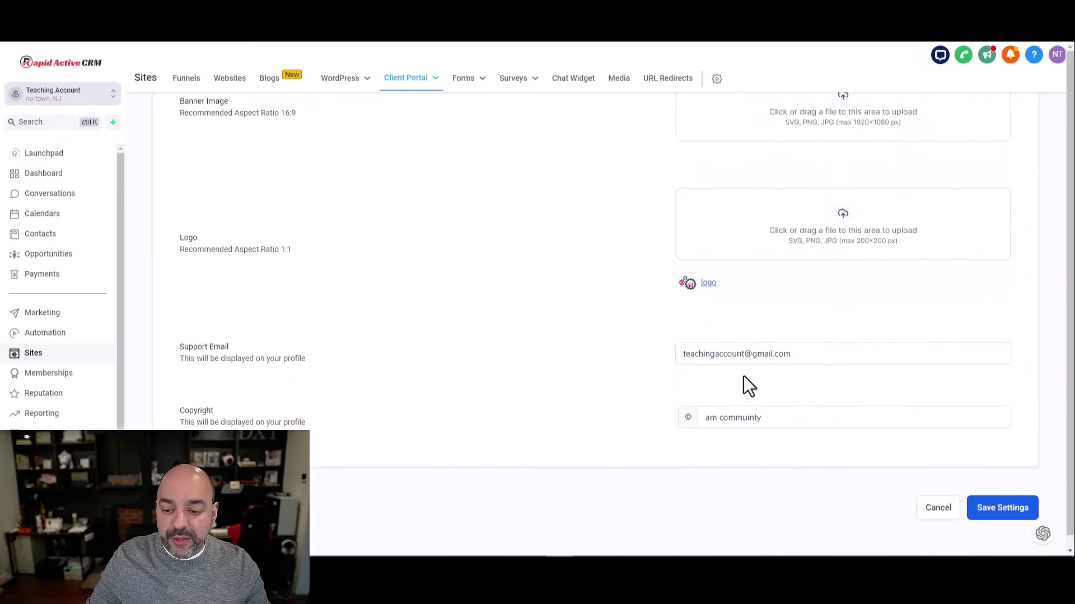
drag(801, 355, 616, 346)
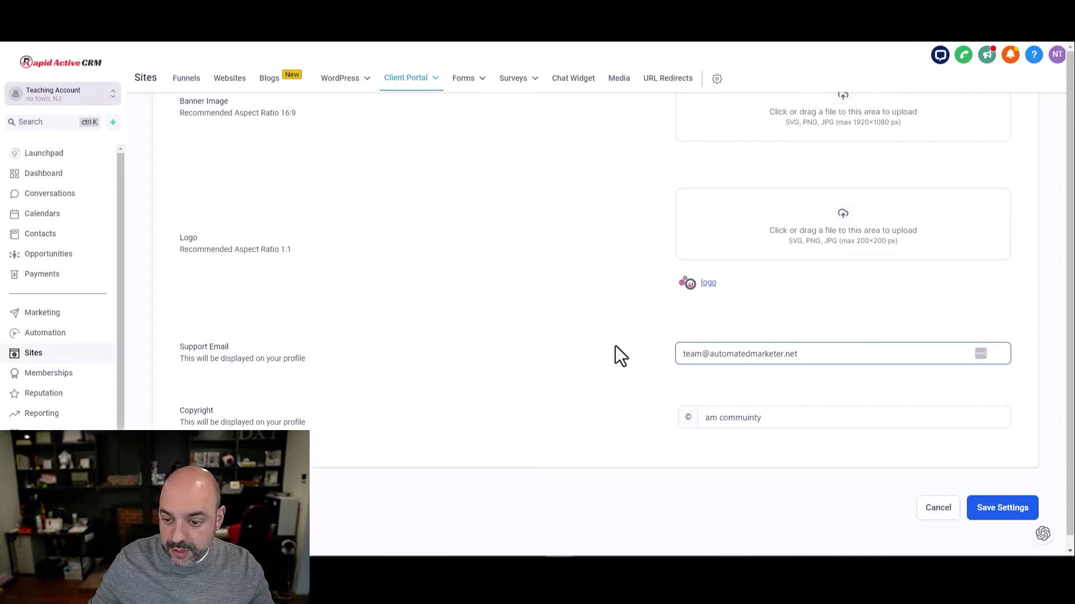
scroll(895, 416, up, 1)
scroll(895, 325, up, 10)
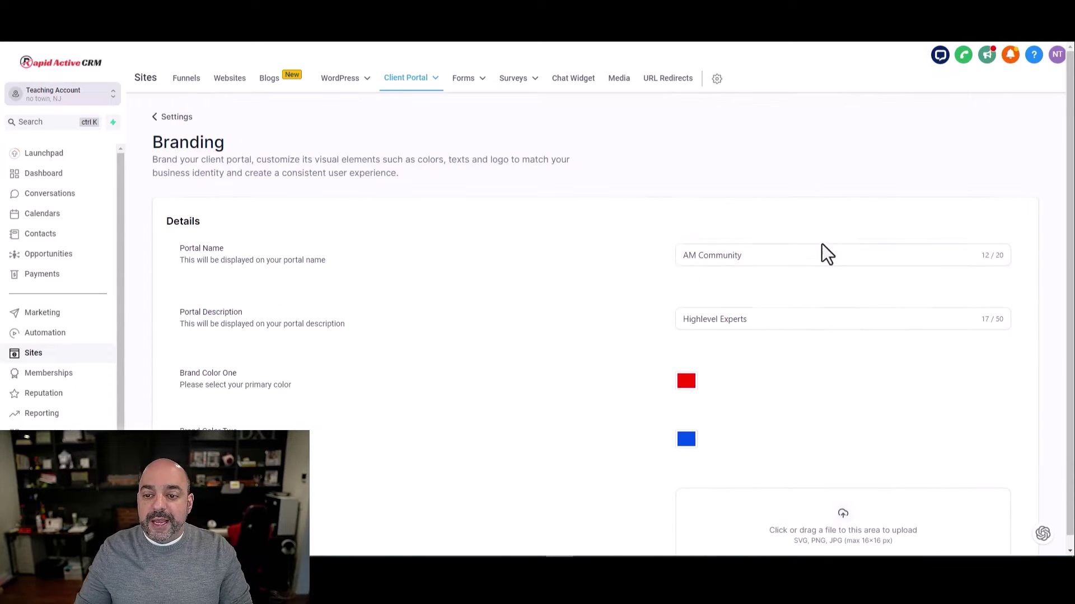
scroll(821, 244, down, 3)
scroll(799, 246, down, 10)
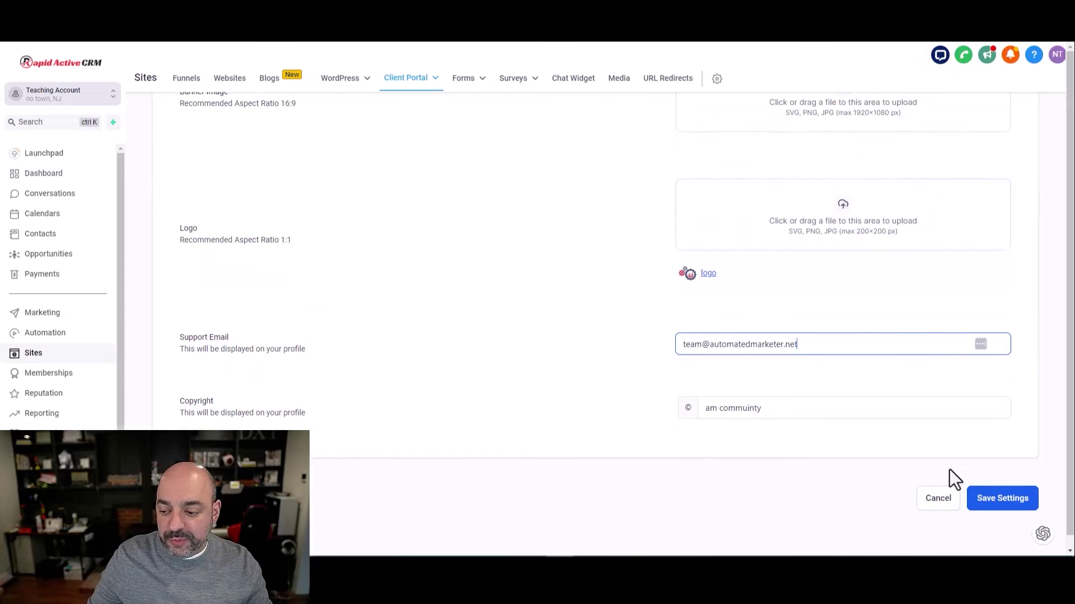
click(999, 500)
scroll(777, 312, up, 12)
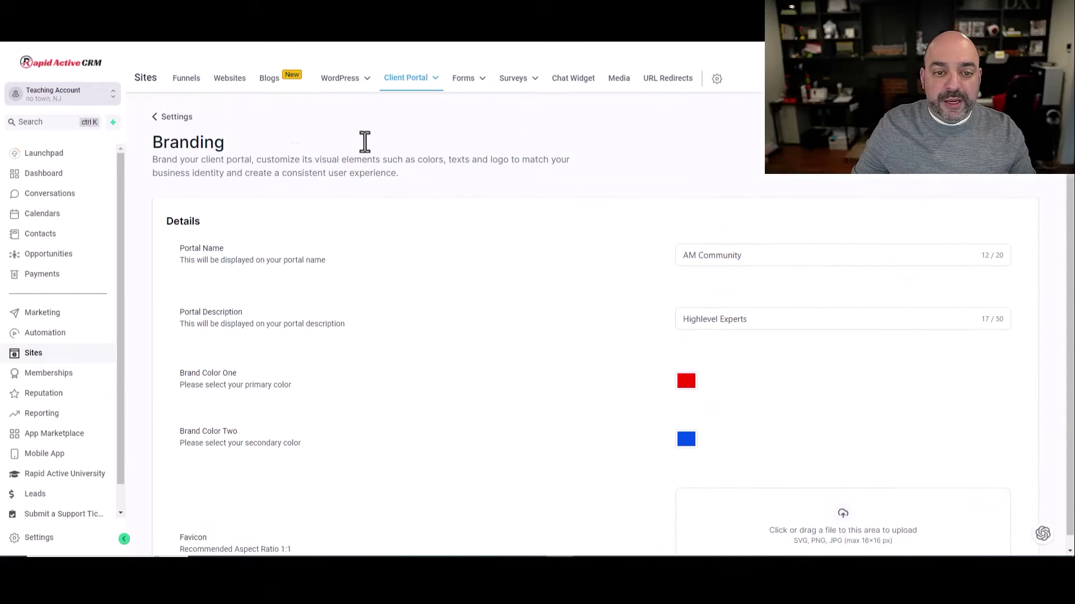
Open the portal's App Permissions and switch Courses and Affiliates off, then back on
mouse_move(395, 81)
click(404, 122)
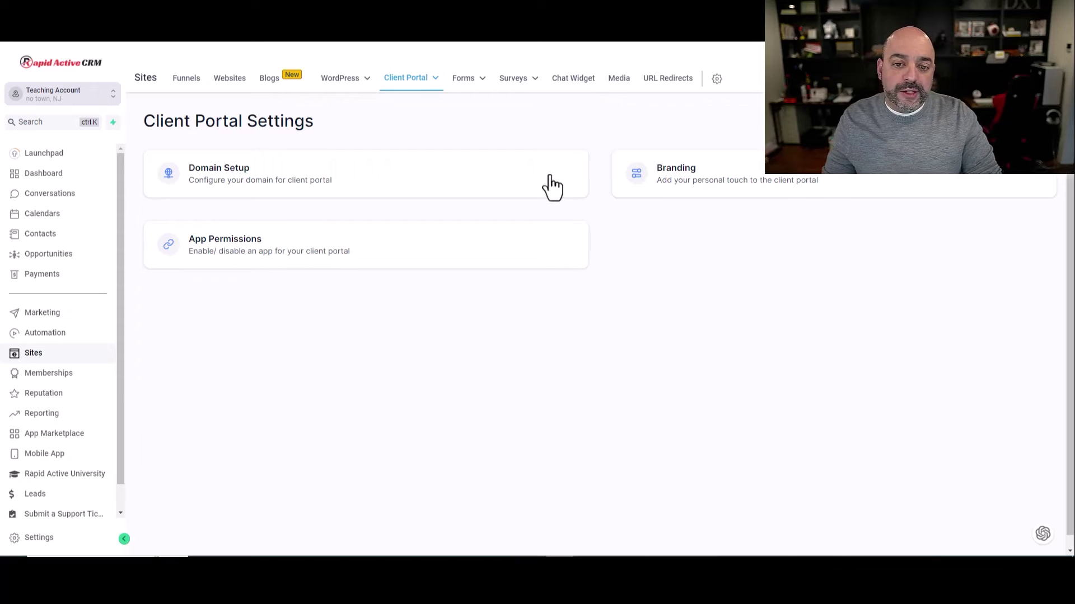
click(500, 248)
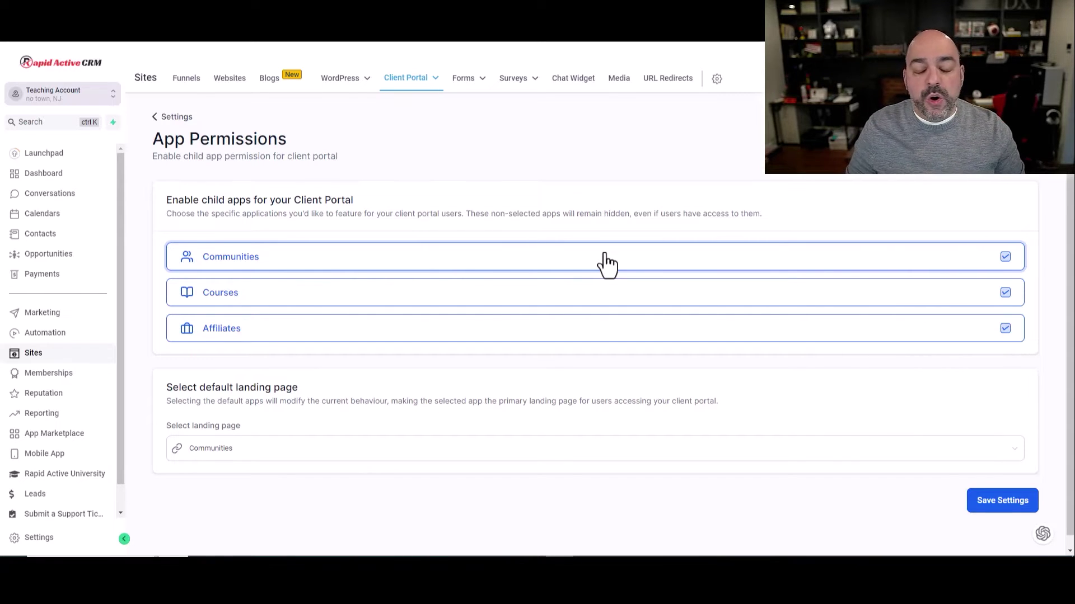
click(1004, 293)
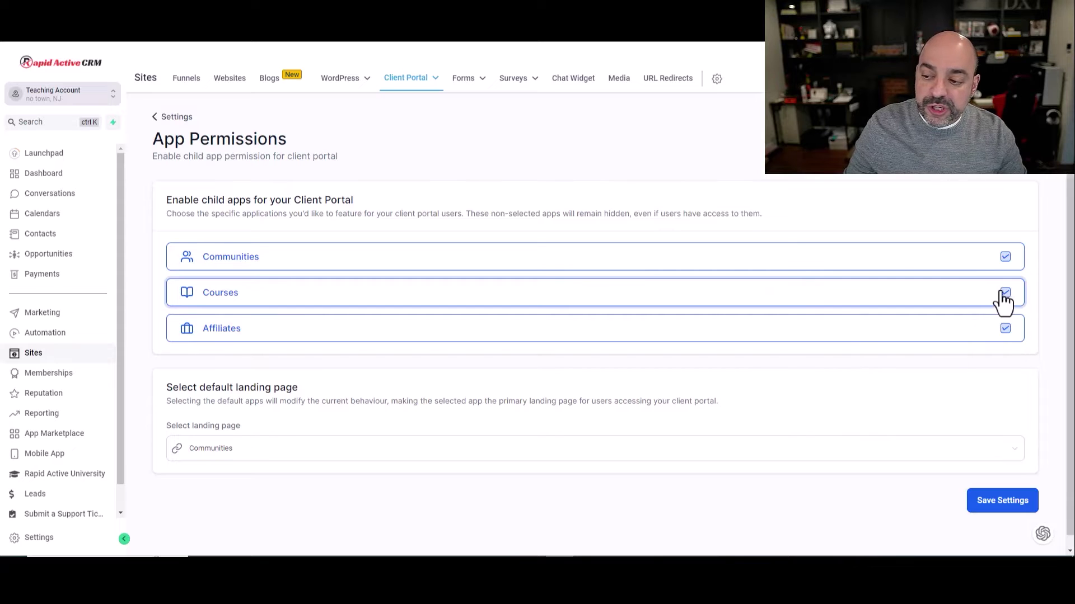
click(1005, 330)
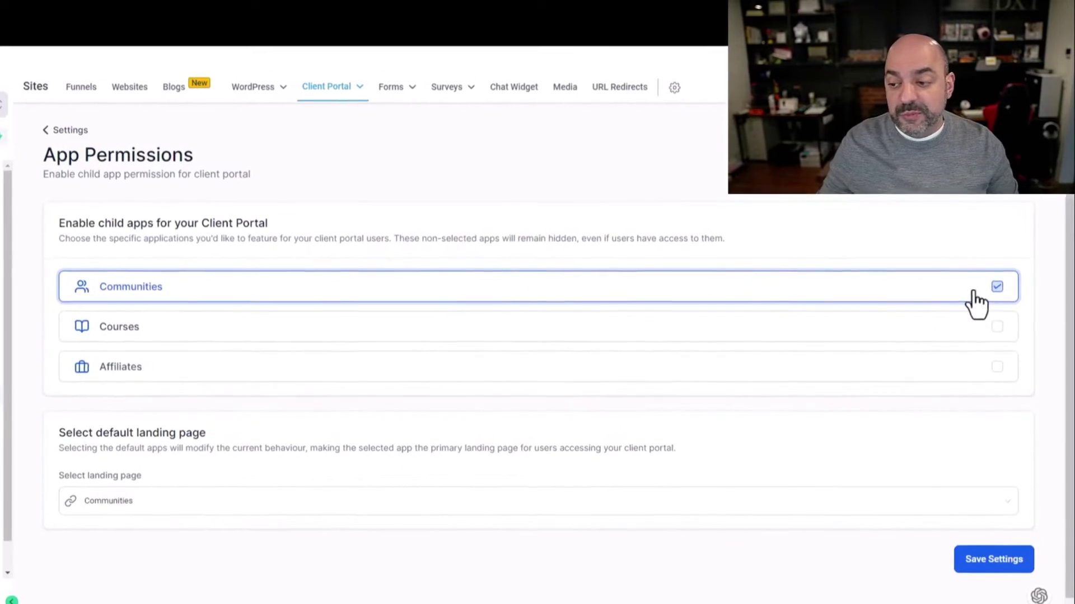
click(997, 327)
click(997, 367)
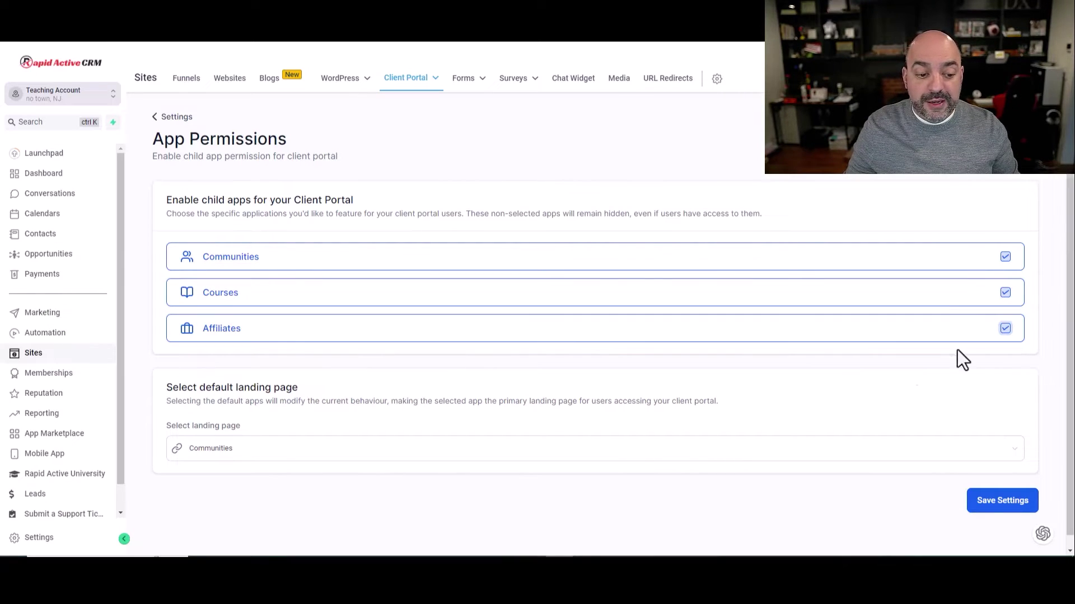
click(746, 450)
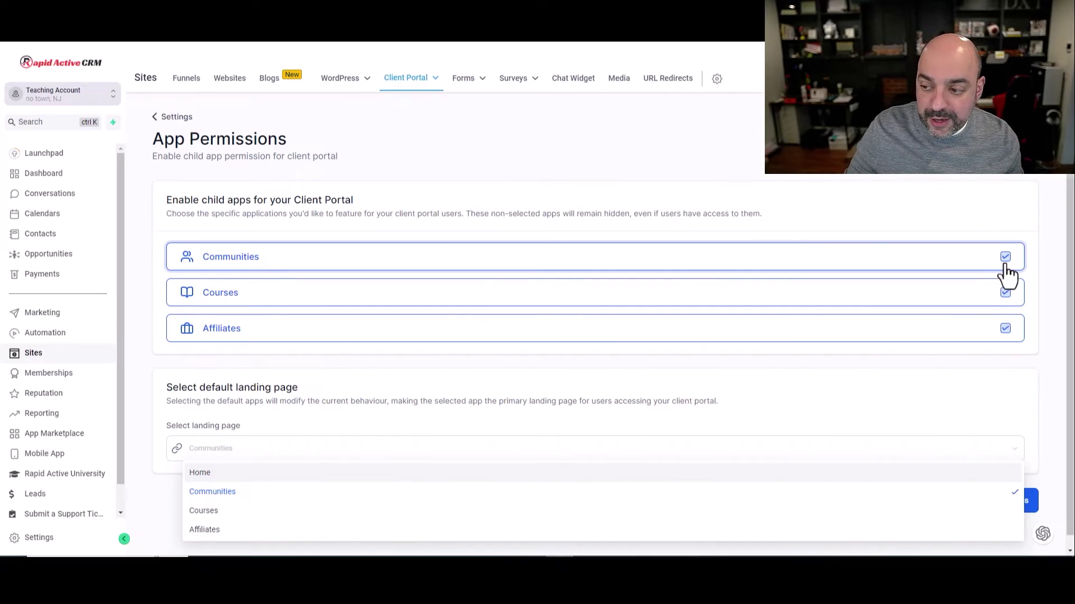
Hide Communities and Affiliates and make Courses the default landing page
click(994, 293)
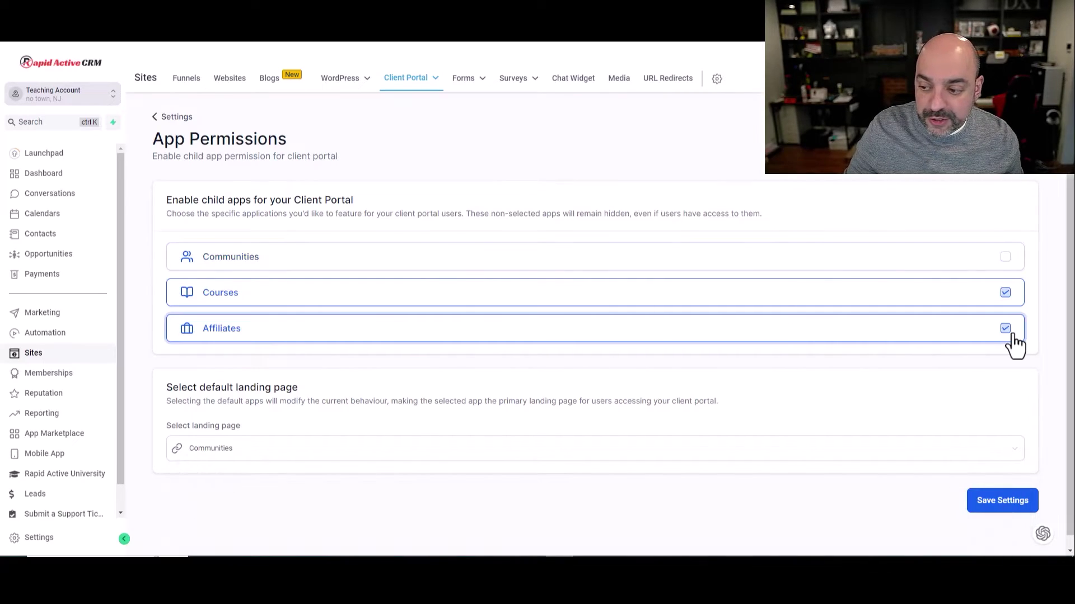
click(994, 375)
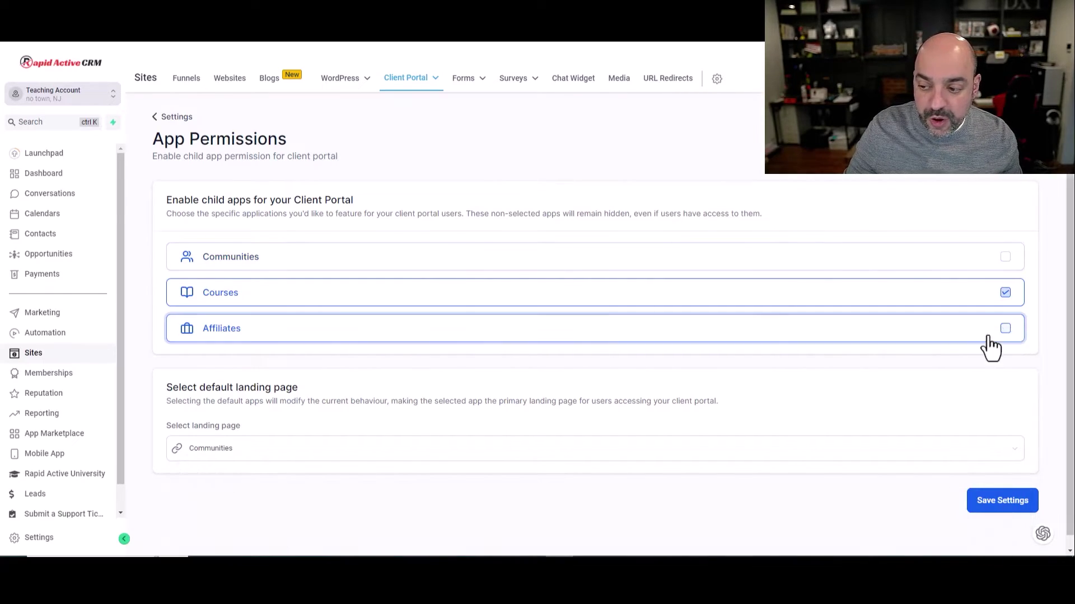
click(229, 465)
click(213, 510)
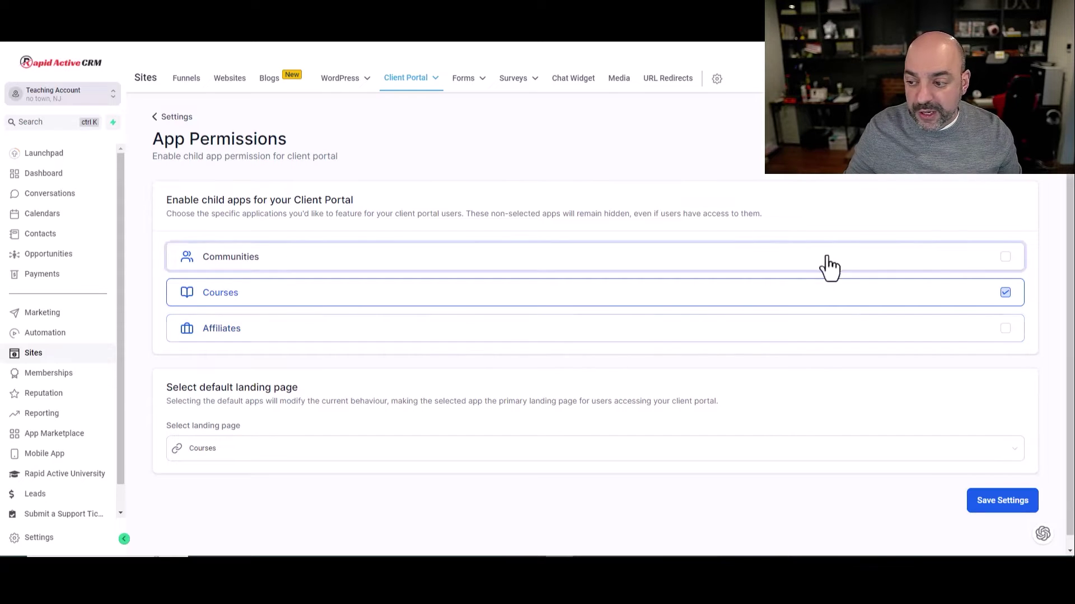
Re-enable Communities, Courses and Affiliates with Communities as the default landing page
click(1005, 292)
click(1005, 257)
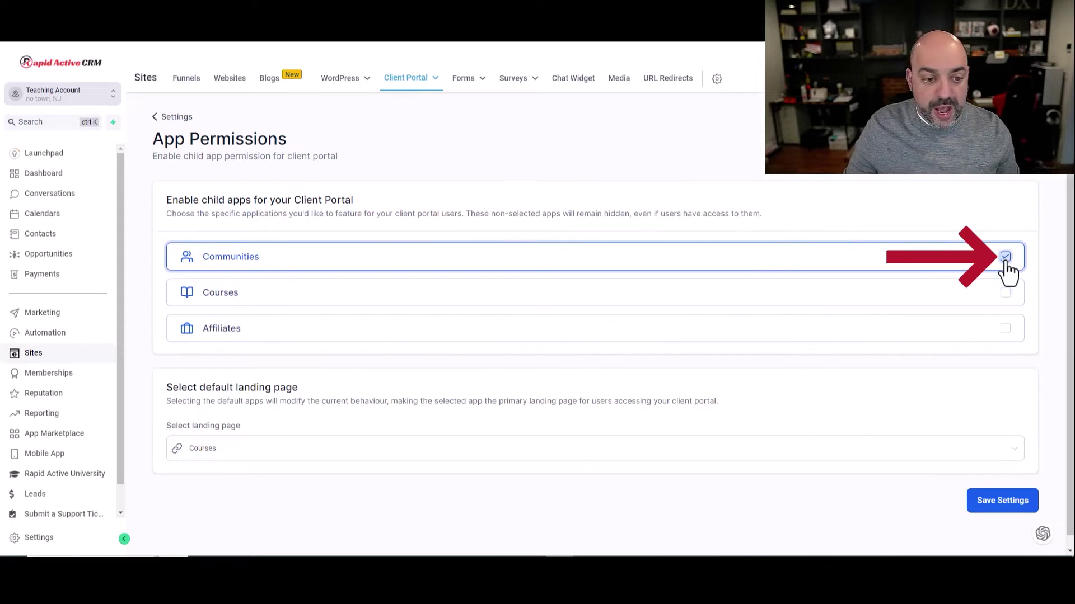
click(567, 451)
click(385, 489)
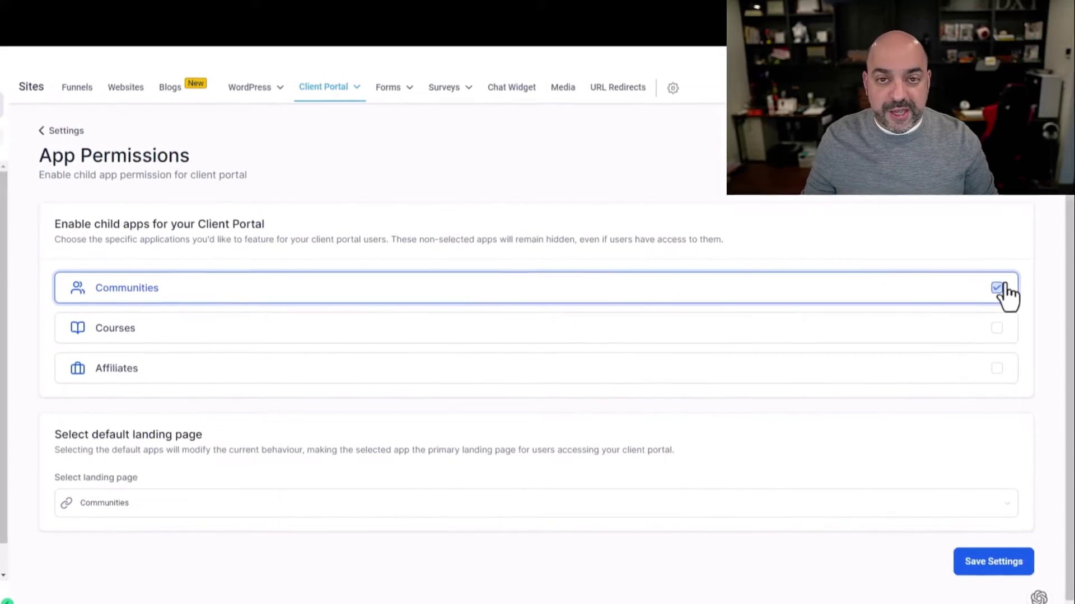
click(996, 328)
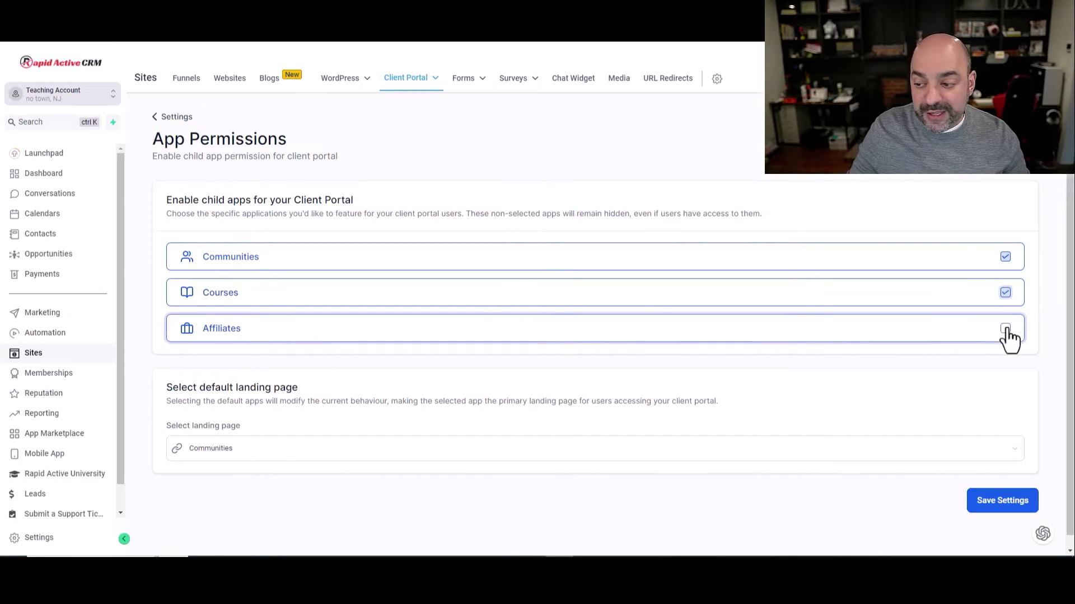
click(1005, 330)
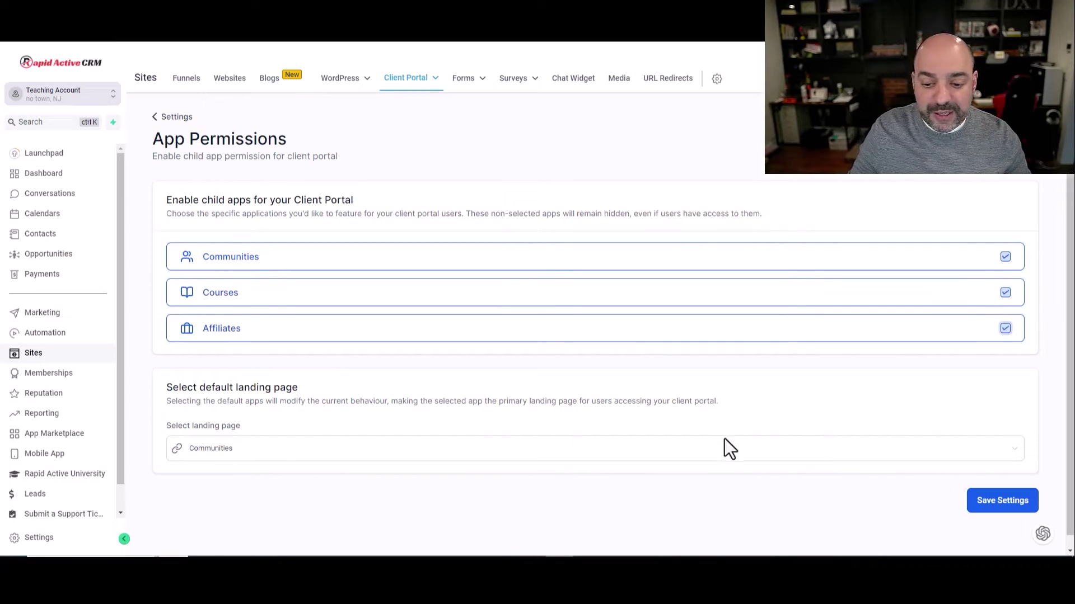
click(724, 448)
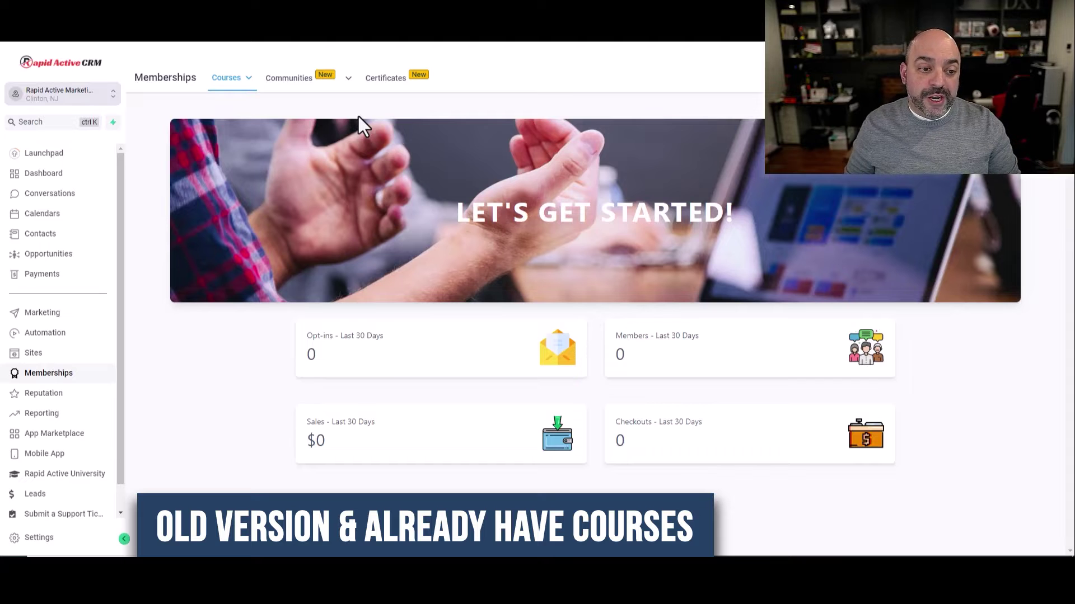
Review the community custom domain settings and the courses' custom domain connection
mouse_move(321, 85)
click(330, 123)
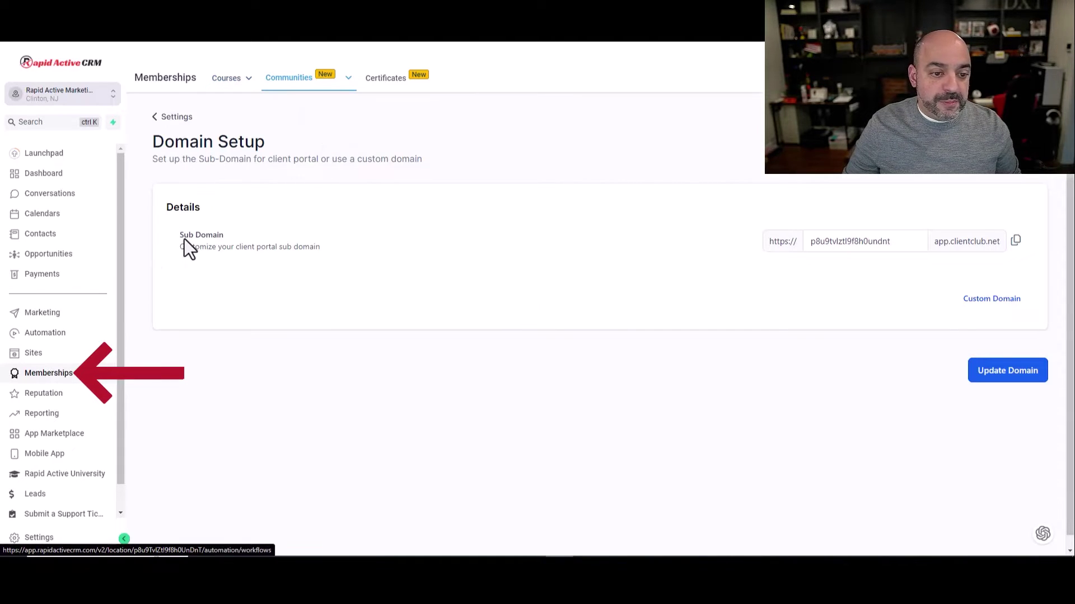
click(991, 300)
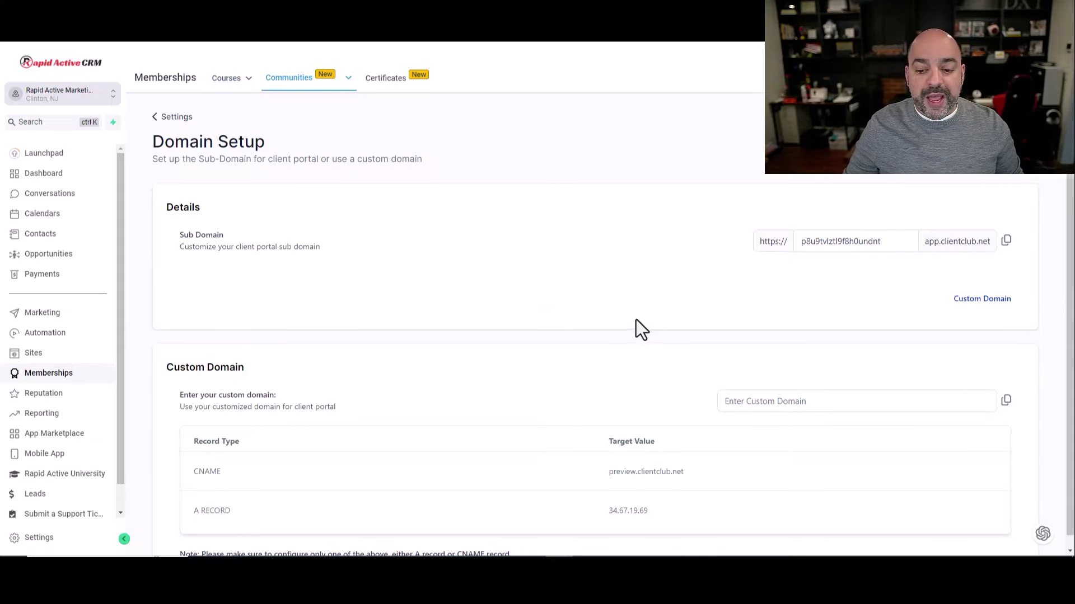
mouse_move(233, 82)
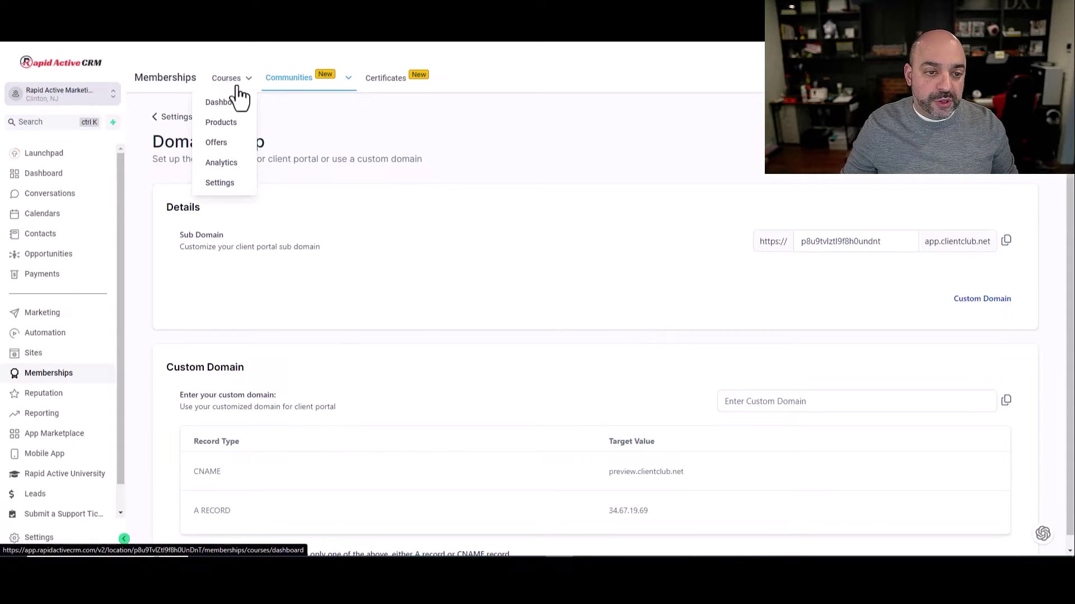
click(219, 183)
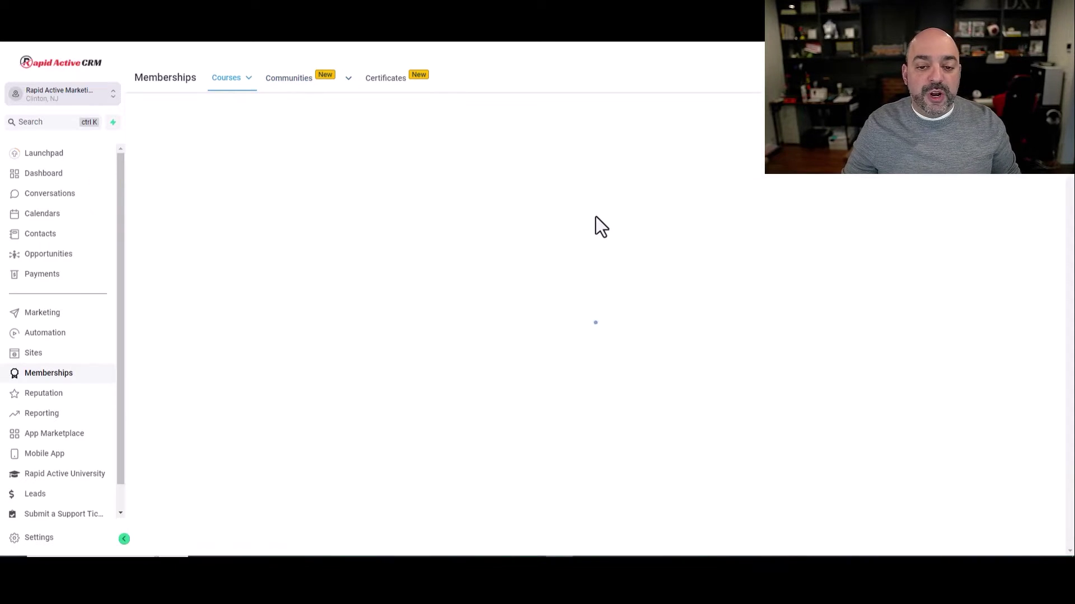
click(595, 198)
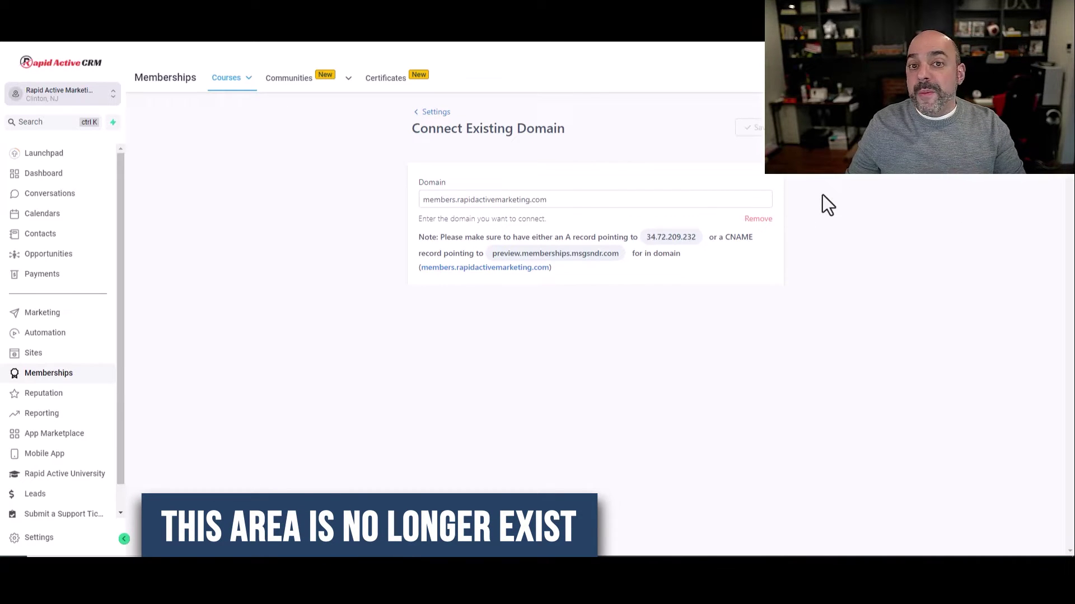
Recheck the community custom domain settings, then open the Sites client portal Dashboard
click(289, 79)
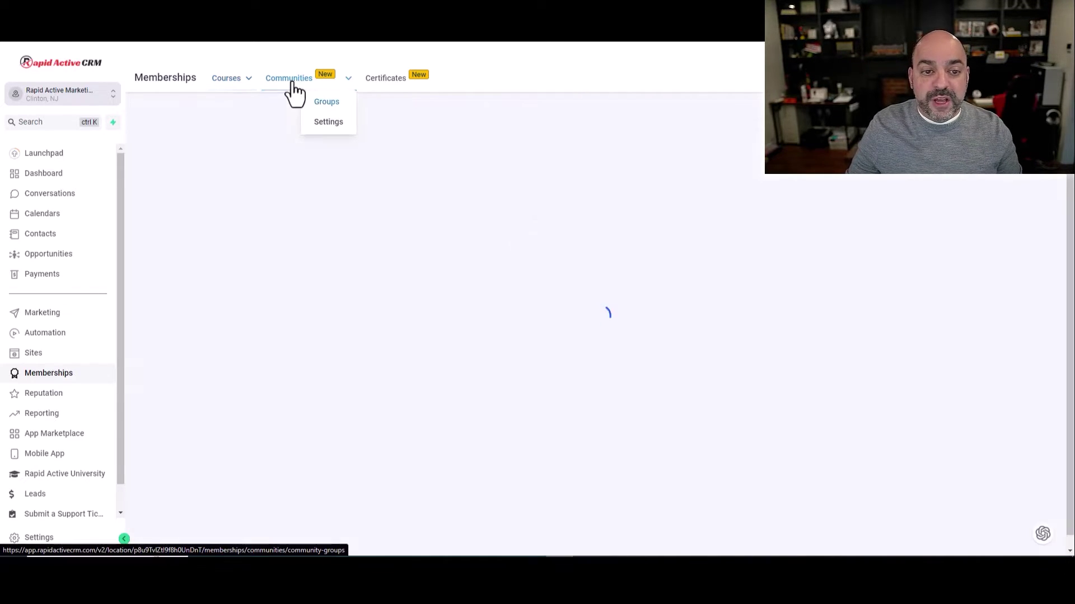
click(329, 123)
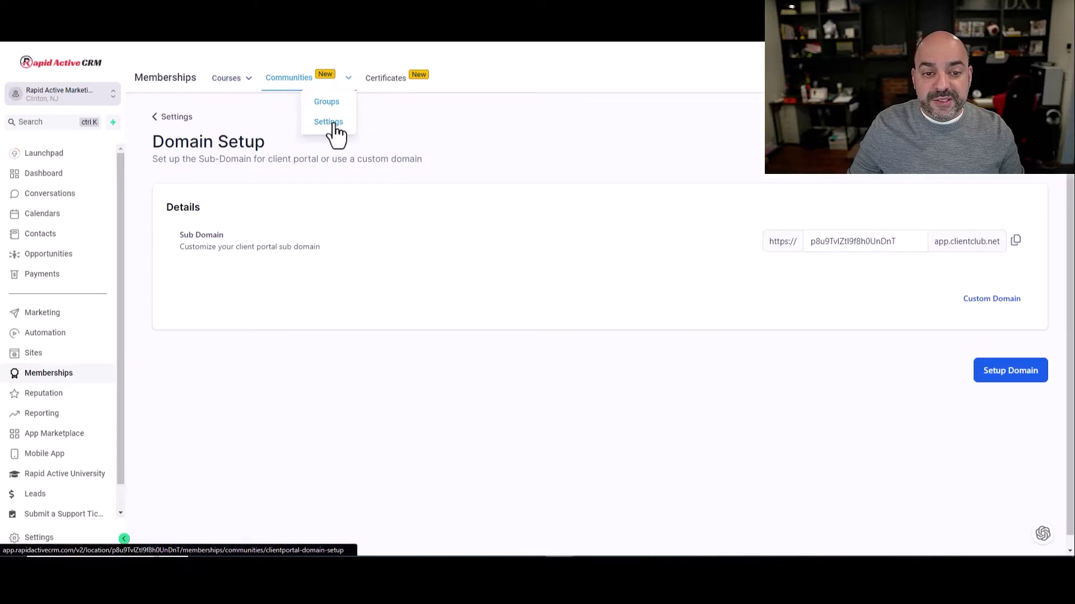
click(993, 299)
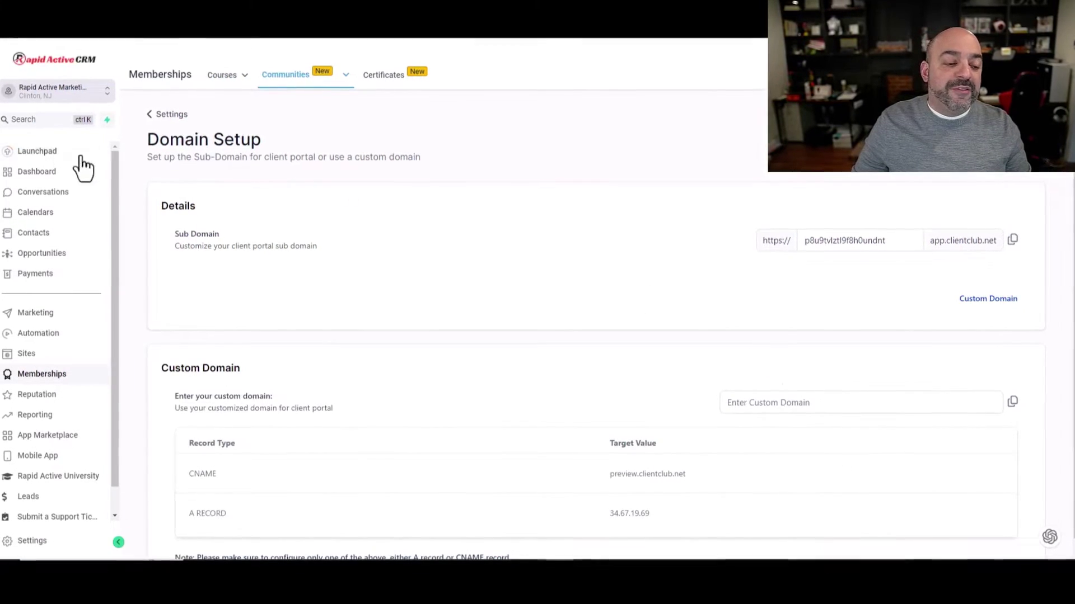
scroll(48, 330, down, 1)
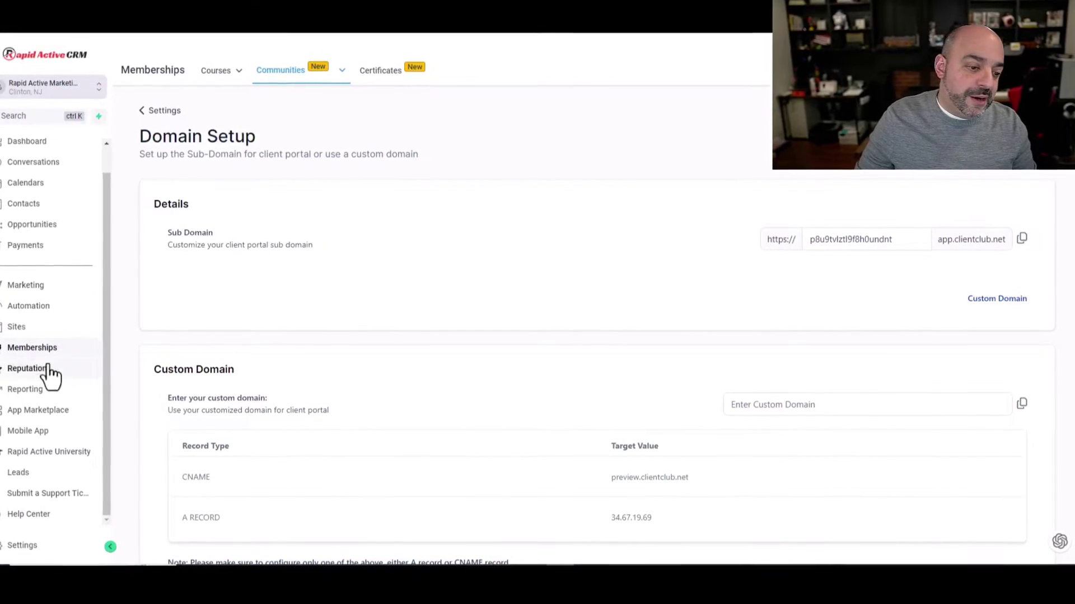
click(14, 328)
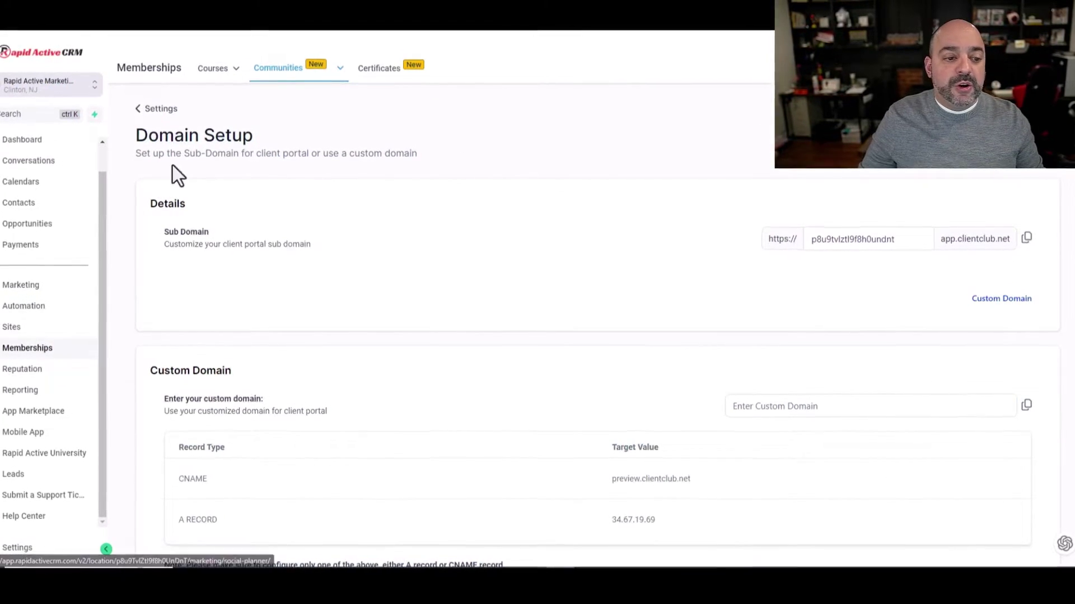
click(423, 75)
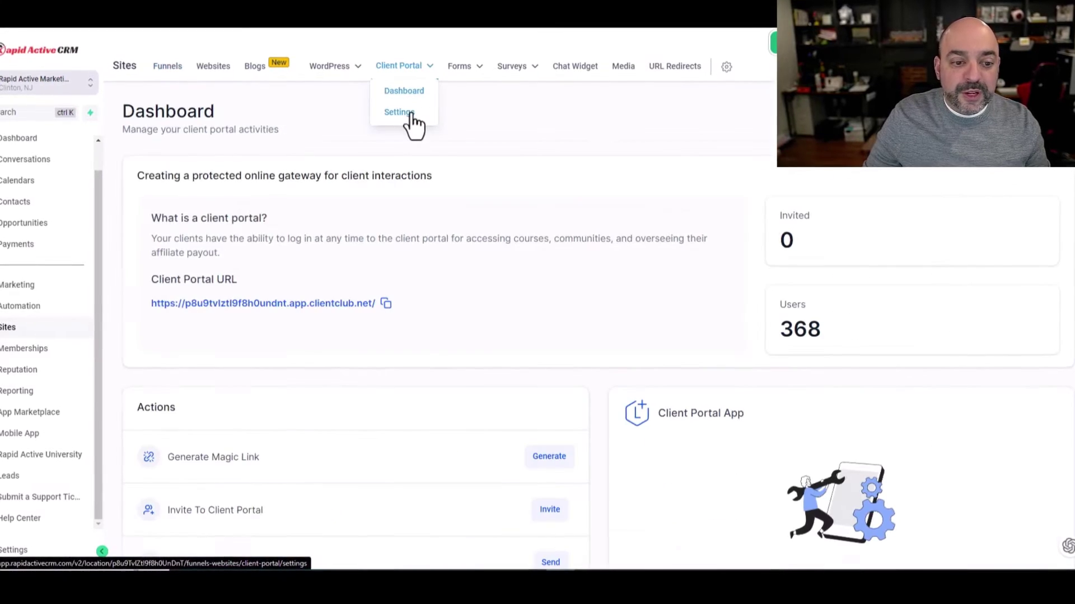
Review the client portal's Branding and Custom Domain settings and check the Cloudflare DNS records
click(400, 113)
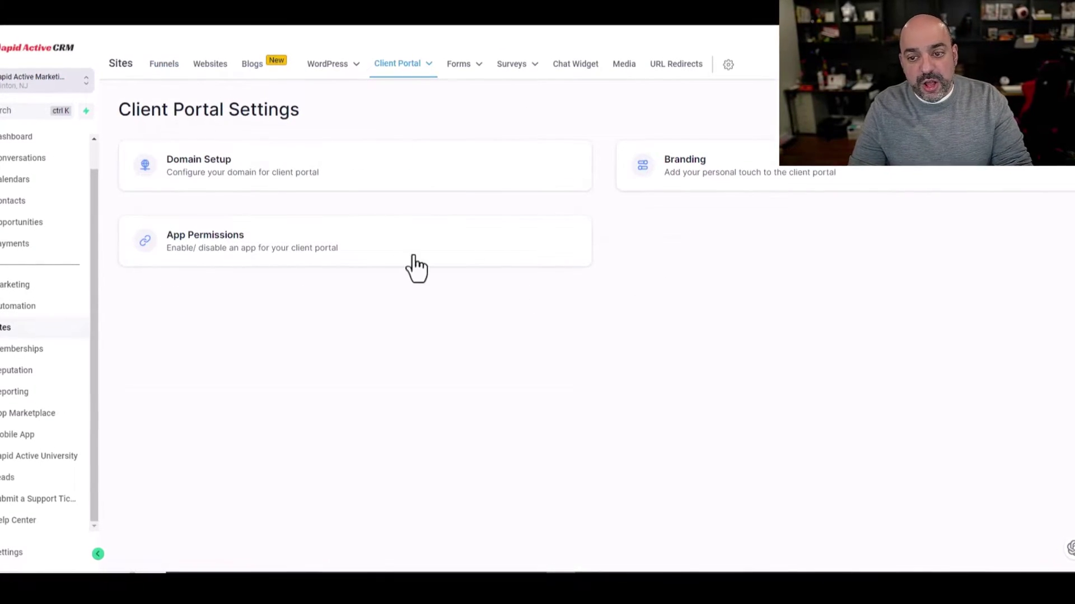
click(768, 176)
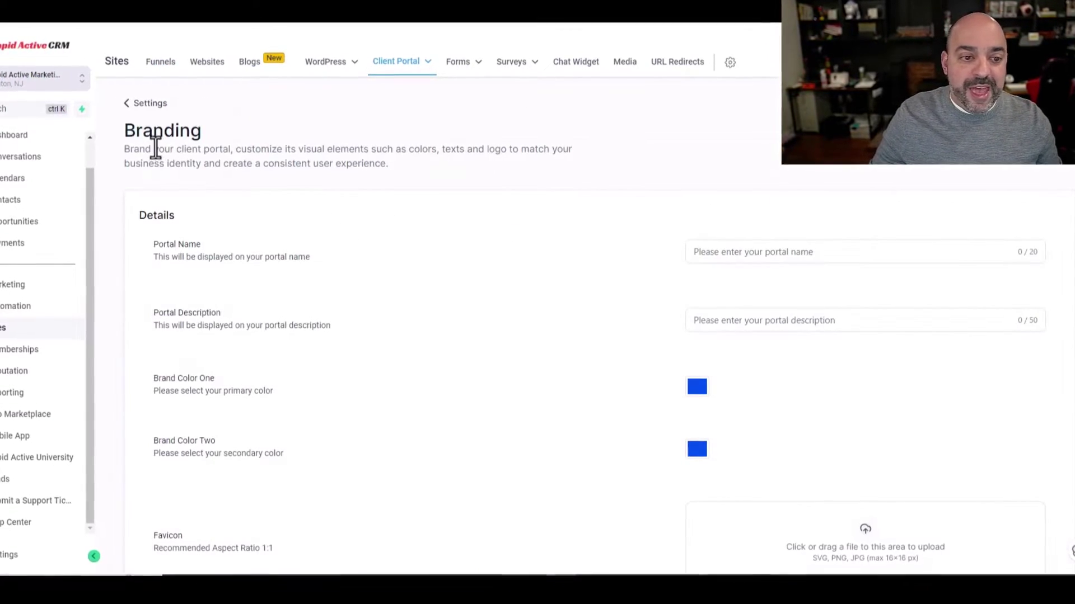
click(148, 104)
click(229, 177)
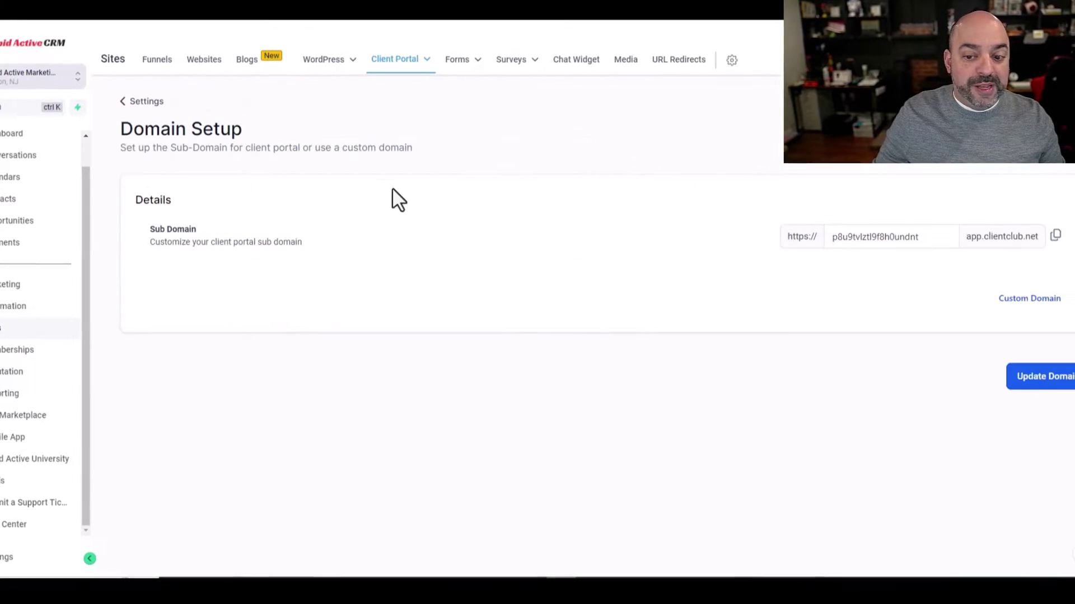
click(1020, 300)
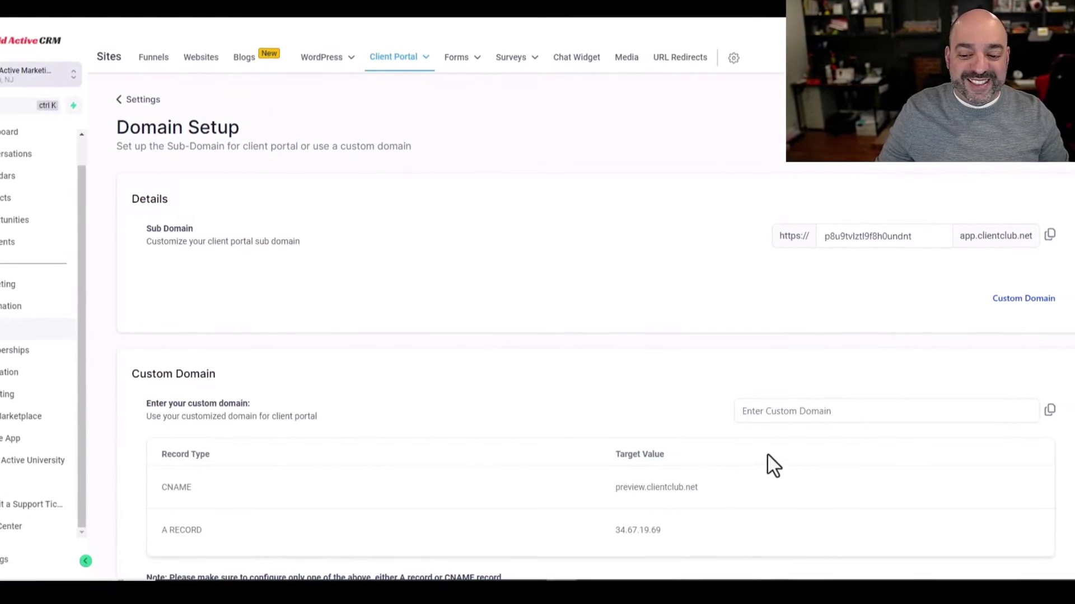
click(464, 4)
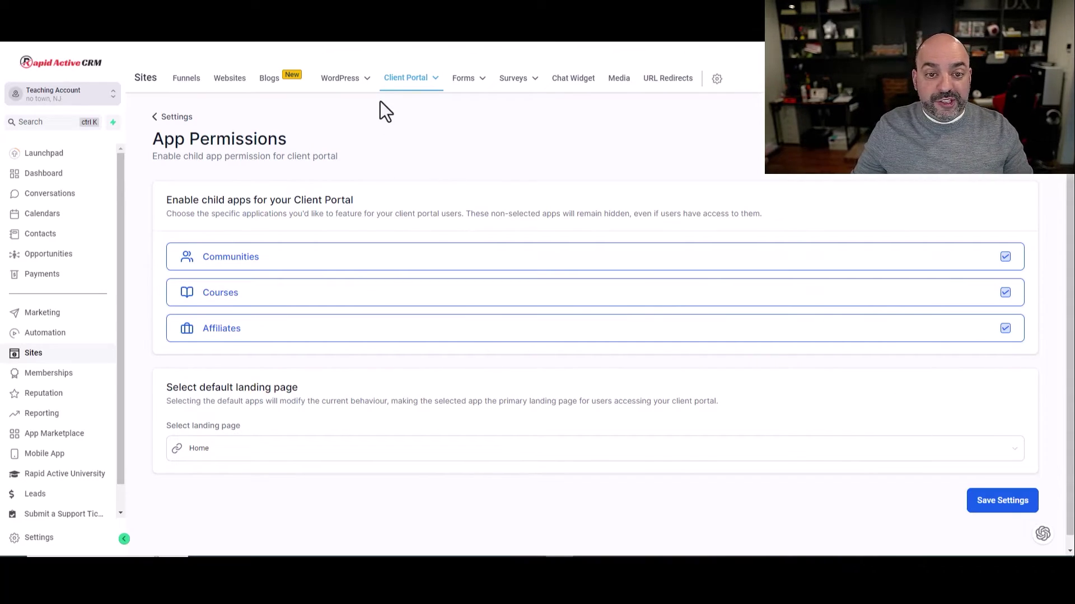
Scroll through the client portal's Branding fields, then go to the Memberships area
click(408, 123)
click(711, 182)
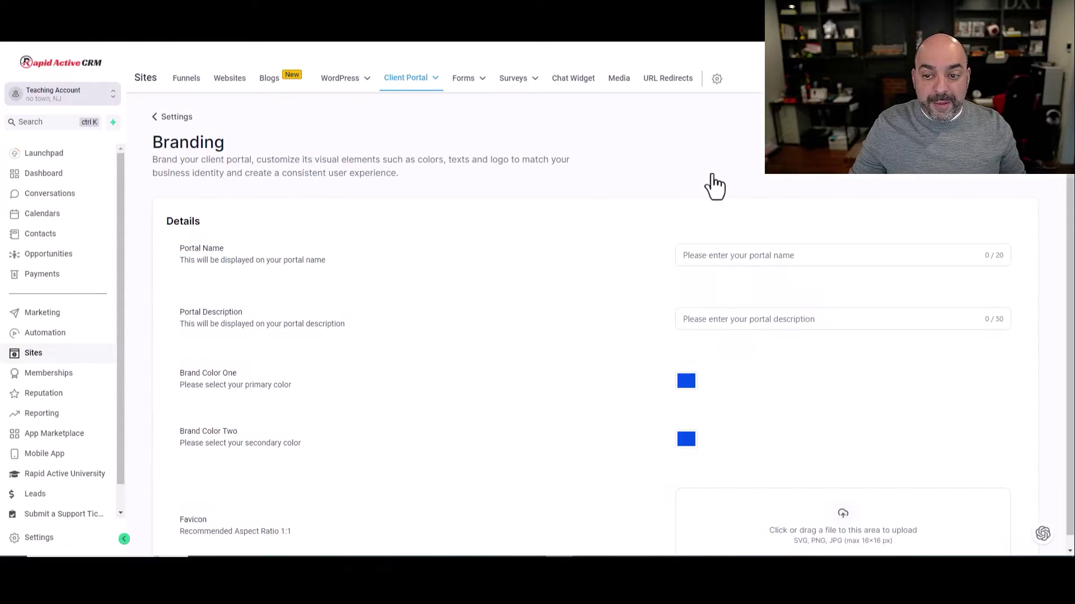
scroll(807, 425, down, 4)
scroll(626, 397, down, 4)
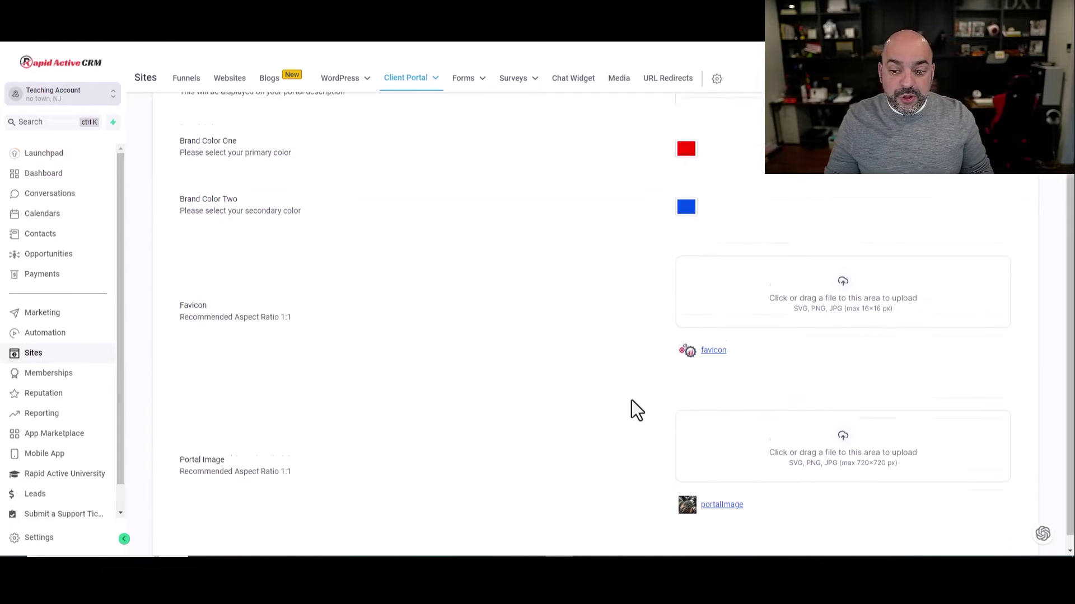
scroll(632, 258, down, 4)
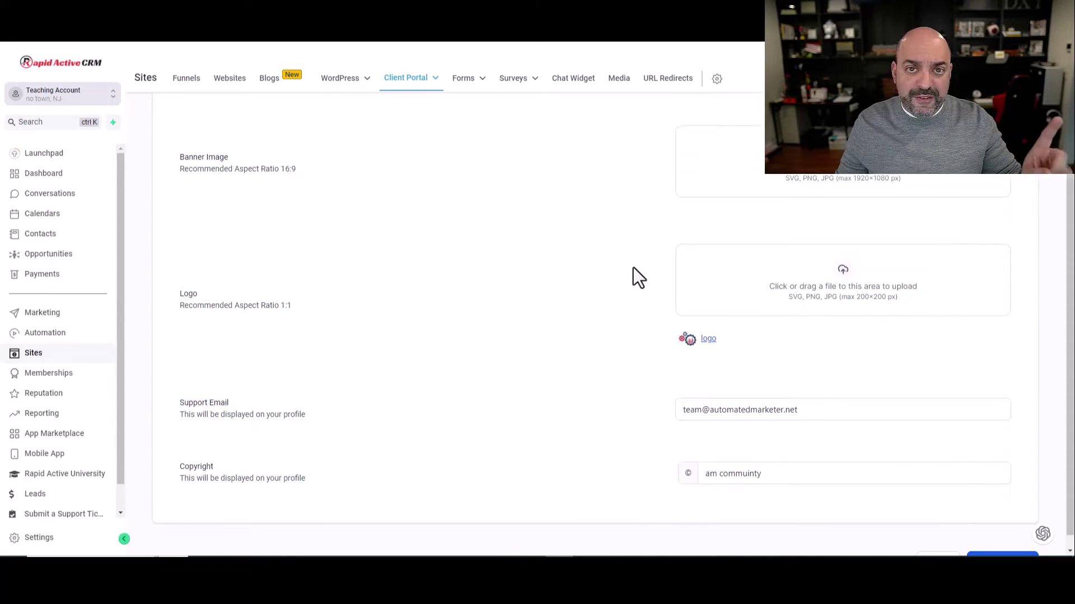
scroll(516, 281, up, 7)
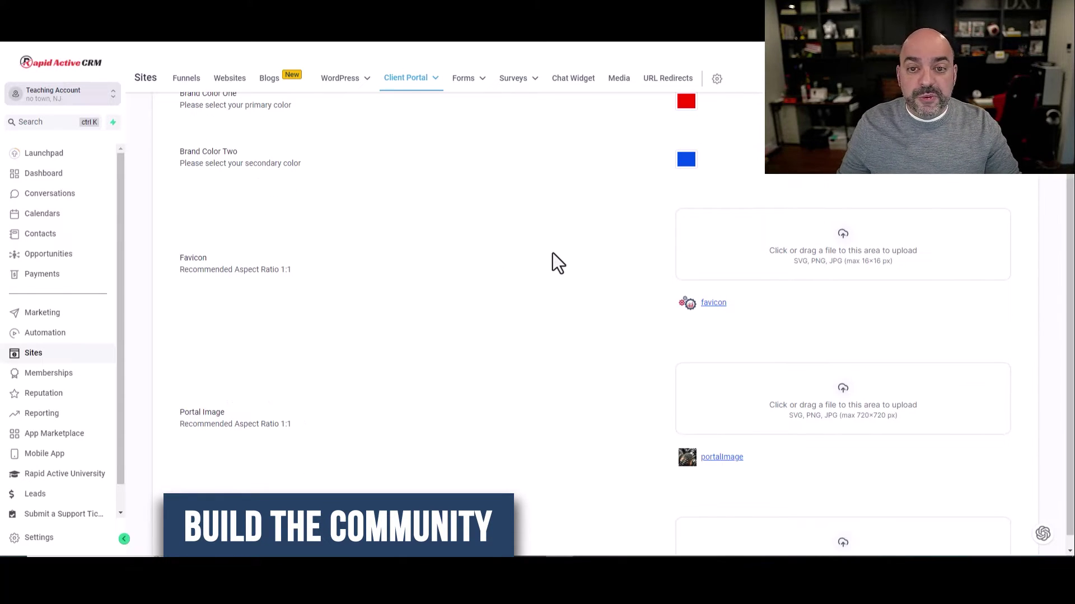
click(67, 375)
Start a new community group named 'Automated Marketer VIP' and copy the name into its description
mouse_move(301, 81)
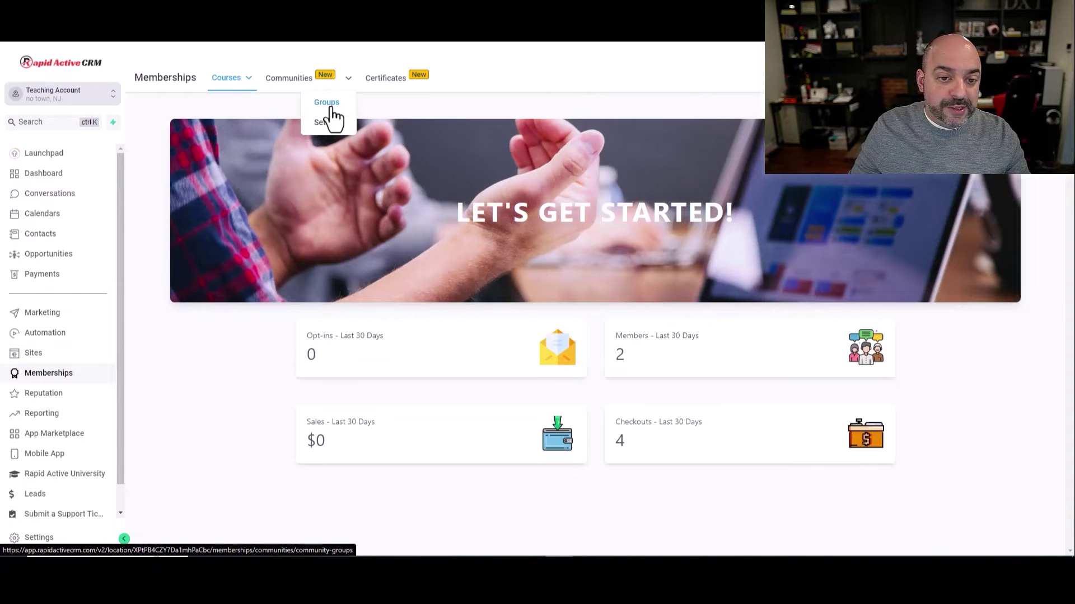
click(329, 107)
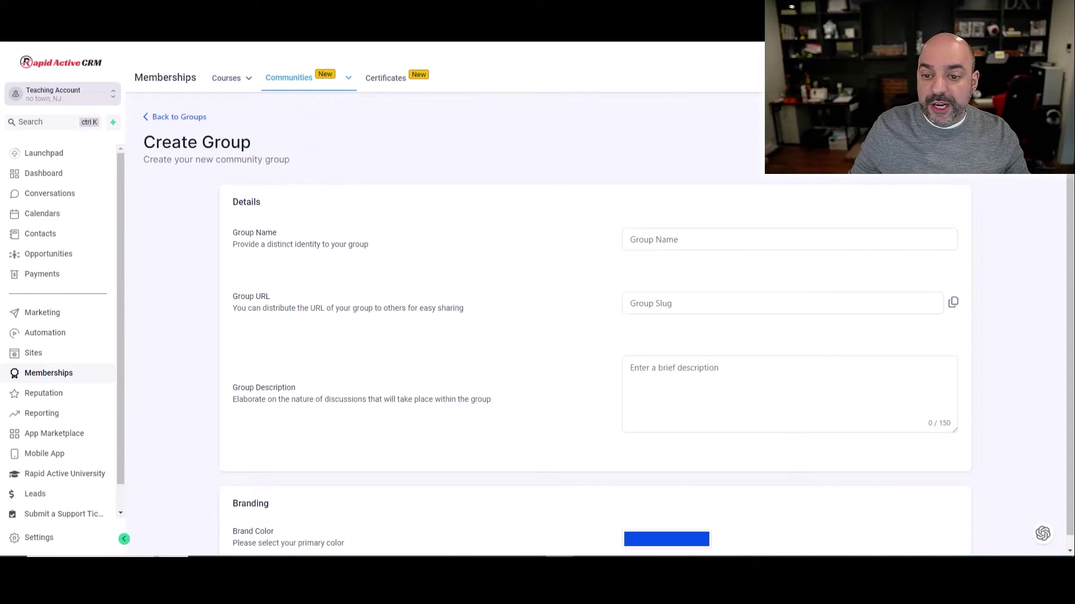
click(682, 246)
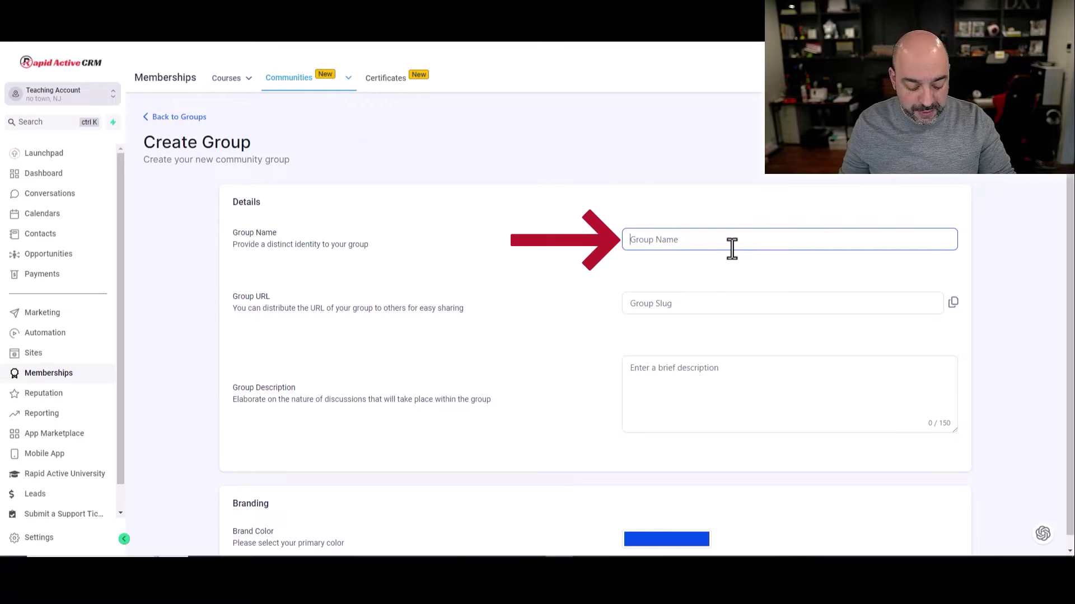
text(Automated Marketer VIP)
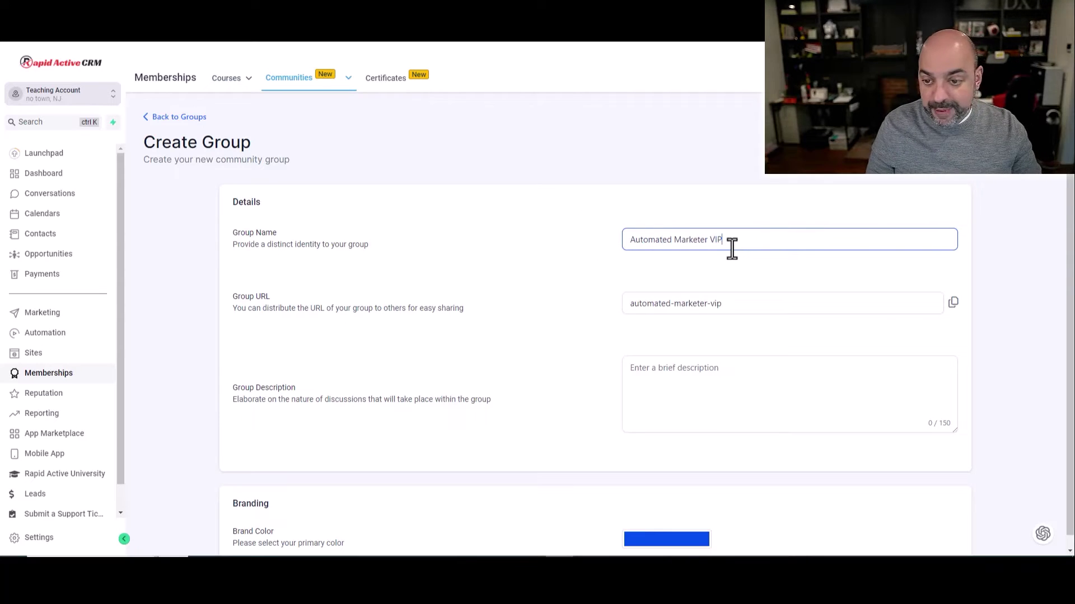
scroll(731, 249, down, 2)
triple_click(653, 134)
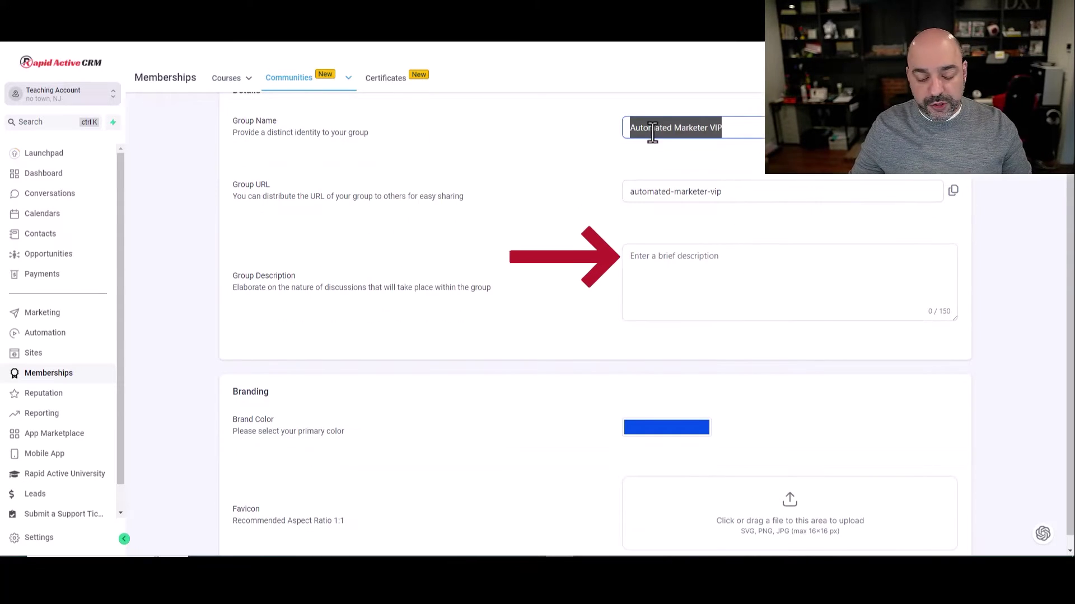
click(698, 257)
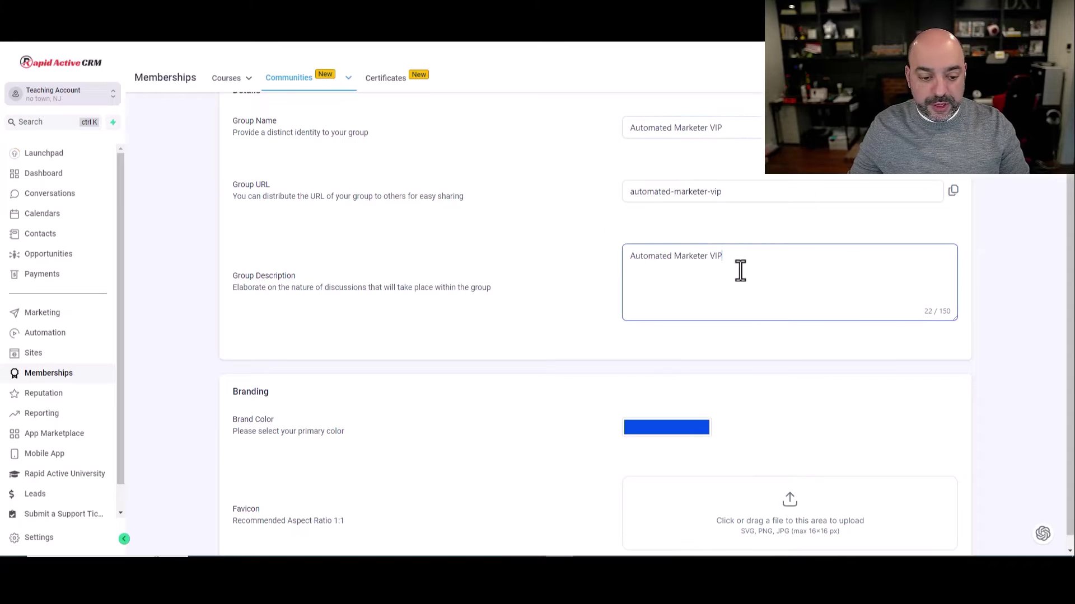
Upload the favicon image, attempt a cover image, and upload the red-circle image as logo
scroll(739, 271, down, 3)
click(789, 339)
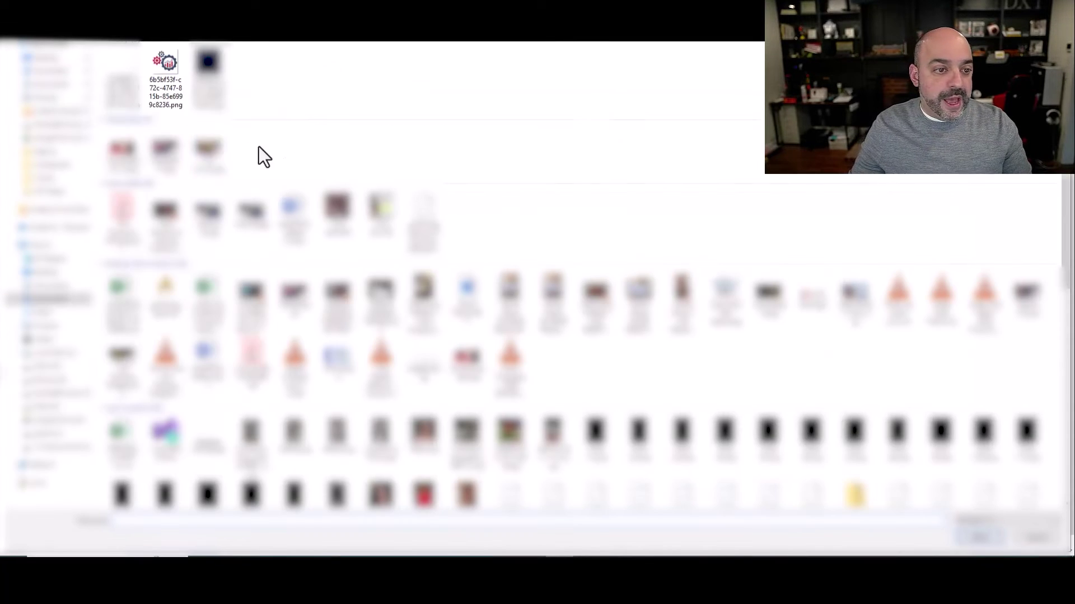
double_click(164, 63)
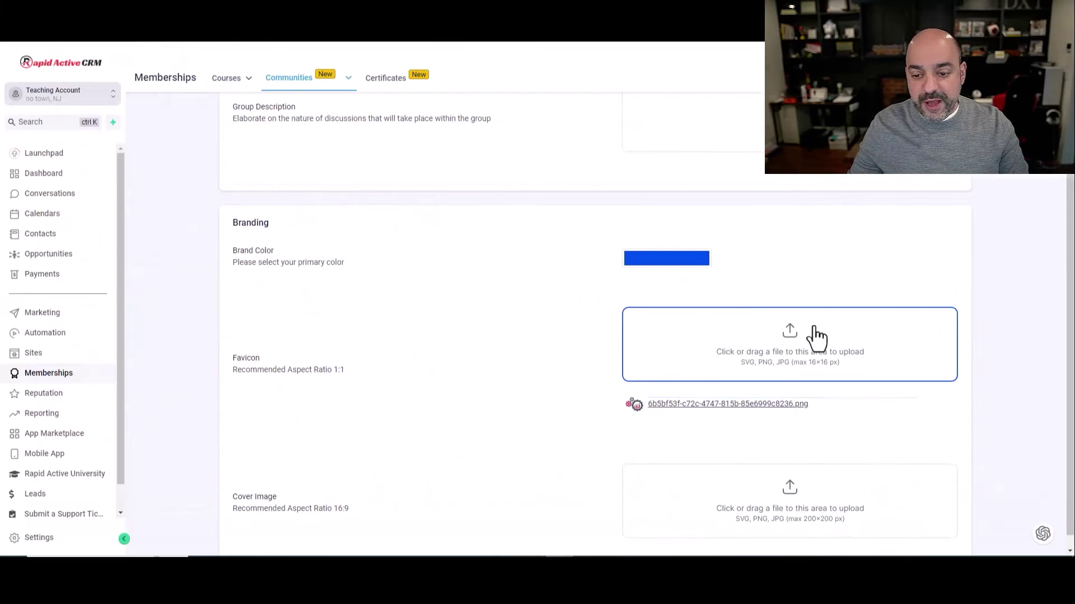
scroll(806, 347, down, 3)
click(796, 339)
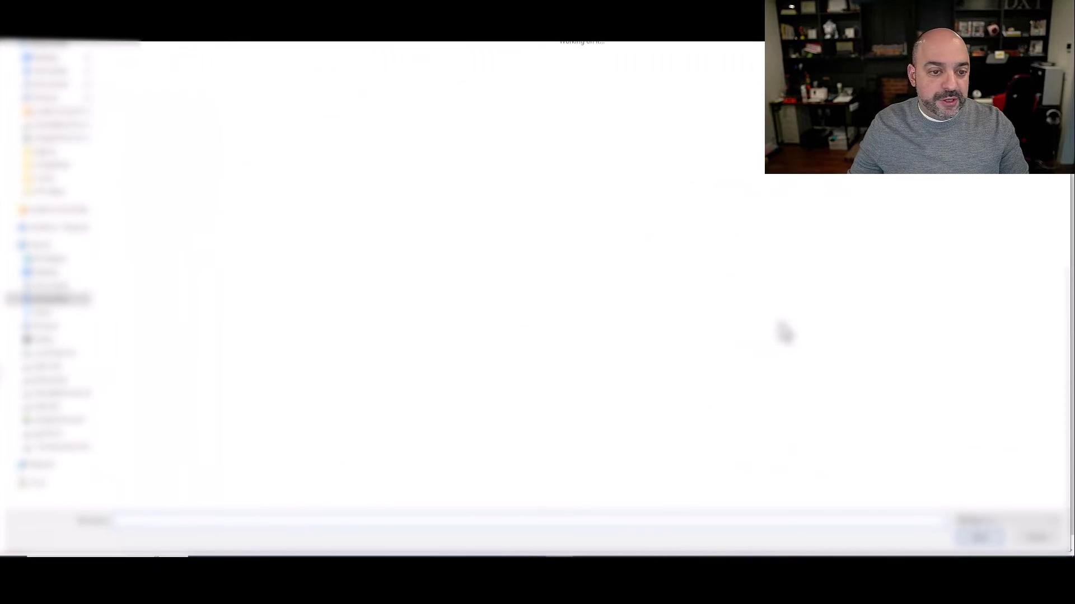
double_click(209, 61)
scroll(867, 291, down, 3)
click(795, 329)
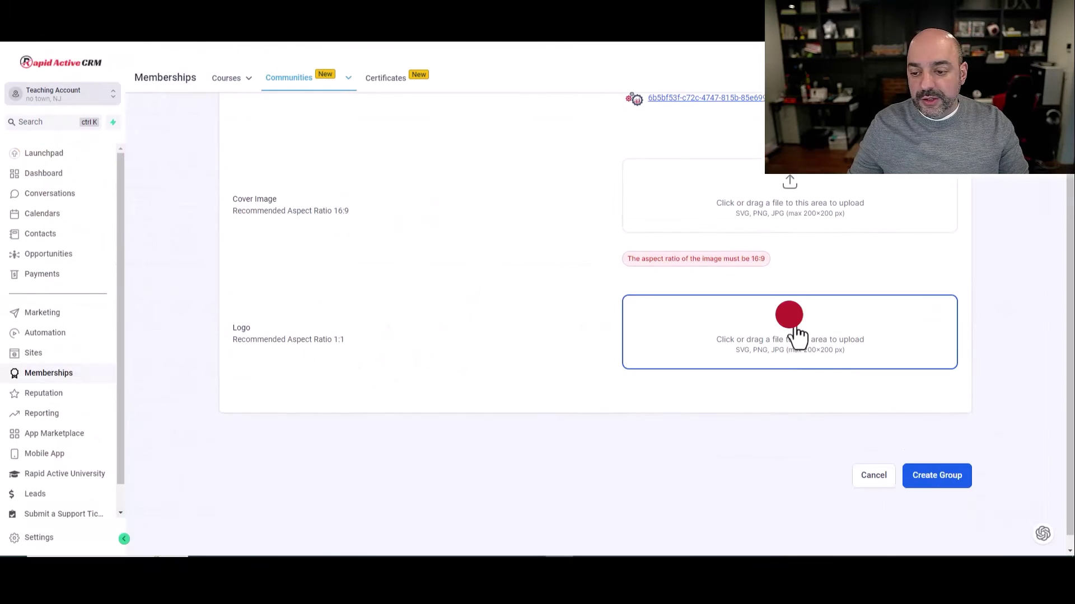
double_click(115, 63)
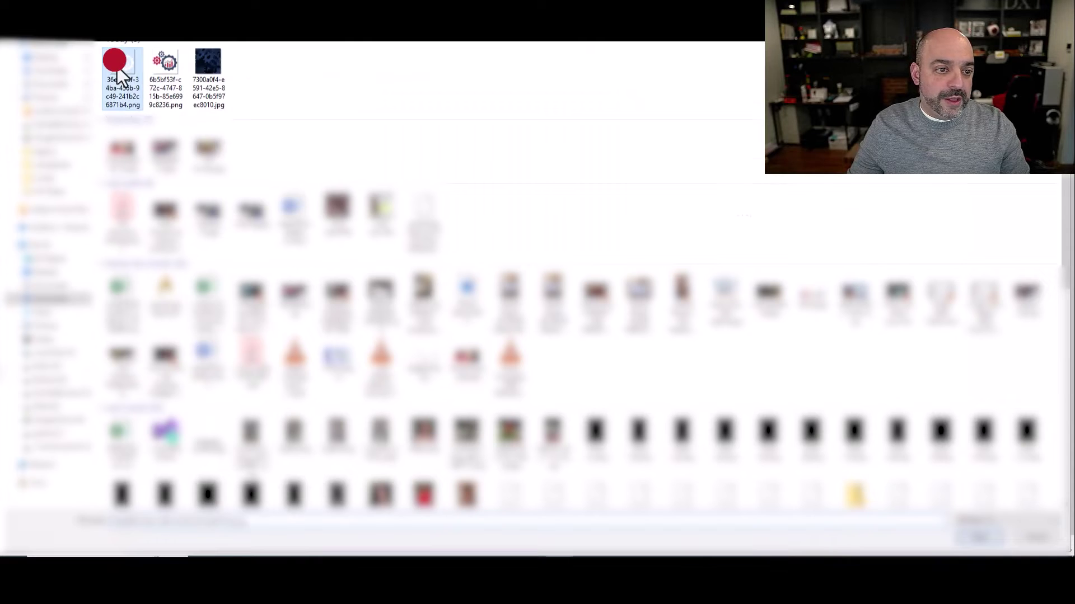
Retry and cancel the cover image upload, then create the Automated Marketer VIP group
scroll(794, 386, up, 3)
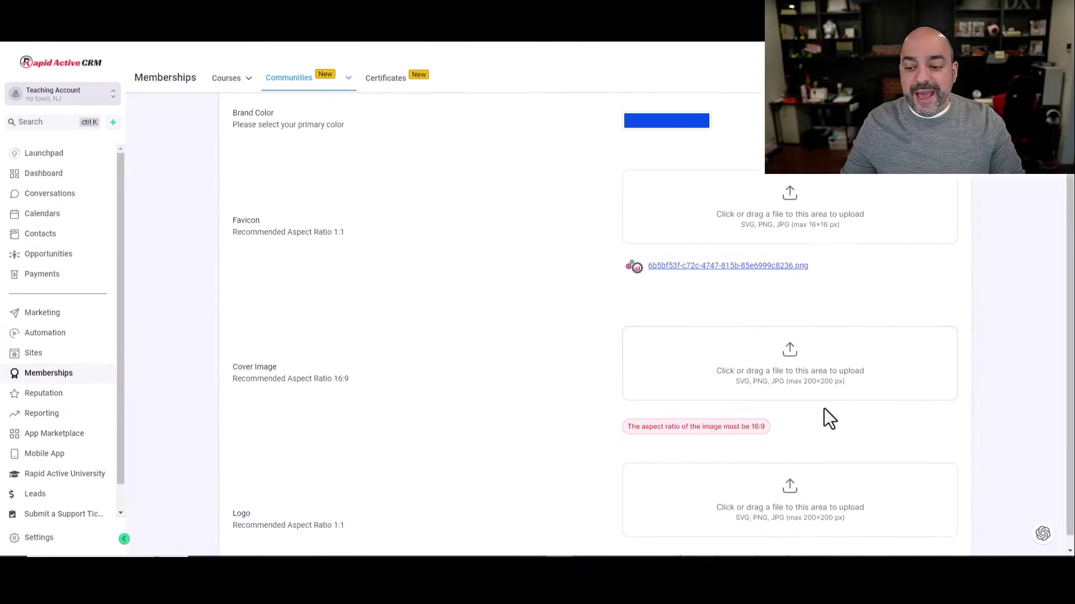
scroll(797, 403, up, 3)
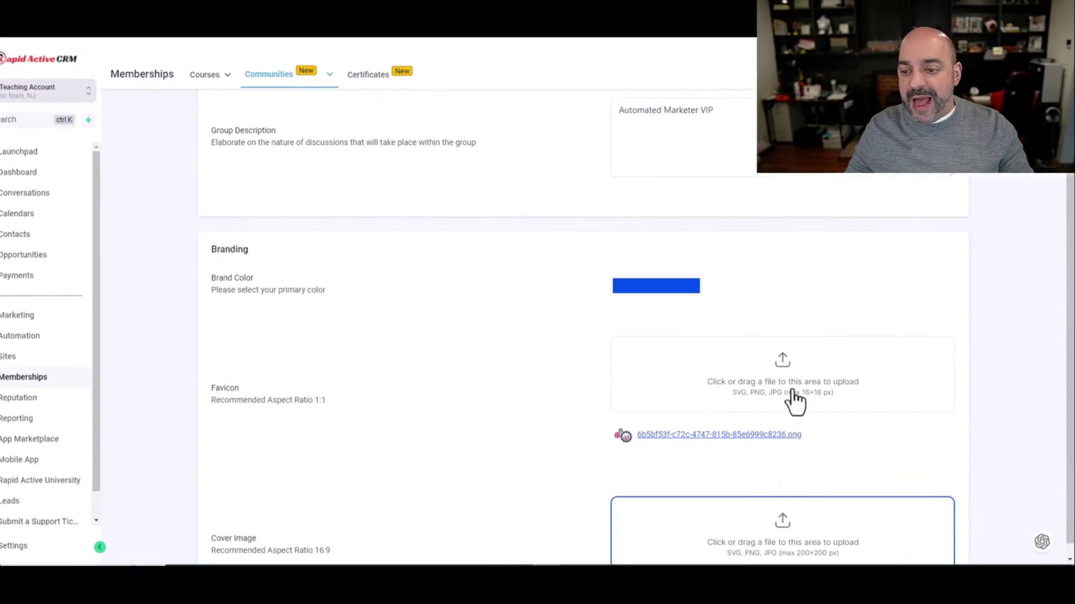
scroll(787, 406, down, 6)
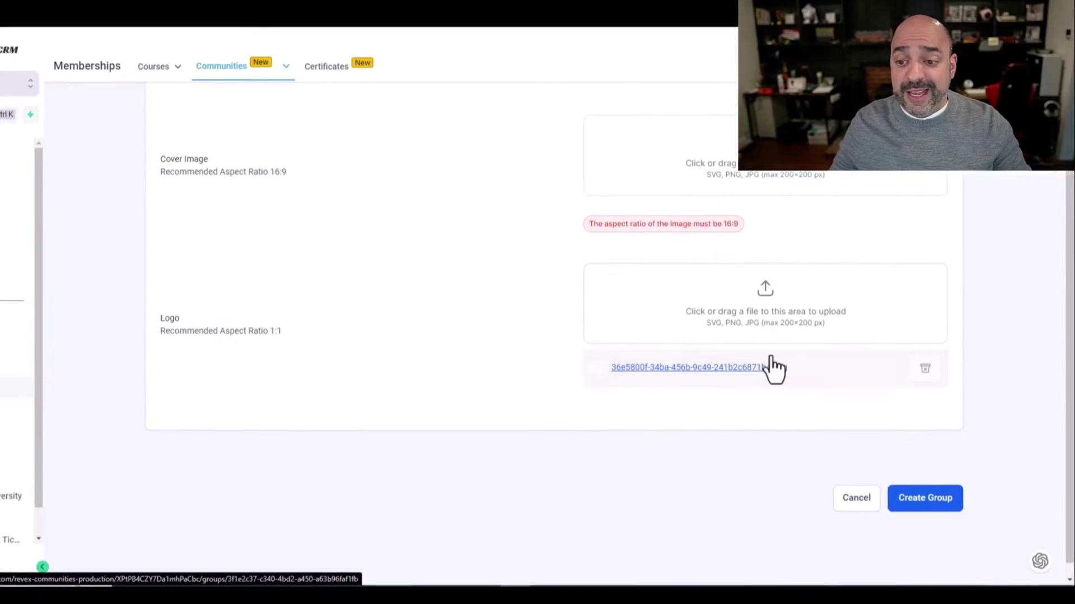
scroll(806, 358, up, 5)
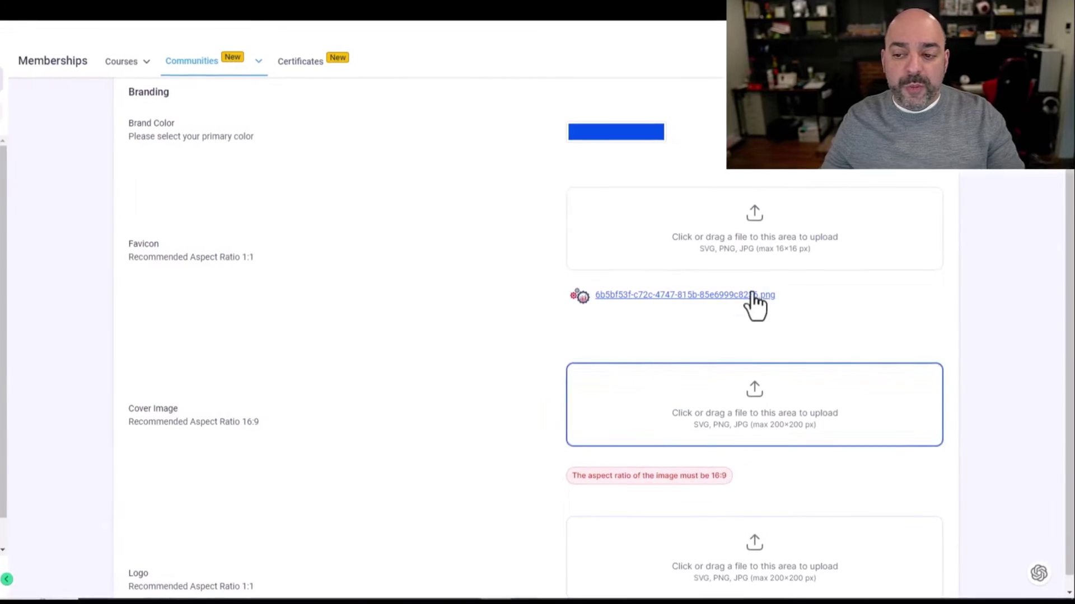
click(813, 428)
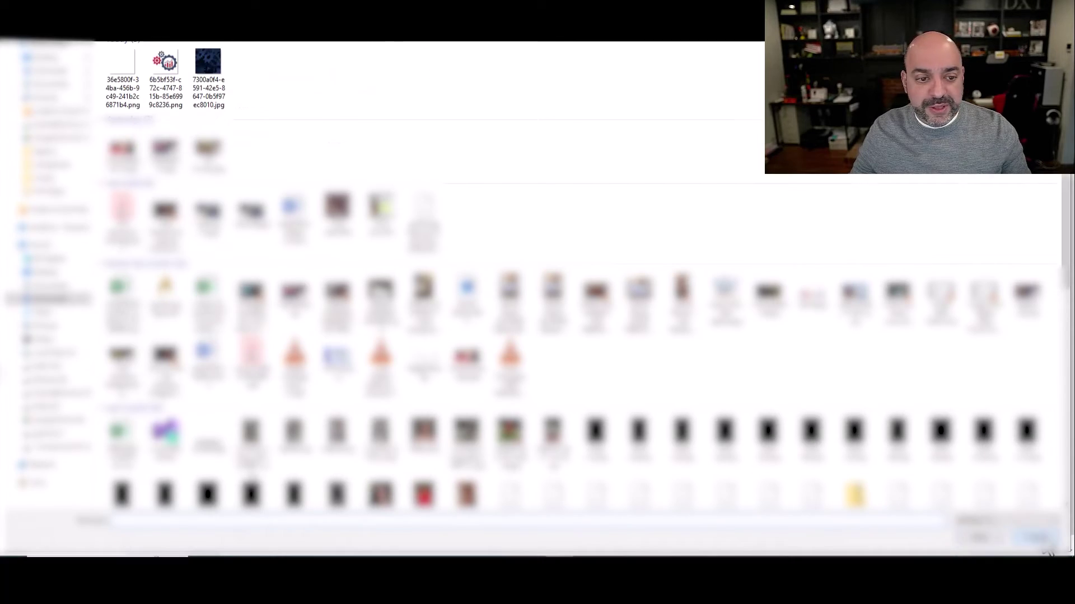
key(Return)
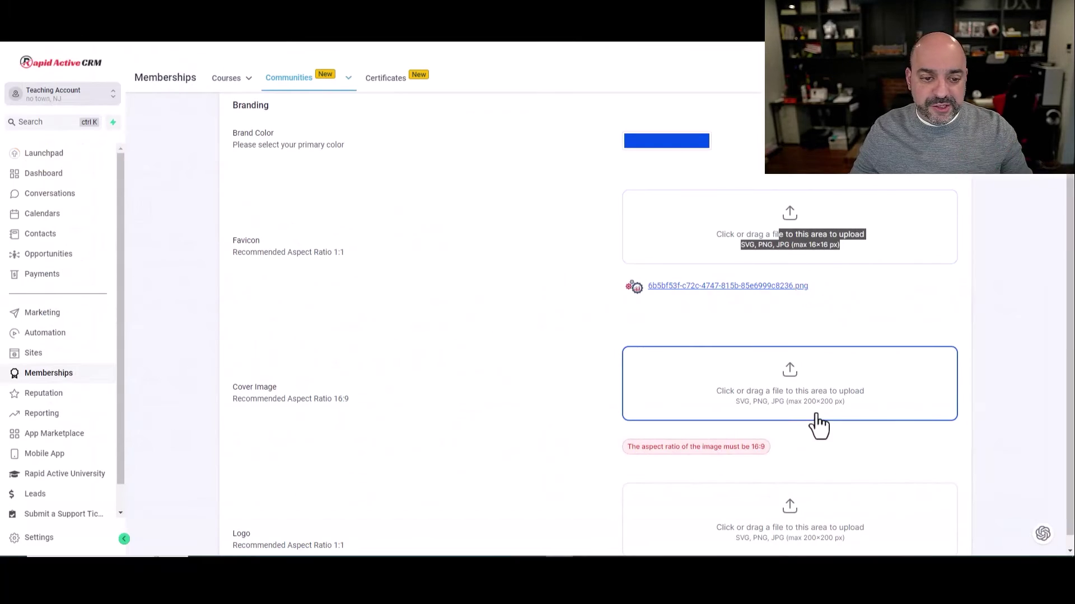
scroll(703, 406, down, 4)
click(940, 475)
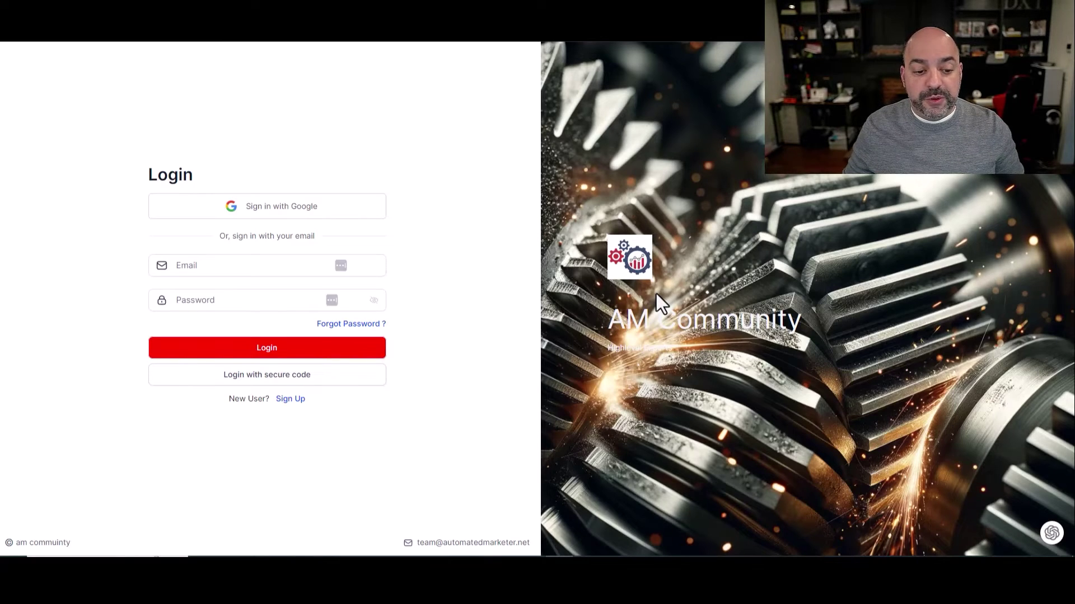
Enter the login email and password on the AM Community login page
click(235, 268)
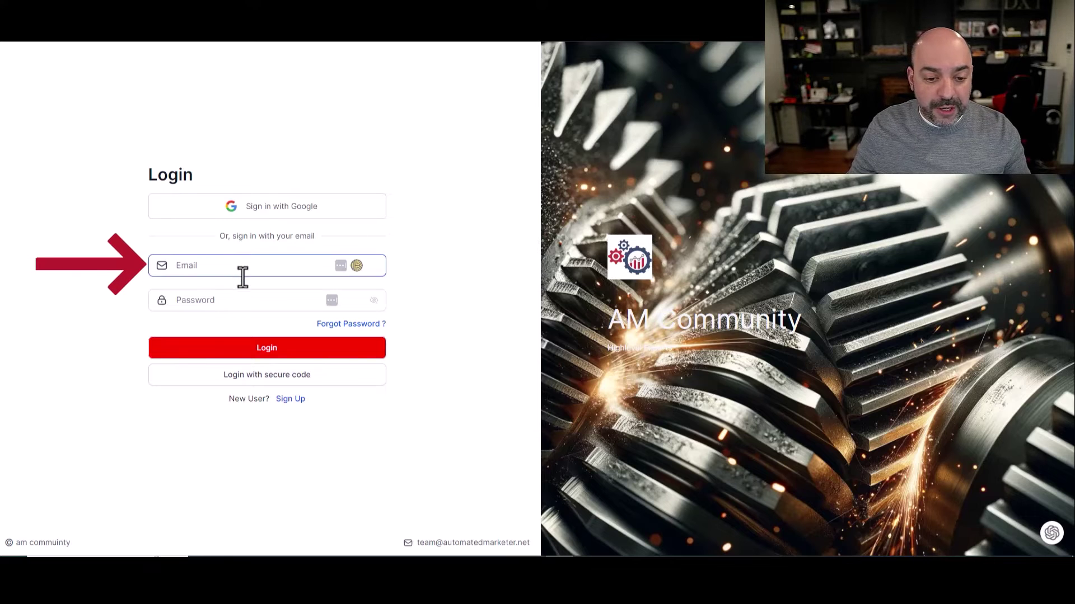
text(****)
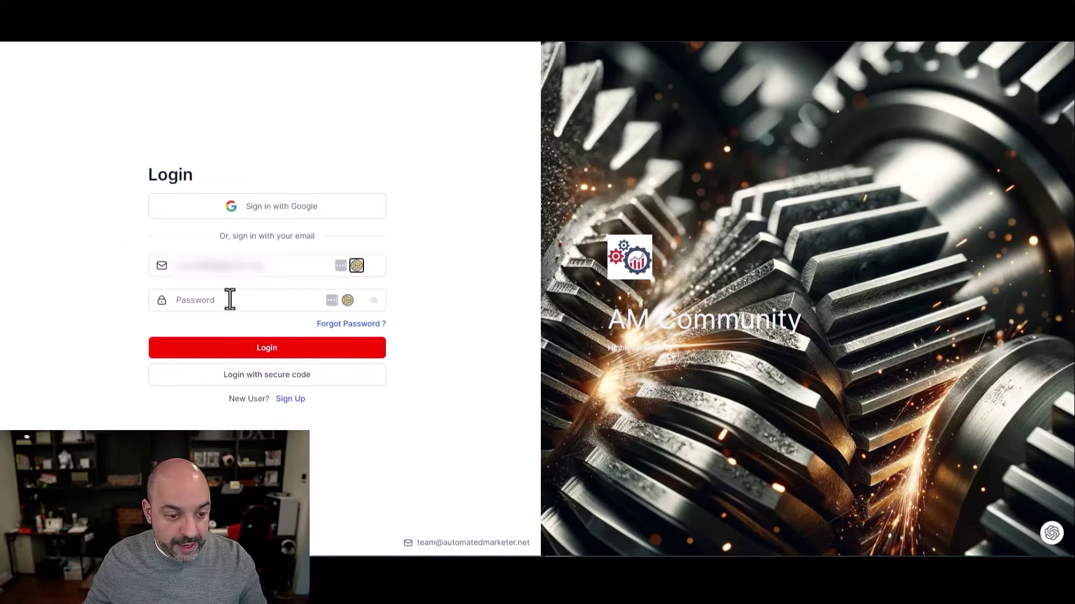
click(223, 305)
text(•********)
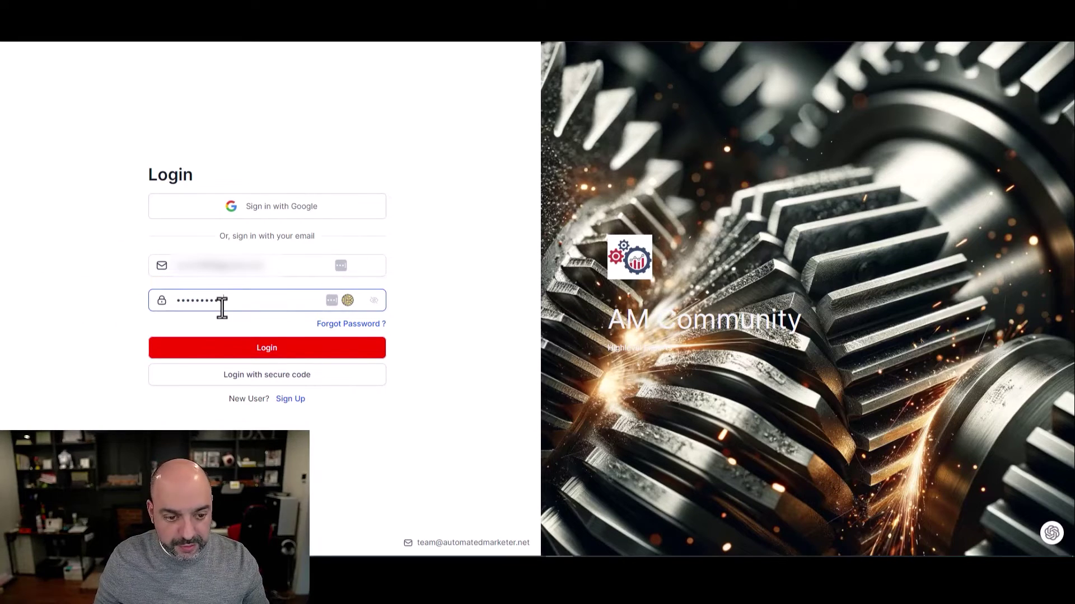
text(******)
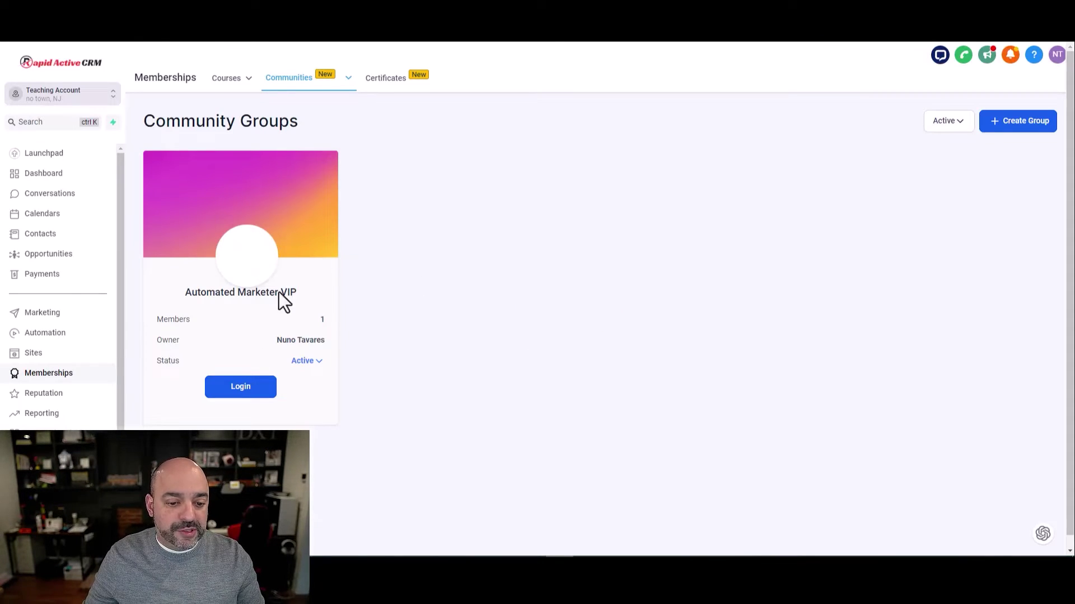
Open the group's community login, switch to Sign Up, and start entering the user's full name
click(251, 388)
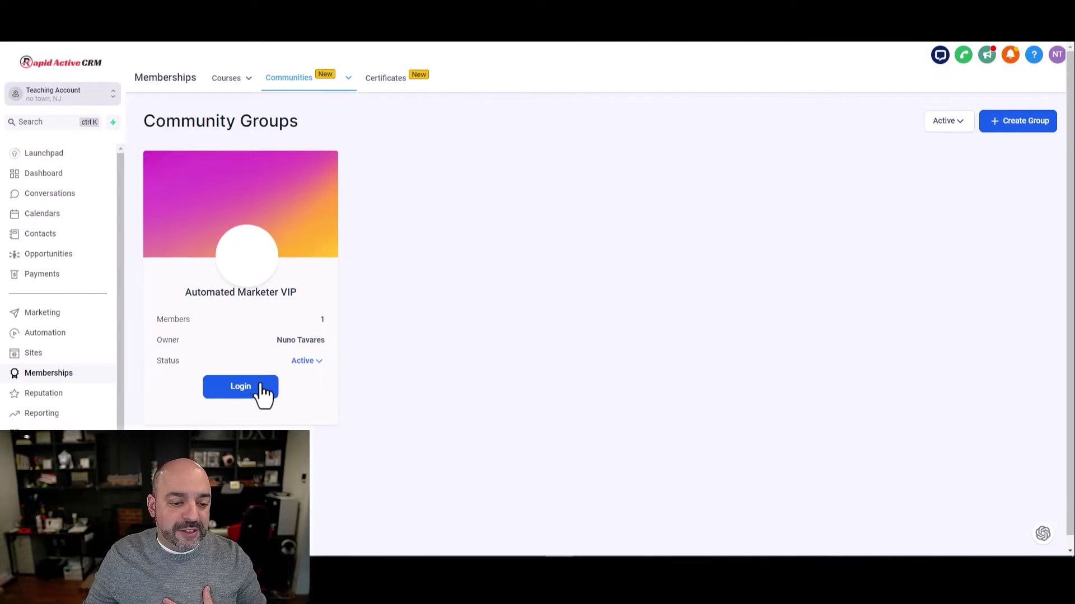
click(240, 387)
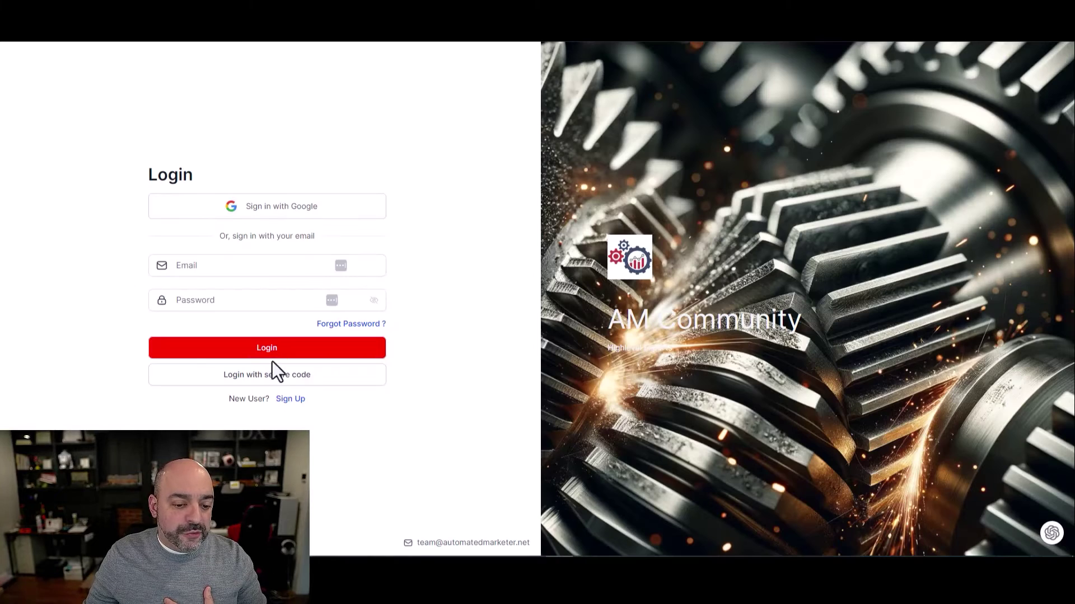
click(293, 400)
click(256, 264)
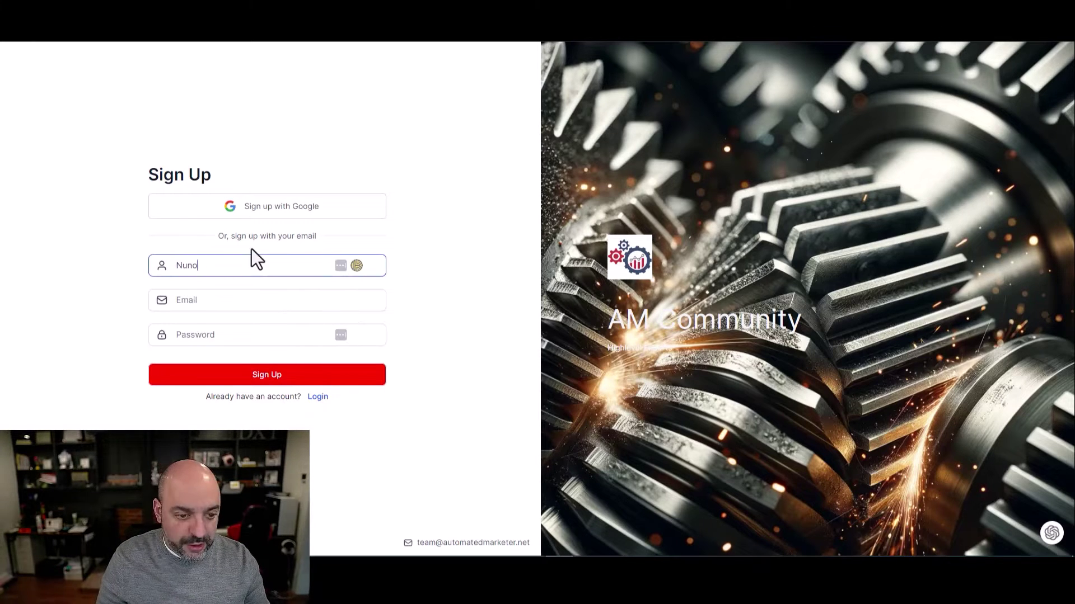
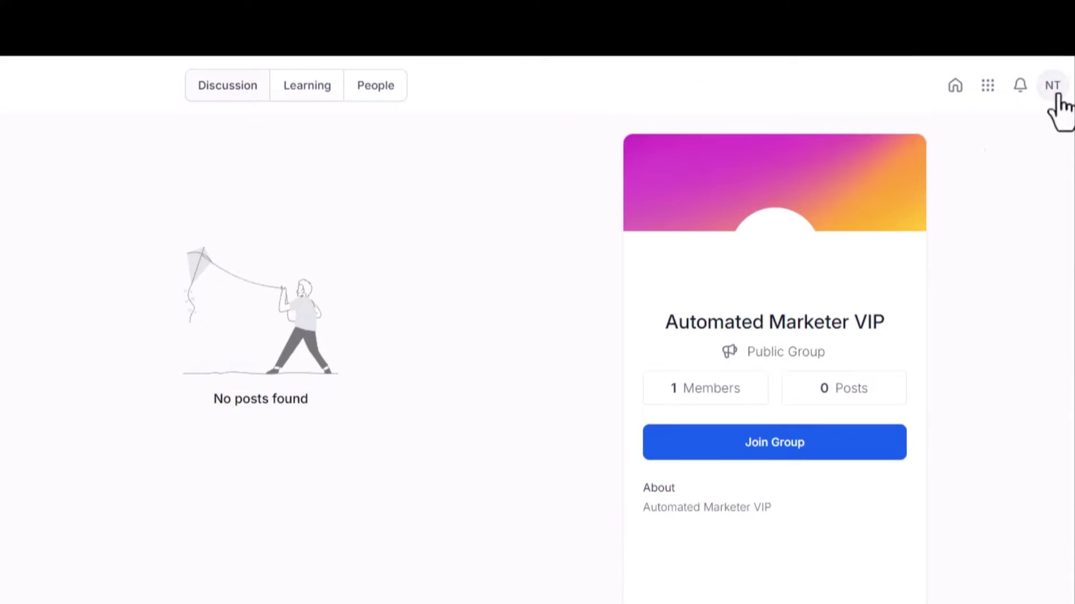
Open portal Account Settings from the avatar menu and view Profile, Account and Social Media sections
click(1051, 89)
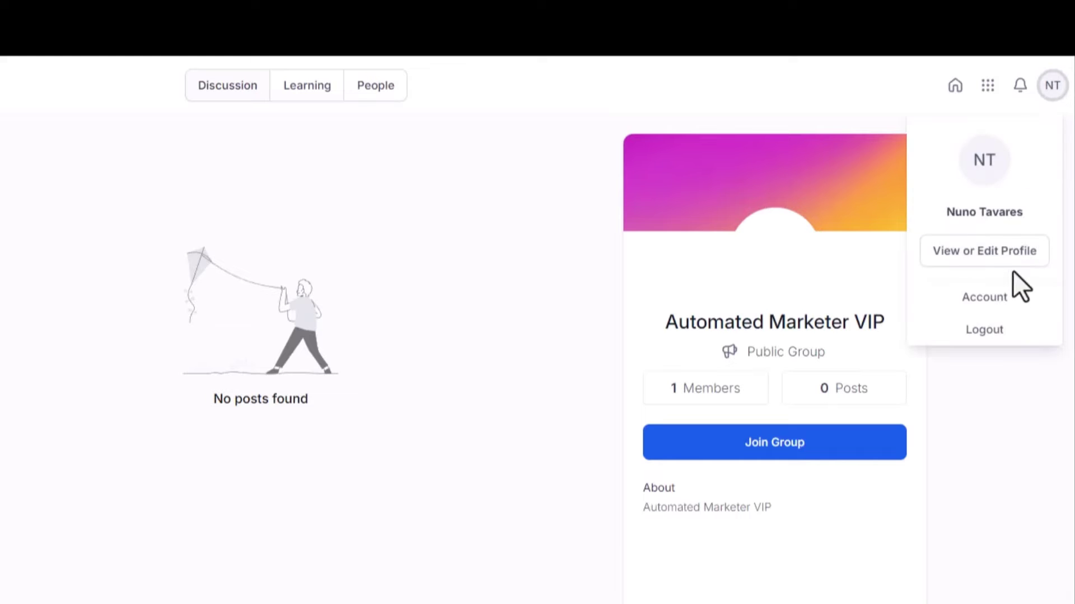
click(1008, 297)
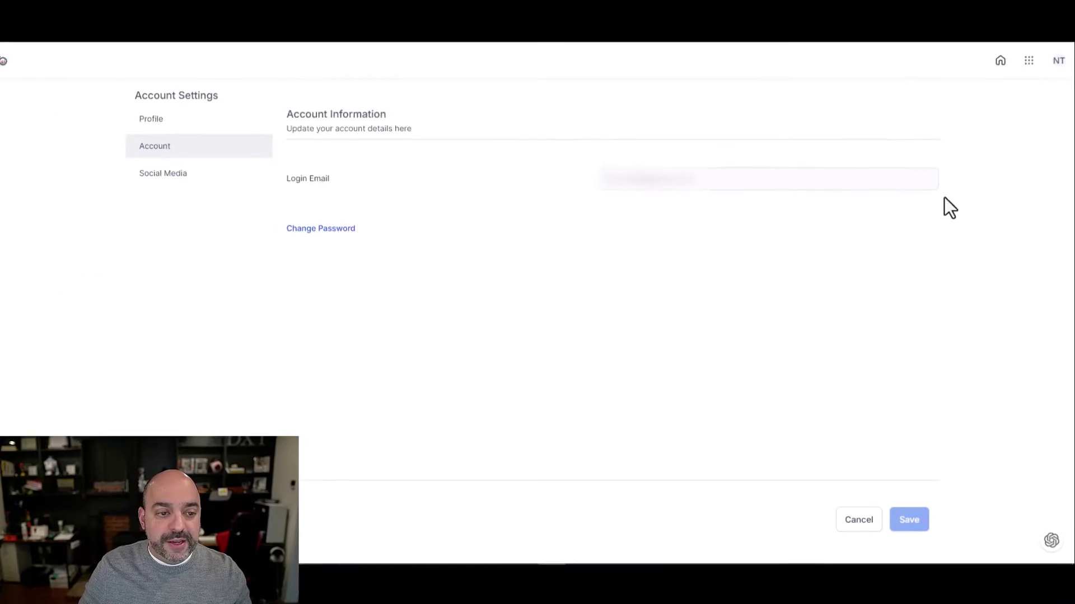
click(213, 127)
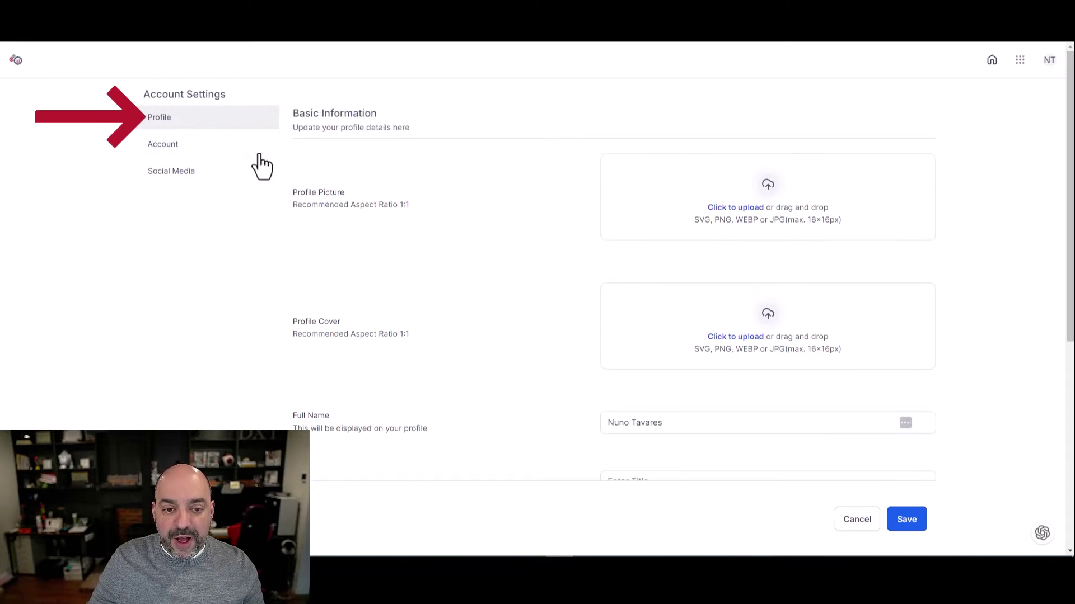
scroll(560, 252, down, 5)
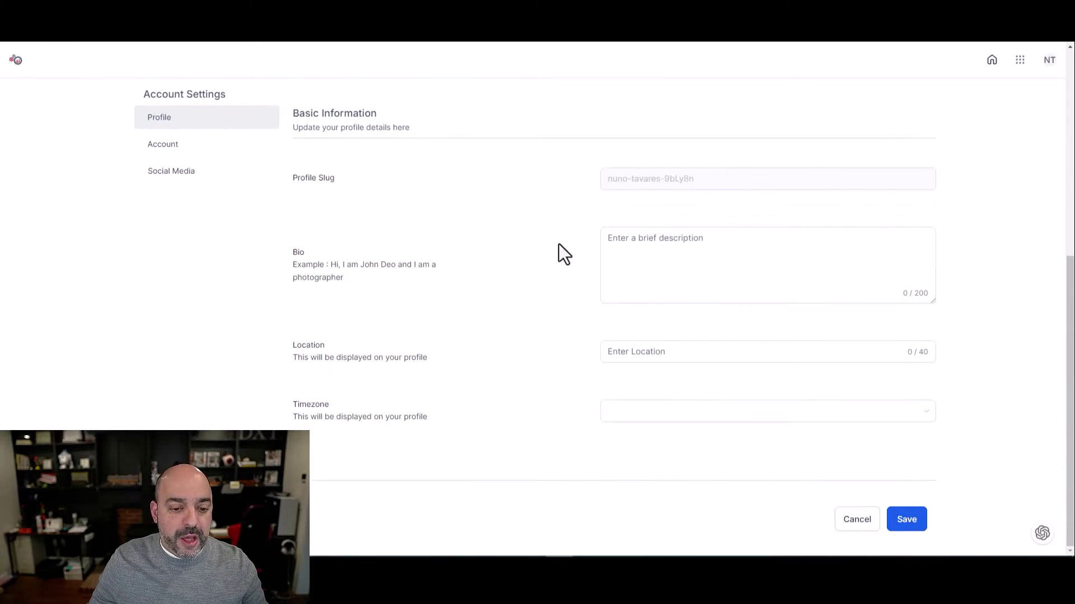
click(209, 149)
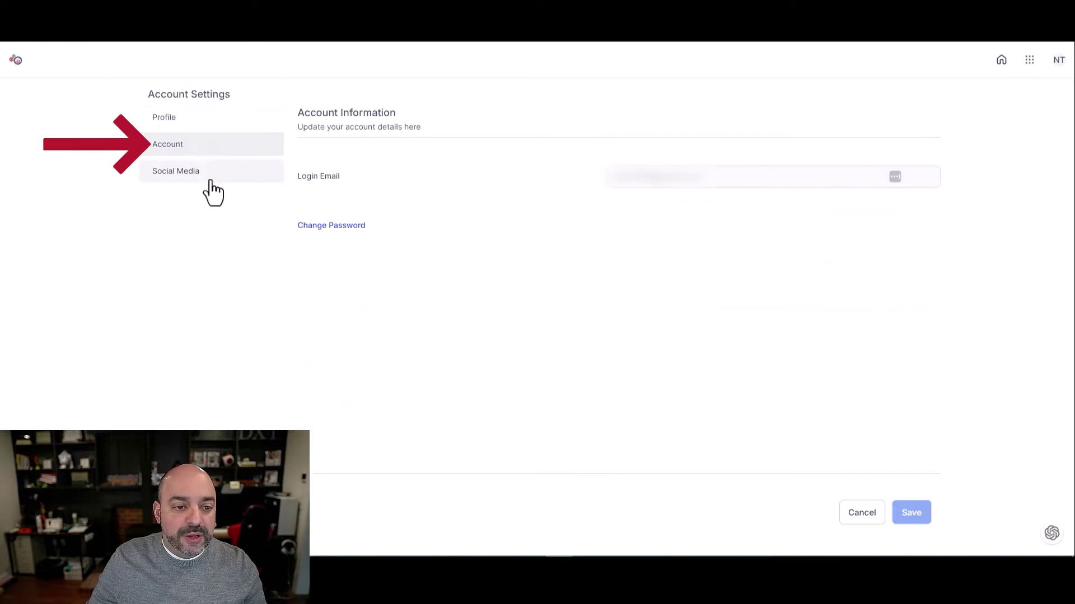
click(210, 173)
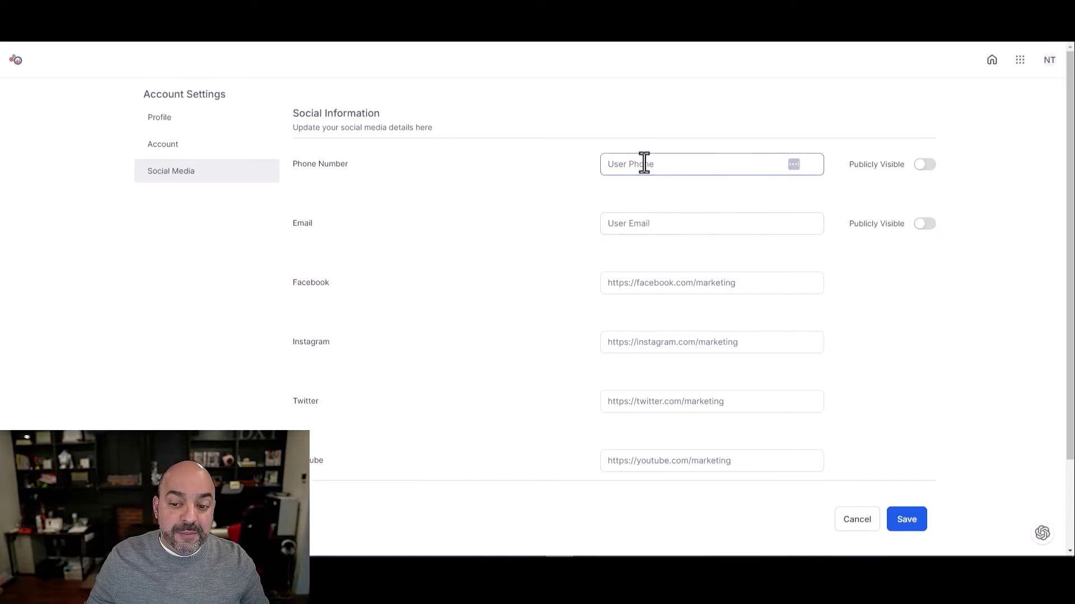
scroll(660, 226, down, 2)
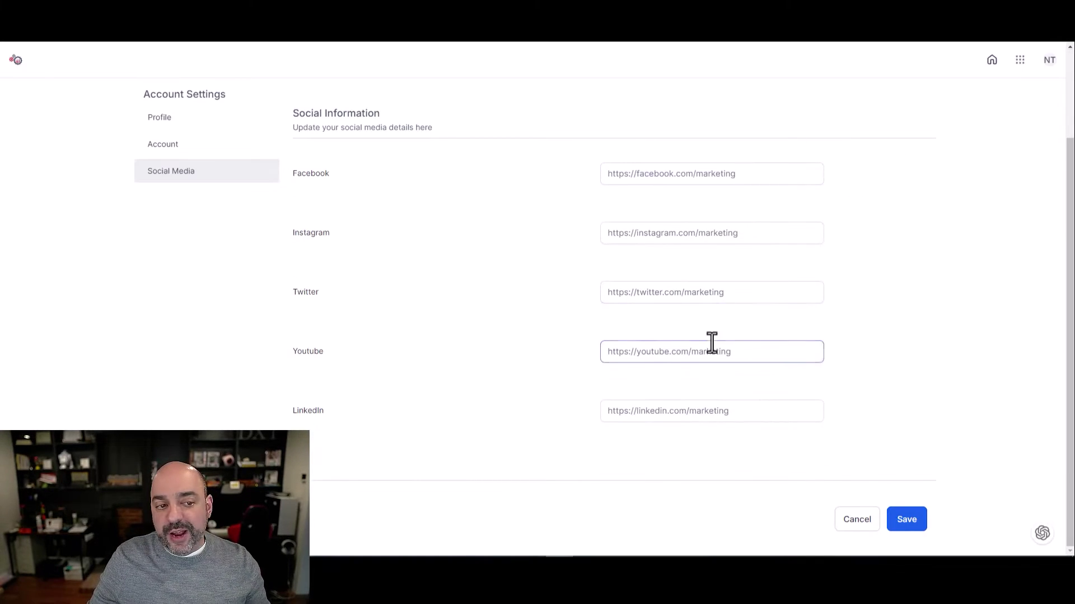
scroll(711, 344, up, 2)
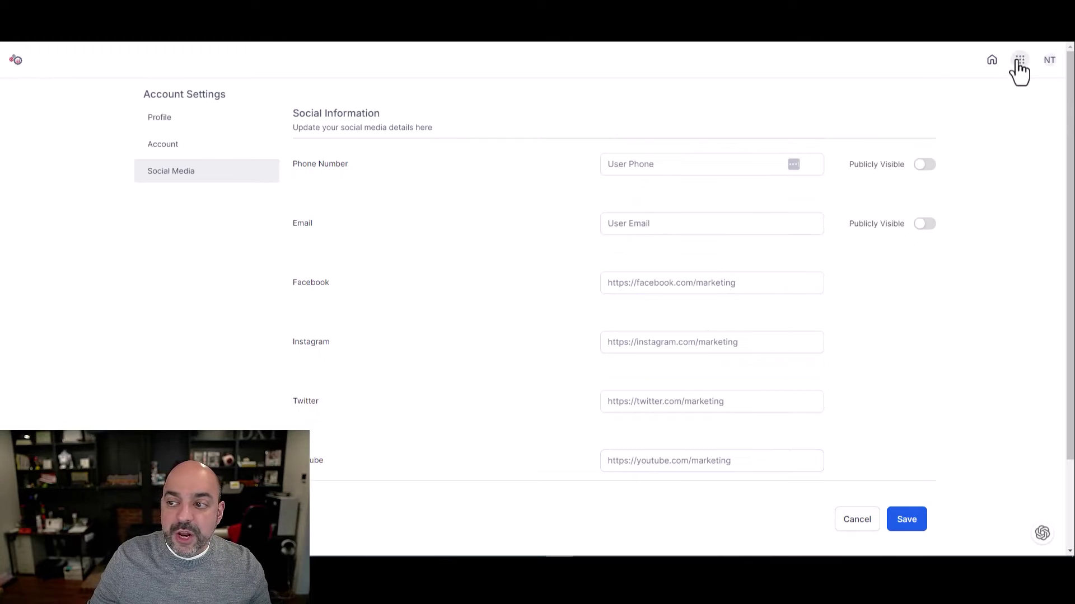
Browse the AM Community home page and open the course library from the Take course card
click(991, 61)
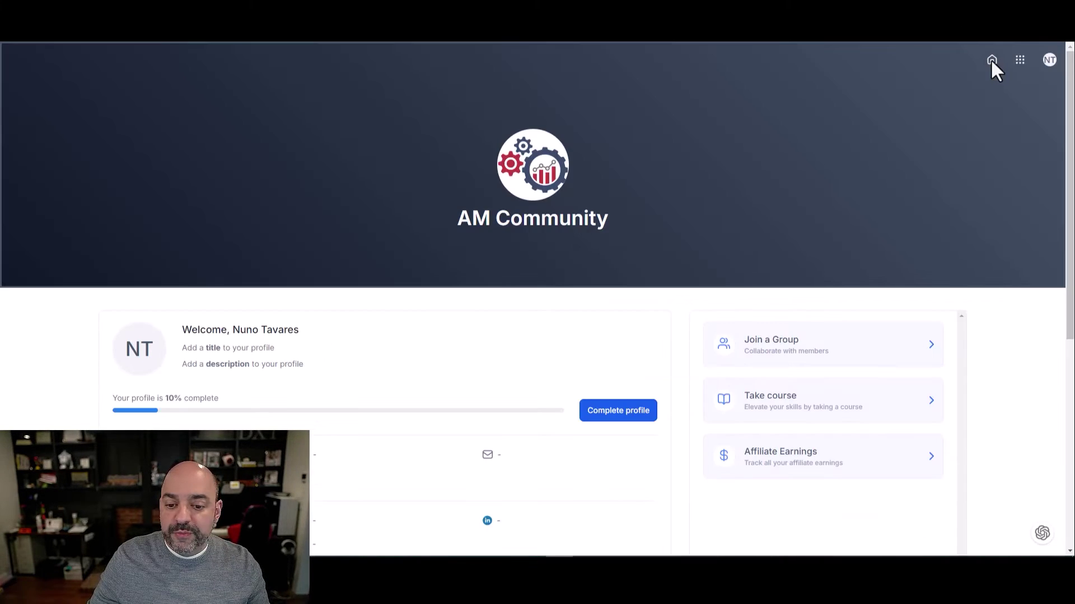
scroll(523, 178, down, 4)
scroll(666, 281, up, 2)
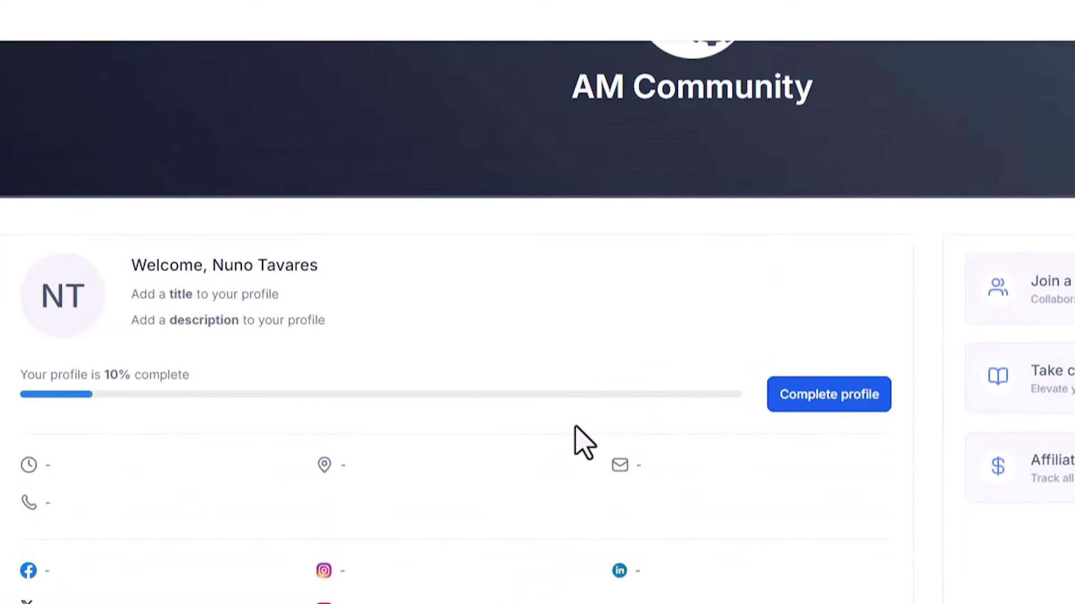
scroll(460, 332, down, 2)
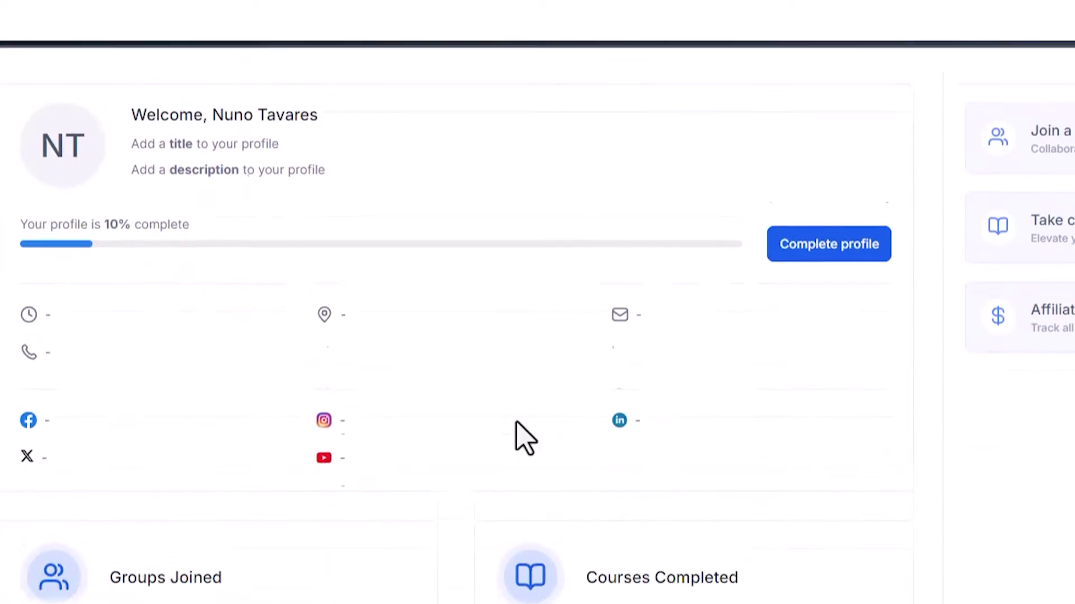
scroll(343, 448, down, 4)
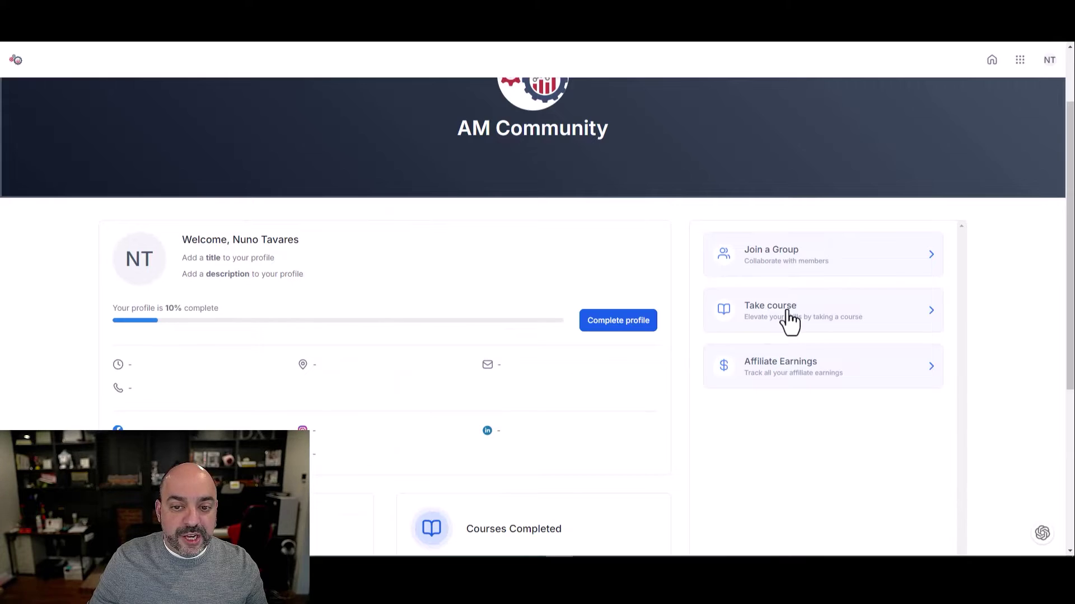
click(788, 314)
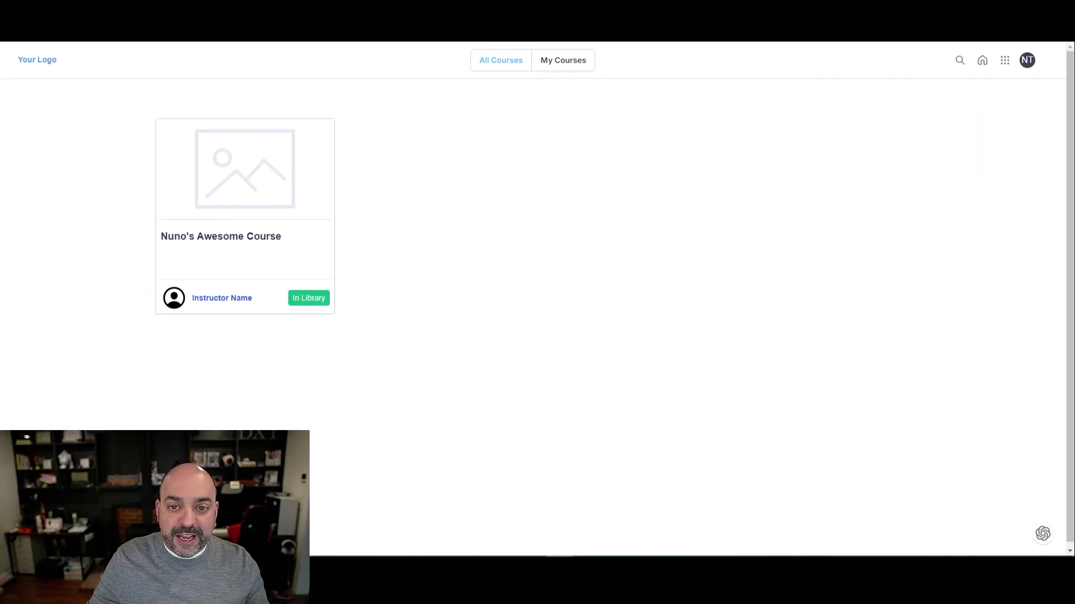
Visit Courses, then Affiliates' Leads/Customers and Dashboard tabs, and return to the portal home
click(1003, 61)
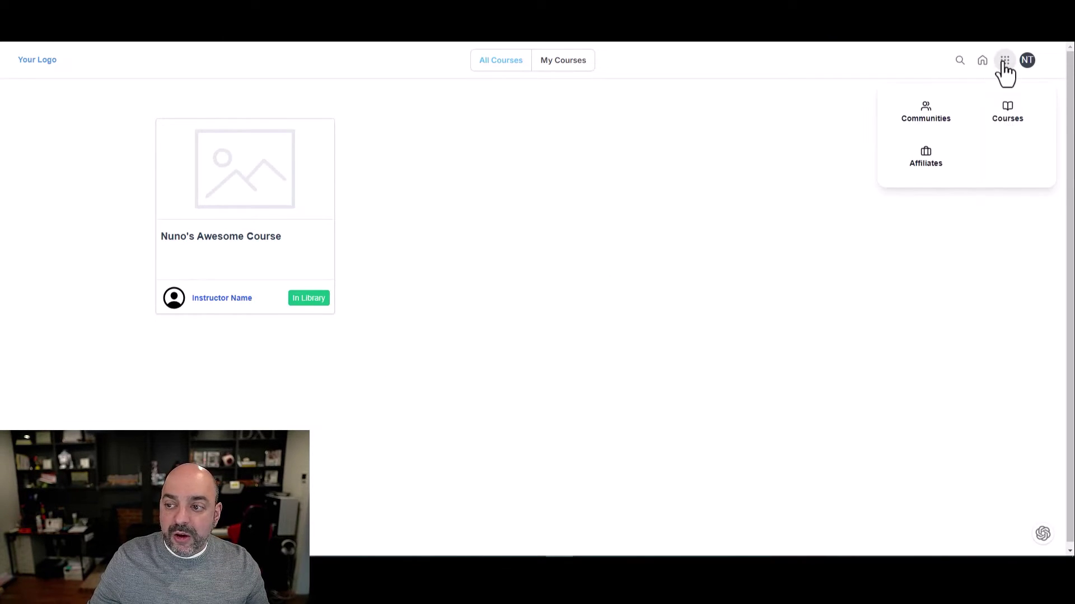
click(1016, 118)
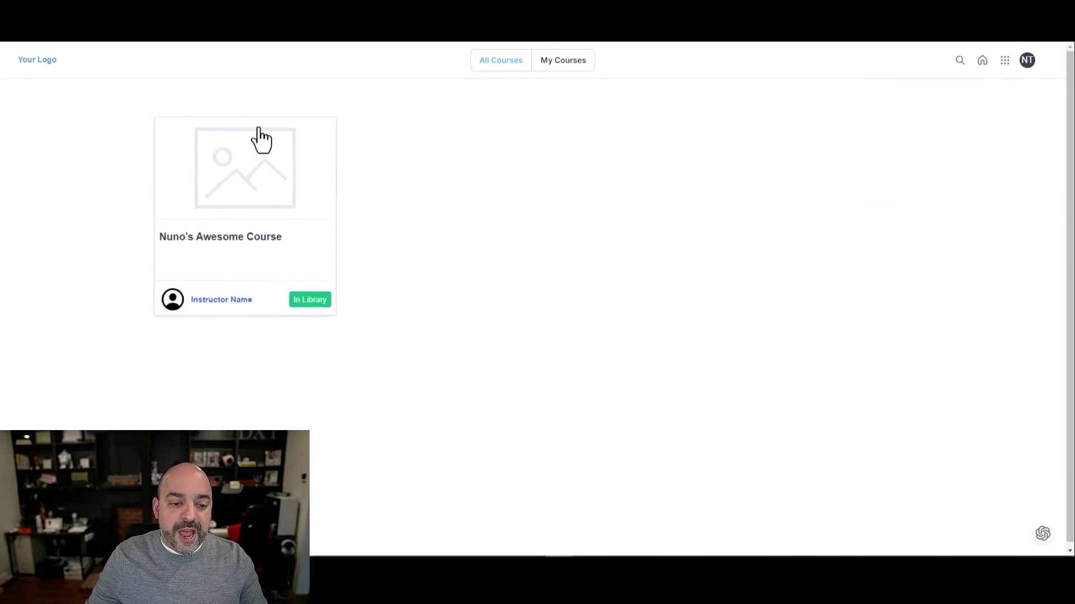
click(980, 63)
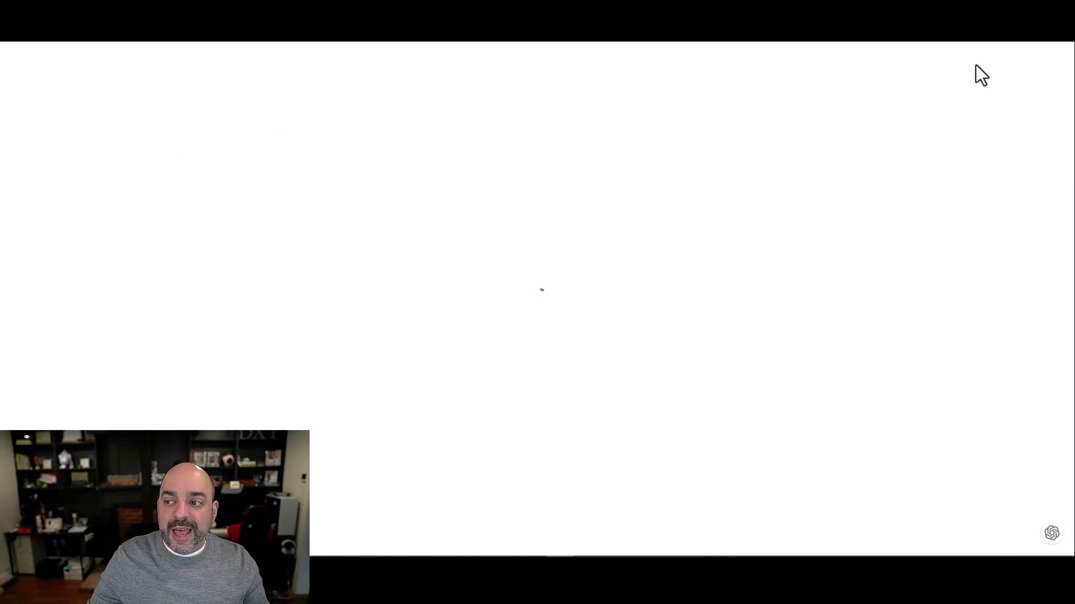
click(1019, 63)
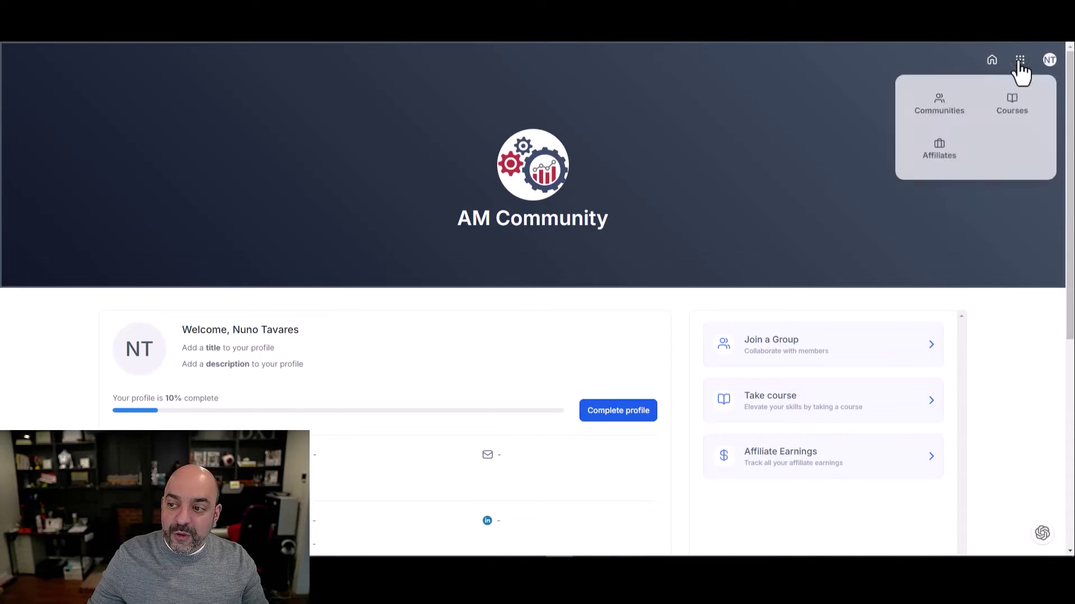
click(940, 158)
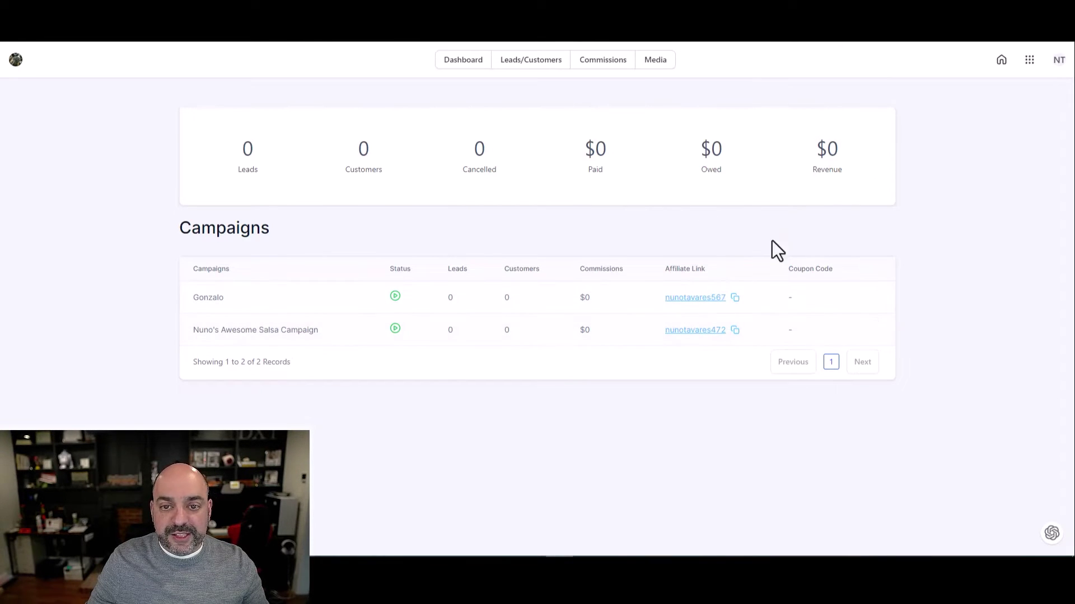
click(531, 63)
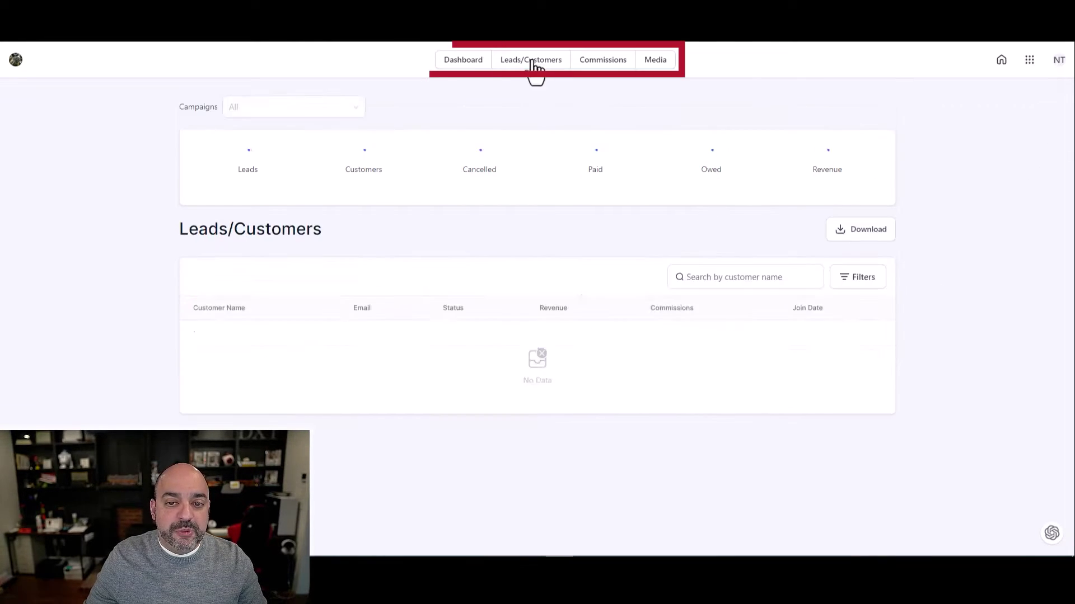
click(477, 62)
click(998, 60)
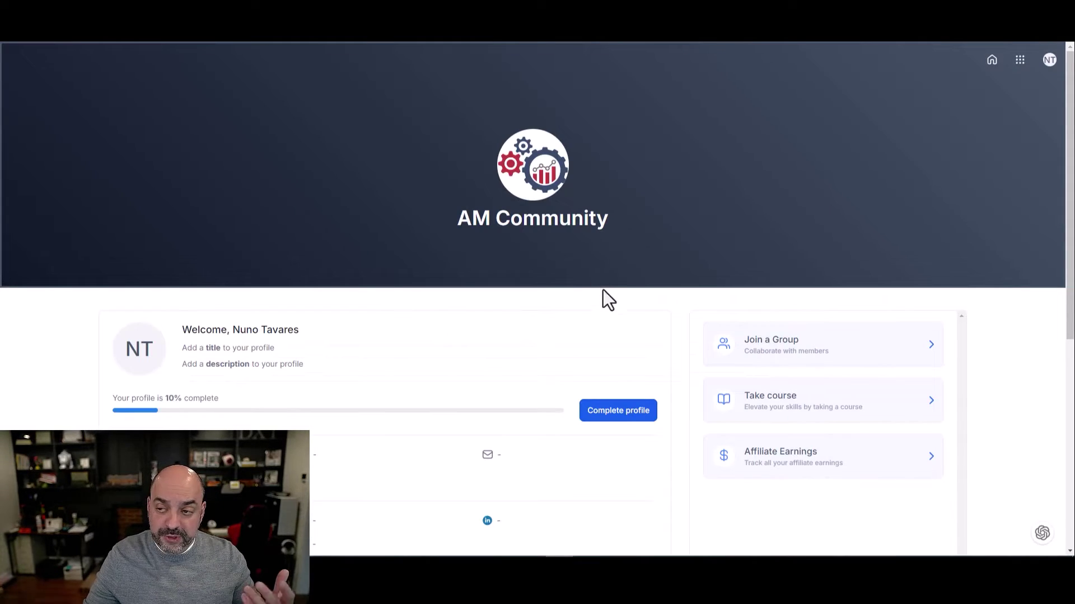
Open the Automated Marketer VIP group from the portal and join it, bringing it to 2 members
scroll(618, 259, down, 3)
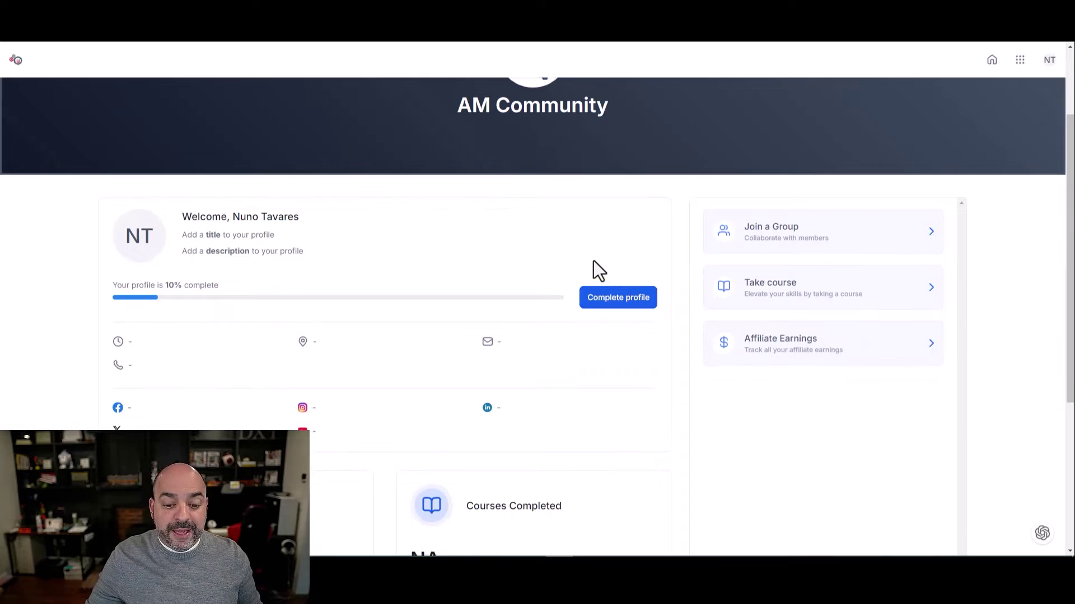
scroll(510, 274, up, 2)
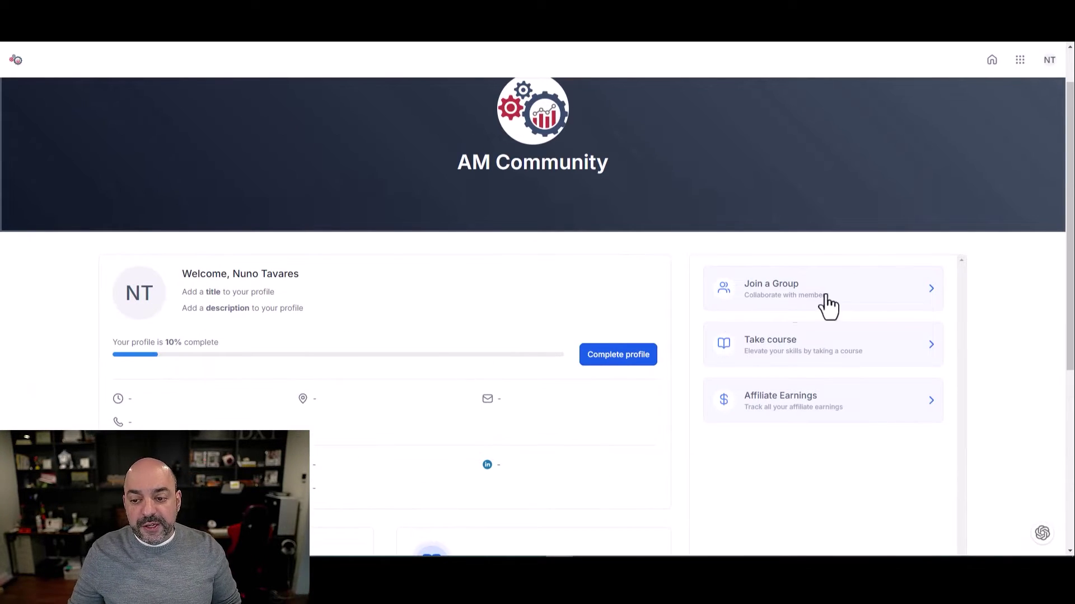
click(846, 291)
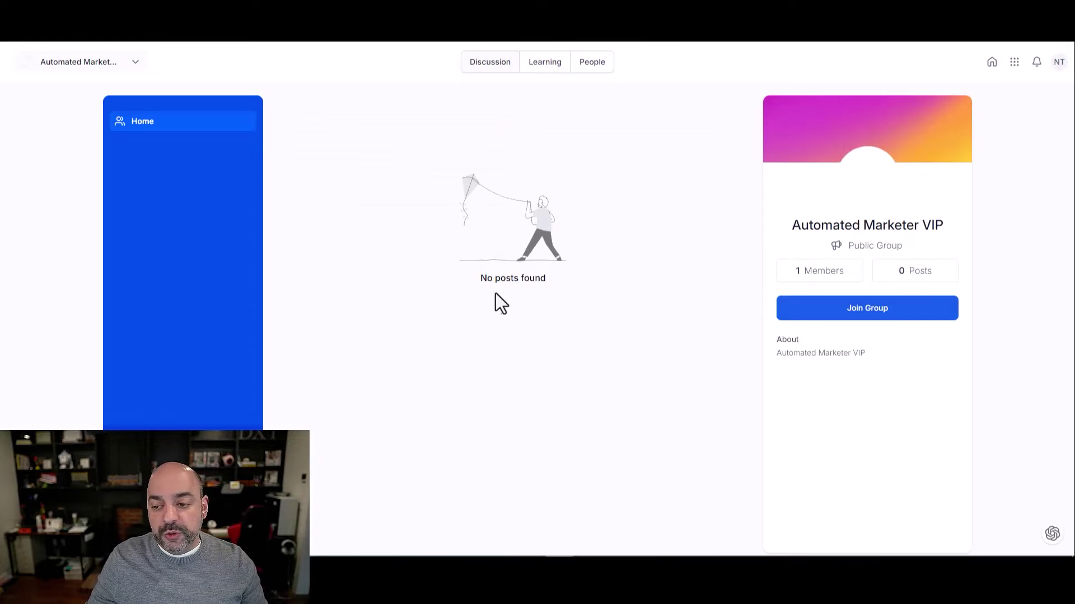
click(864, 313)
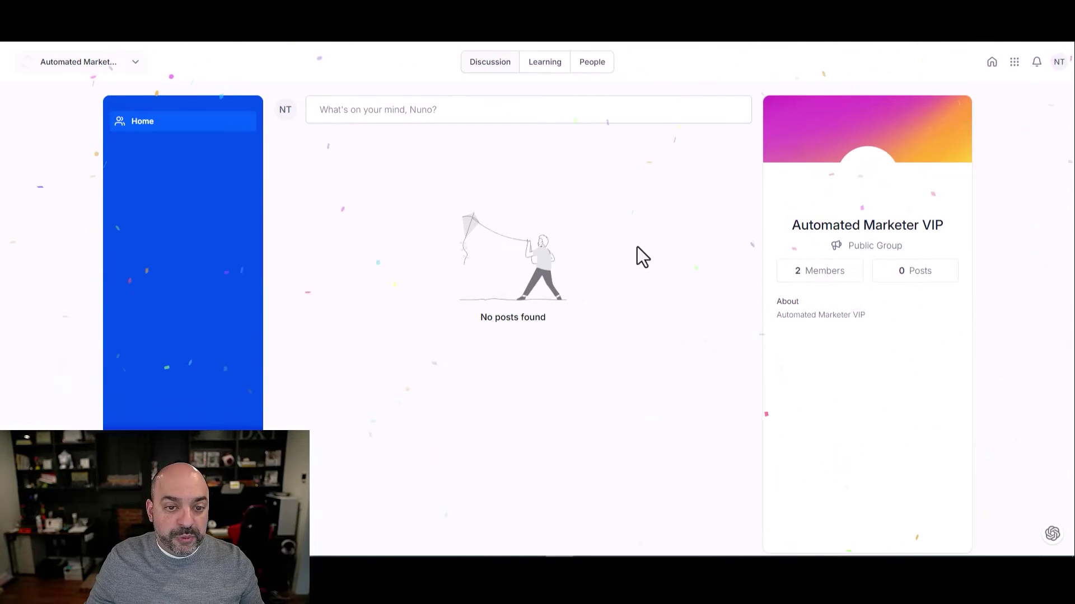
right_click(162, 154)
key(Escape)
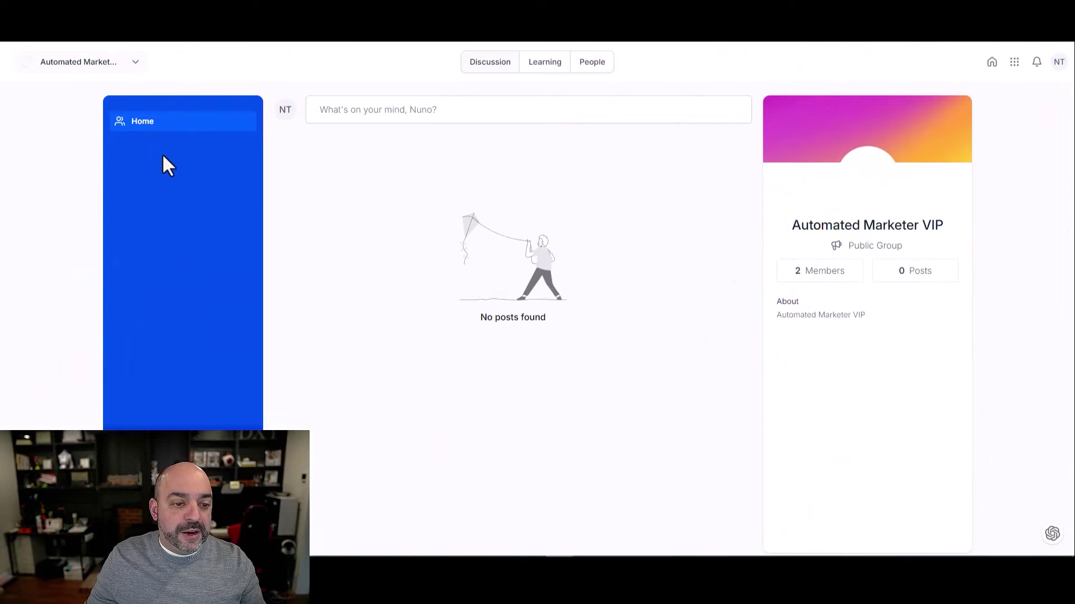
drag(821, 225, 650, 196)
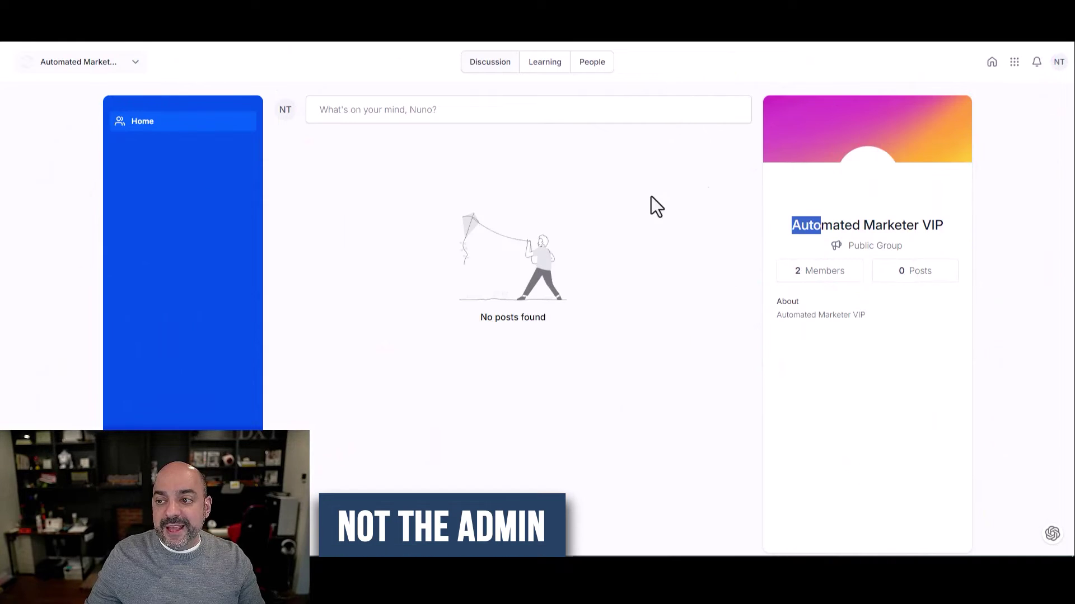
drag(913, 249, 720, 270)
click(593, 311)
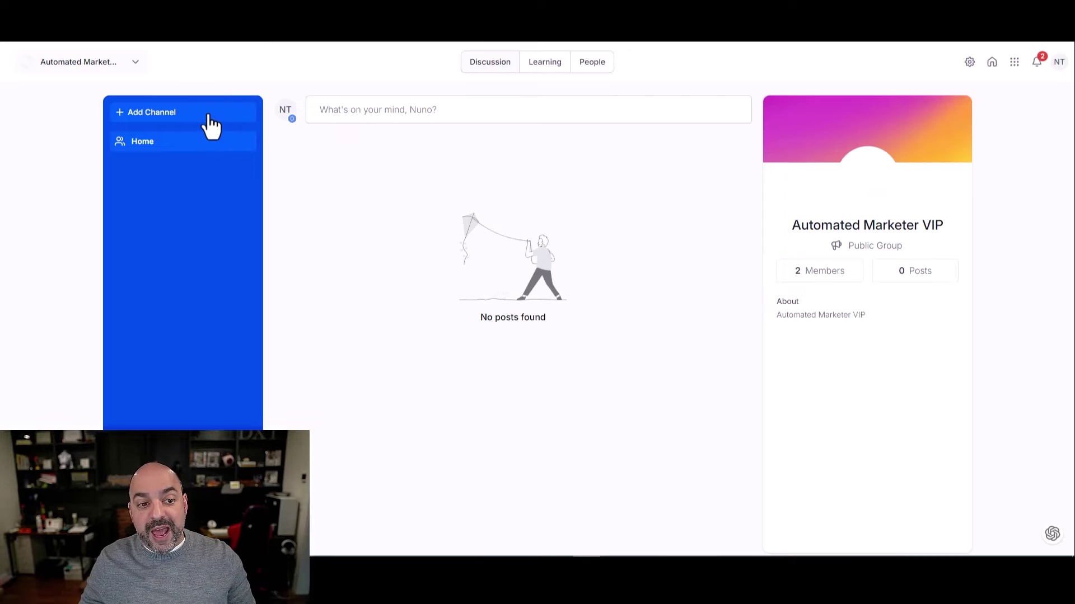
Add a 'Course Discussion' channel with a trophy icon
click(208, 115)
click(523, 259)
text(Cours)
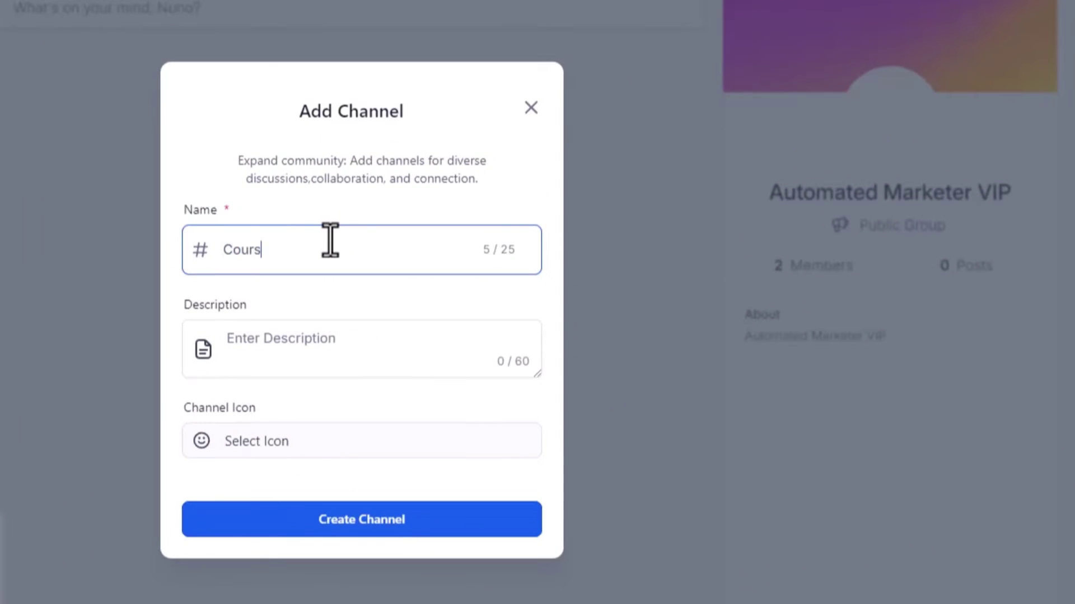
text(e Discussion)
click(283, 440)
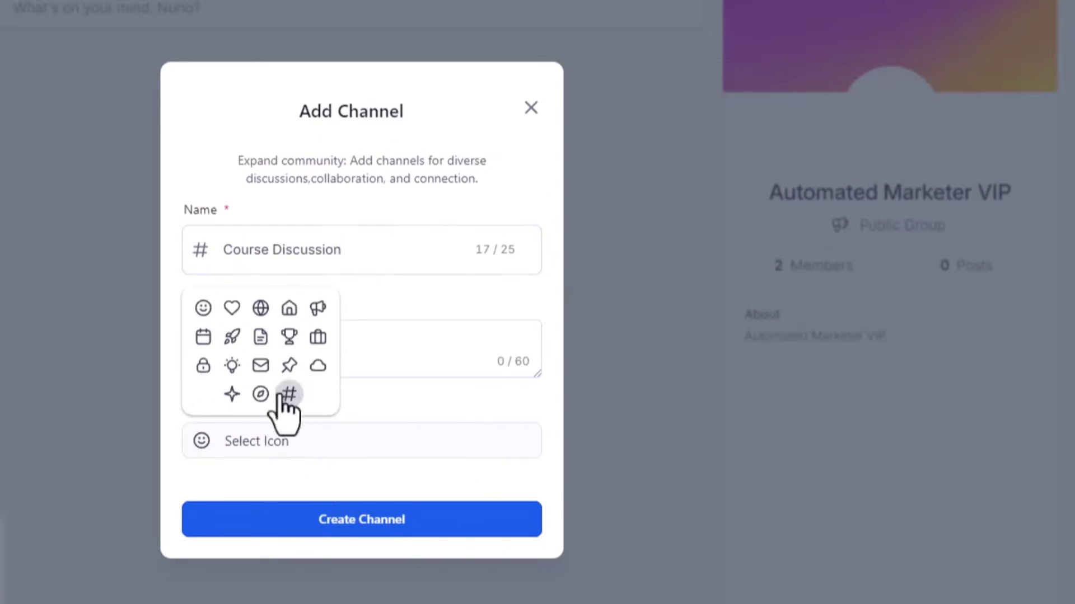
click(262, 342)
click(275, 442)
click(289, 336)
click(470, 519)
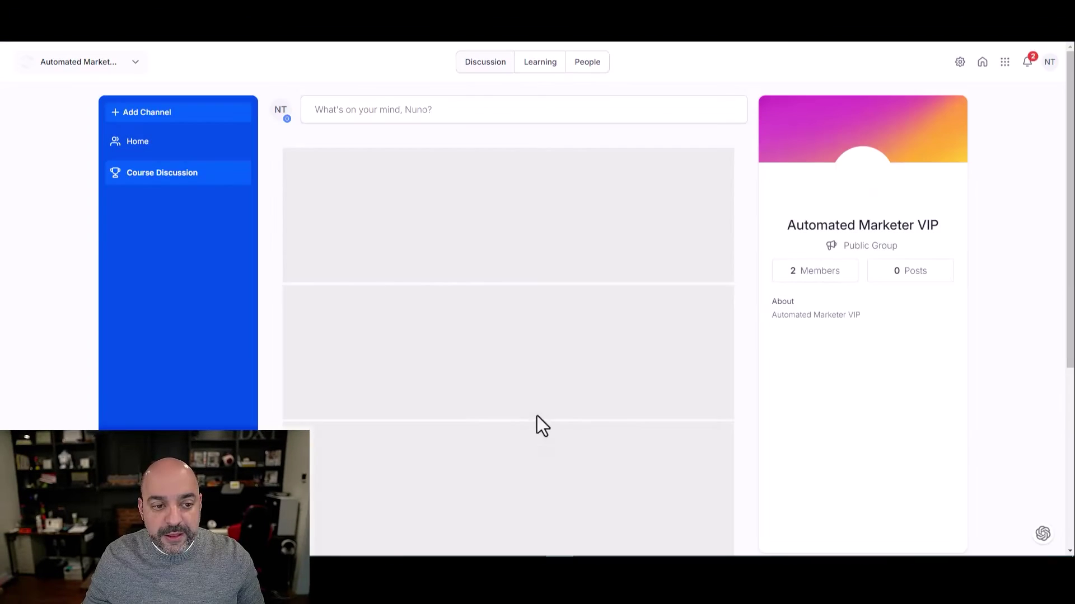
Add a 'New Member Welcome' channel, reusing its name as description, with a lightbulb icon
click(188, 111)
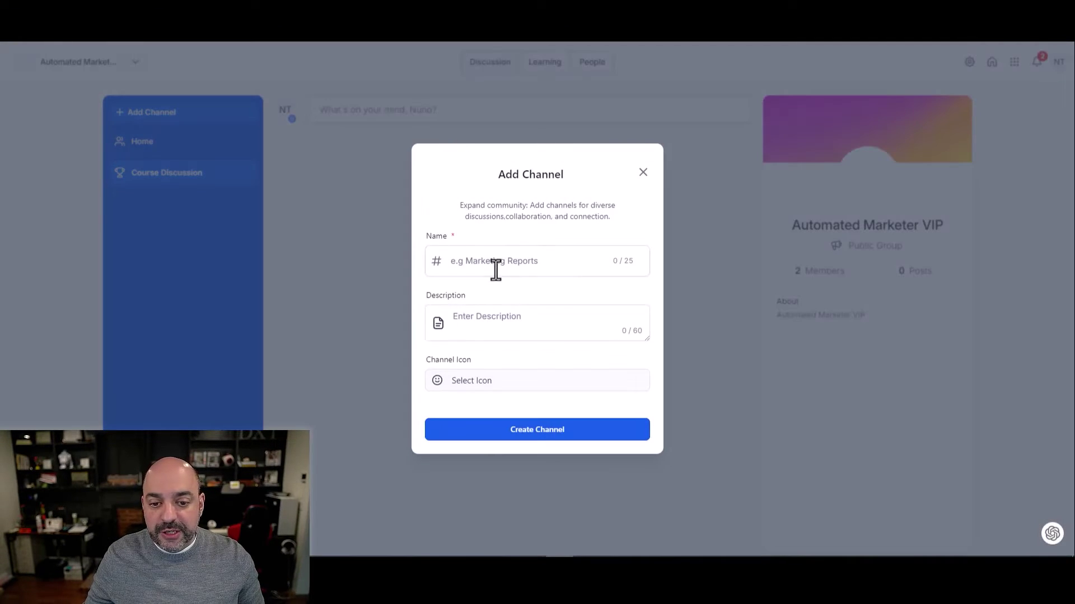
click(496, 268)
text(New Member Welc)
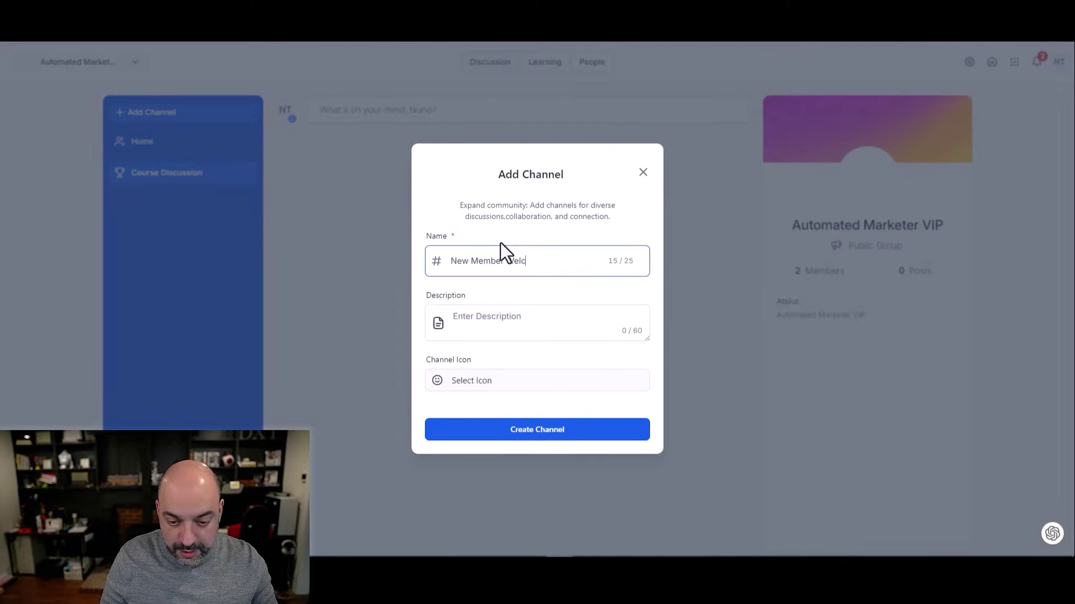
text(ome)
drag(576, 270, 436, 256)
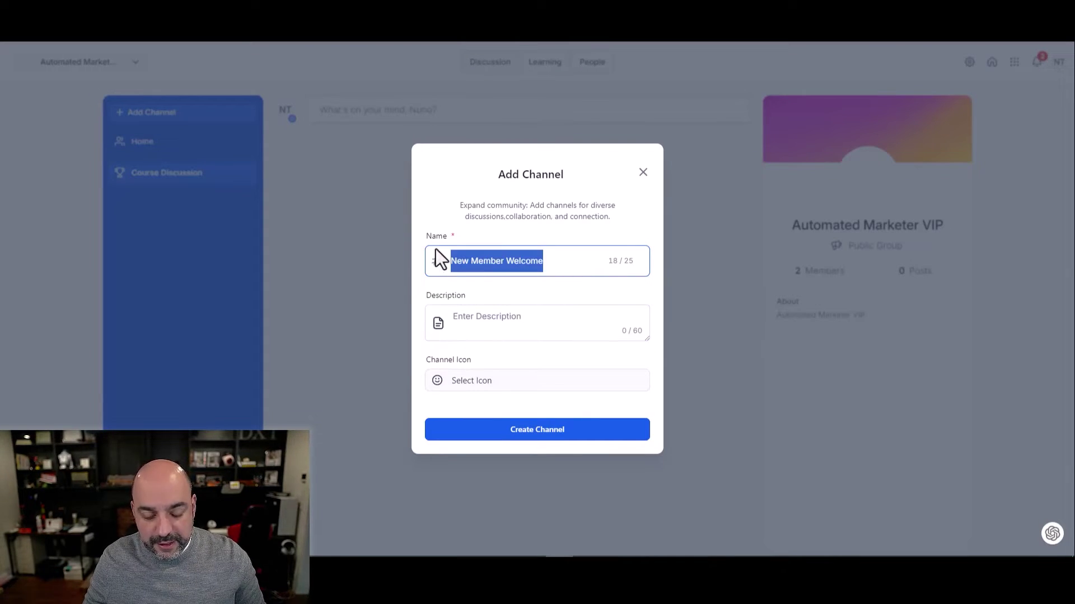
key(ctrl+c)
click(504, 325)
key(ctrl+v)
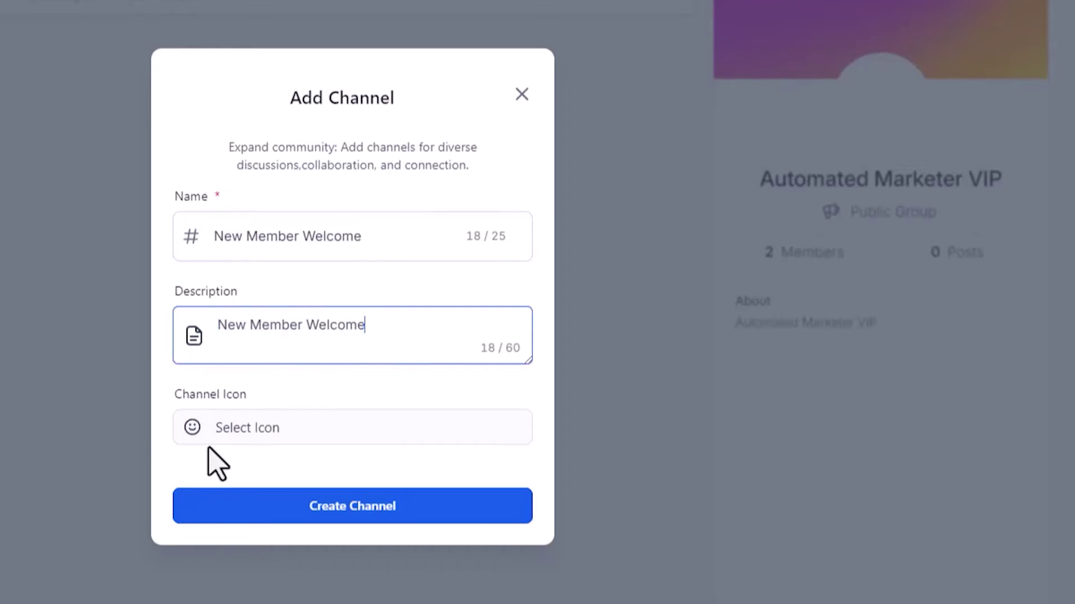
click(196, 430)
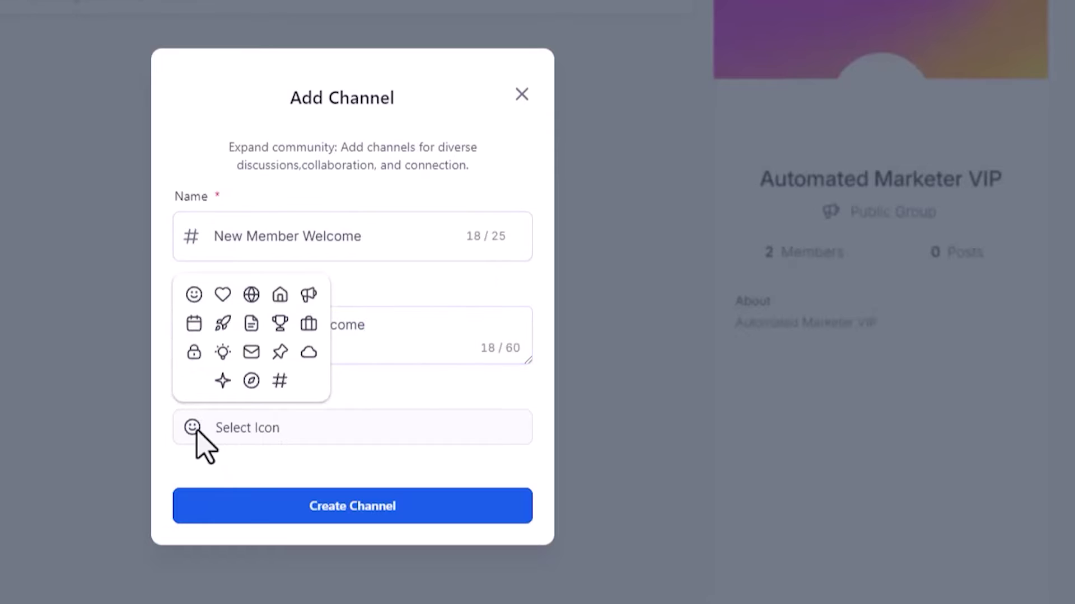
click(223, 352)
click(417, 509)
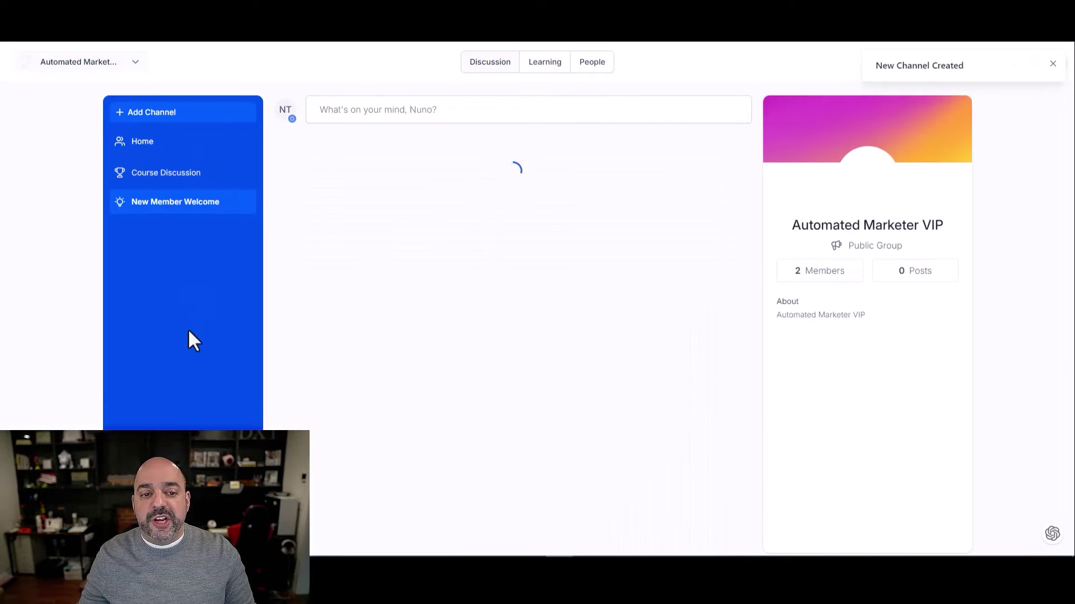
click(188, 149)
Start a new post titled 'Welcome Everyone' and attach the video Hey gen Fake.mp4
click(461, 112)
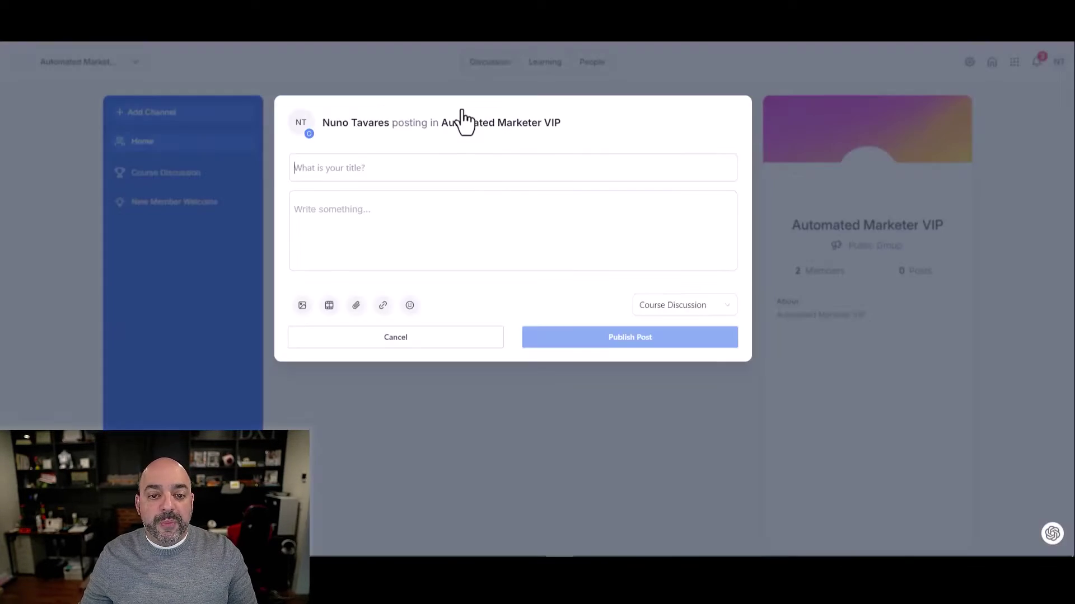
text(Welcome E)
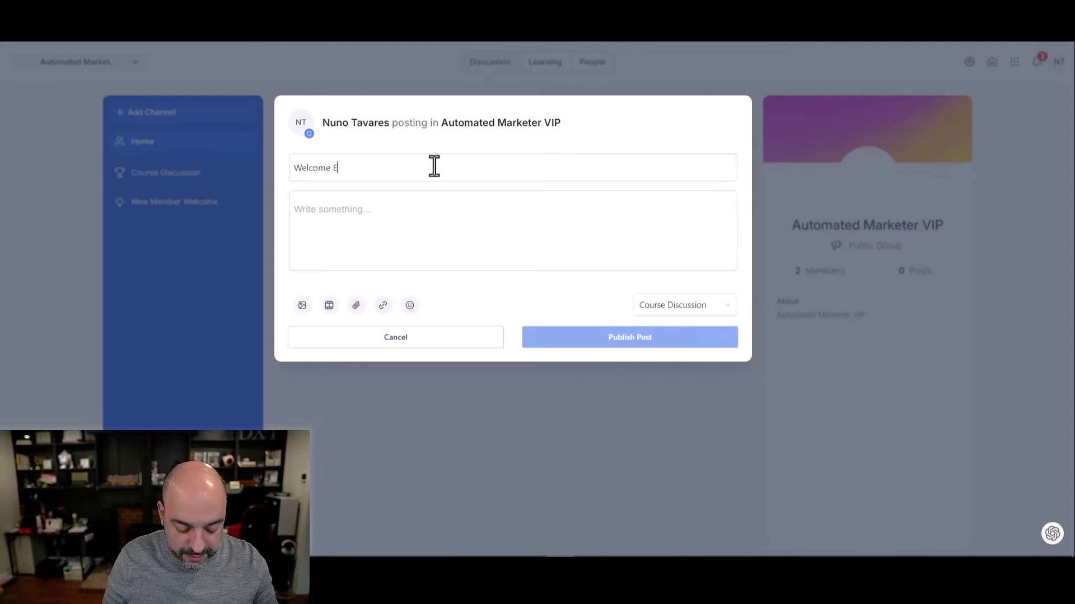
text(veryone)
click(330, 305)
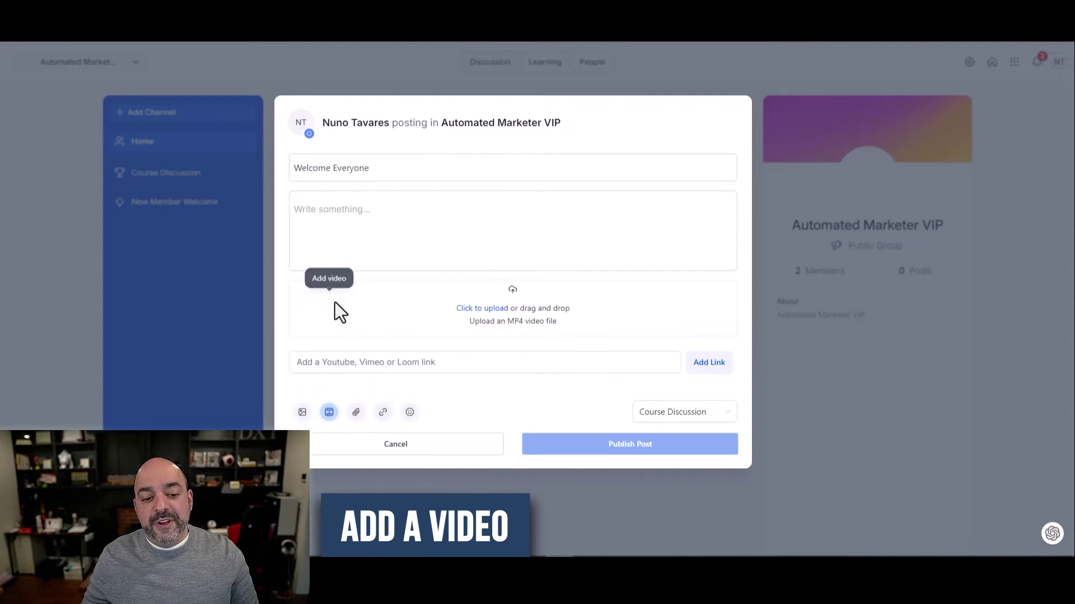
click(492, 309)
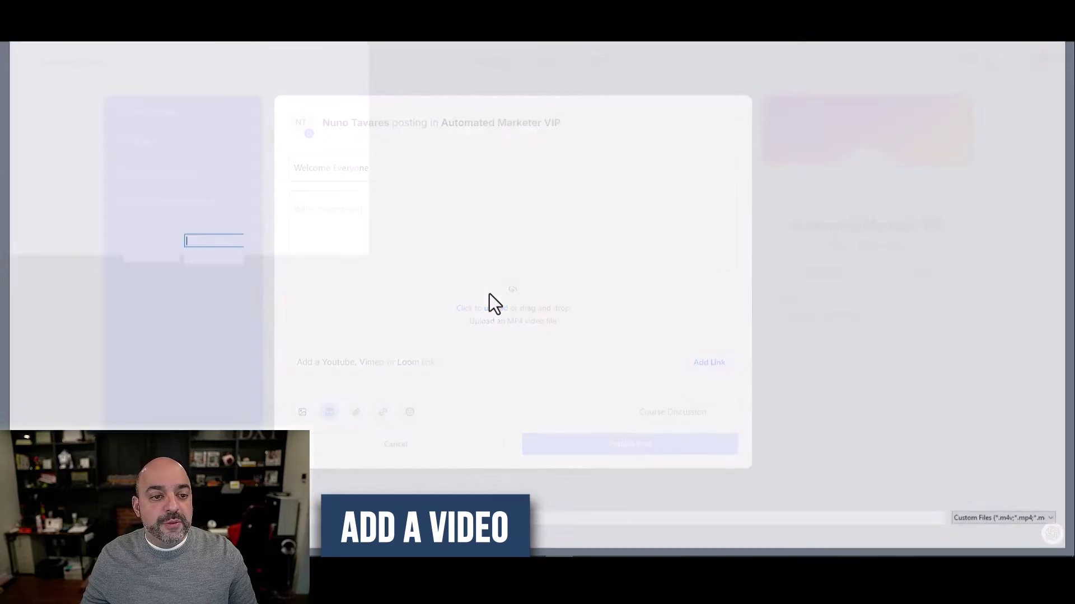
double_click(124, 72)
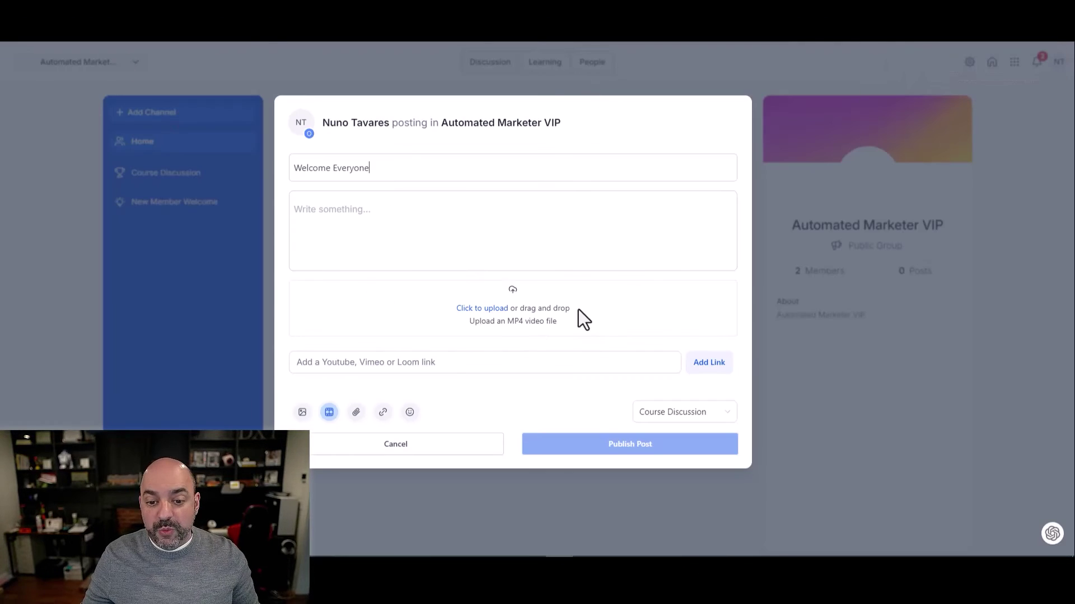
click(500, 299)
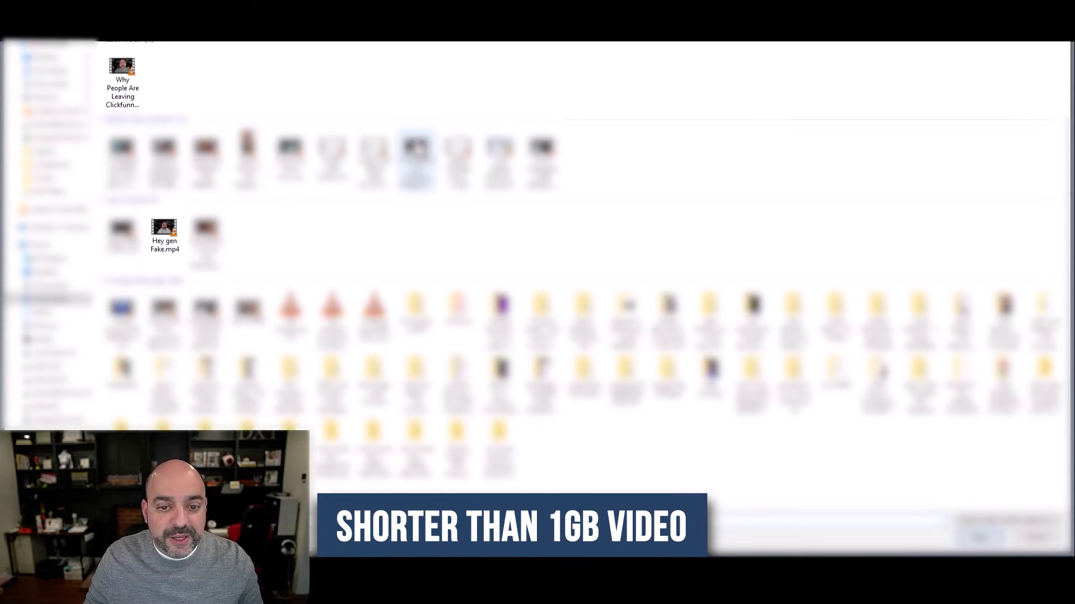
click(167, 230)
double_click(167, 230)
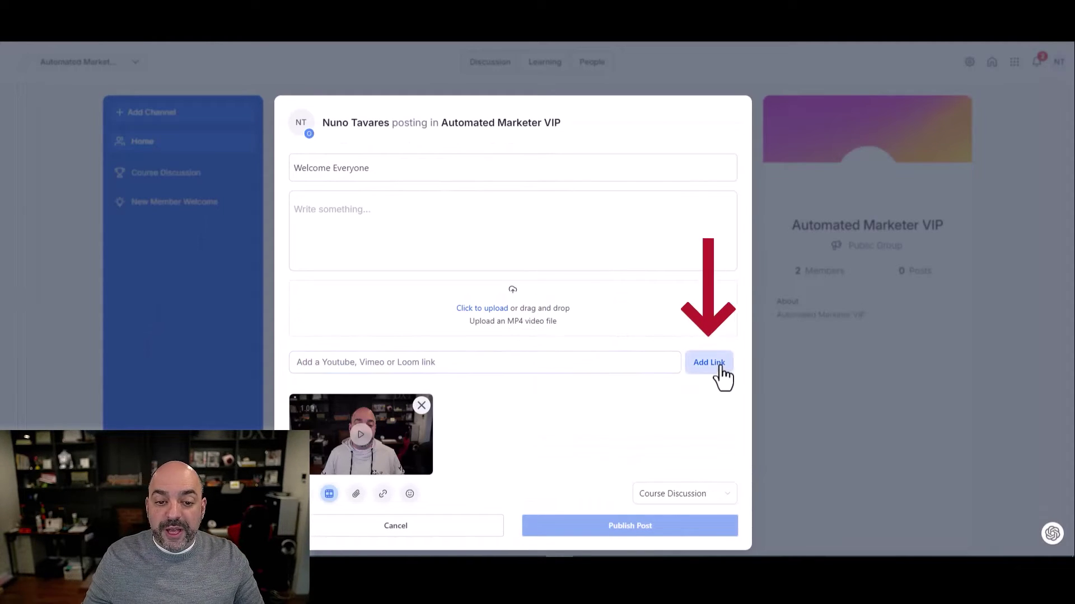
click(465, 361)
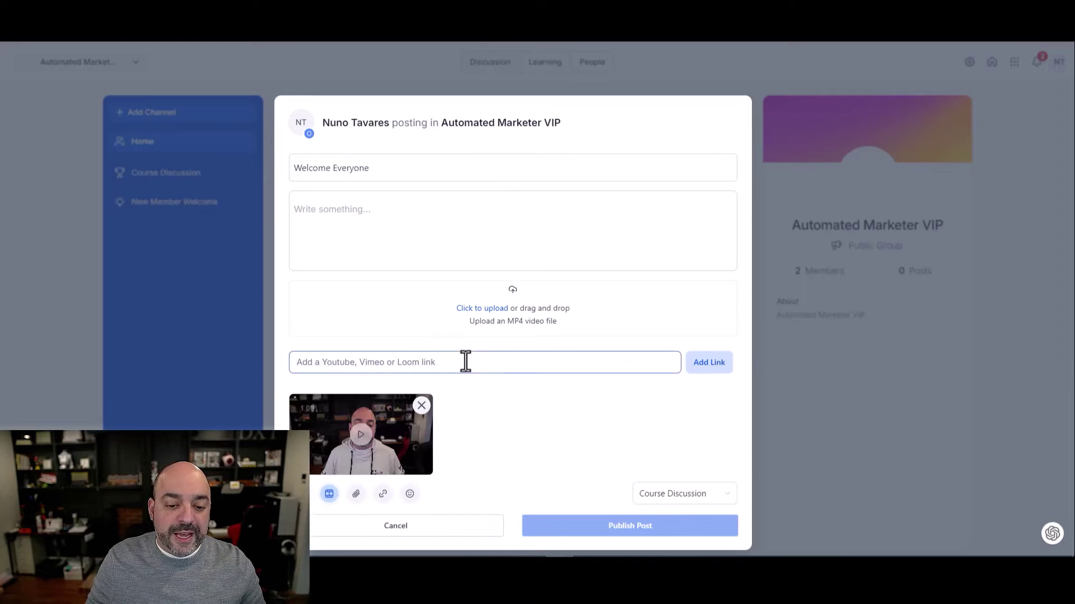
Write the body text 'check this video', fix the typo, and publish the post
click(379, 209)
text(chjeck t)
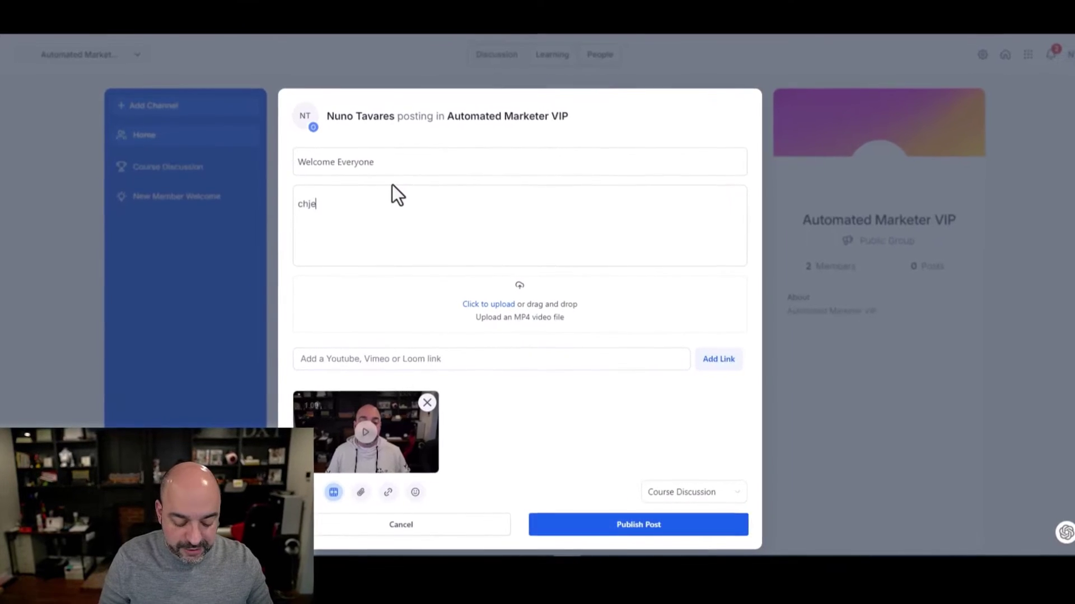
text(his video)
click(311, 201)
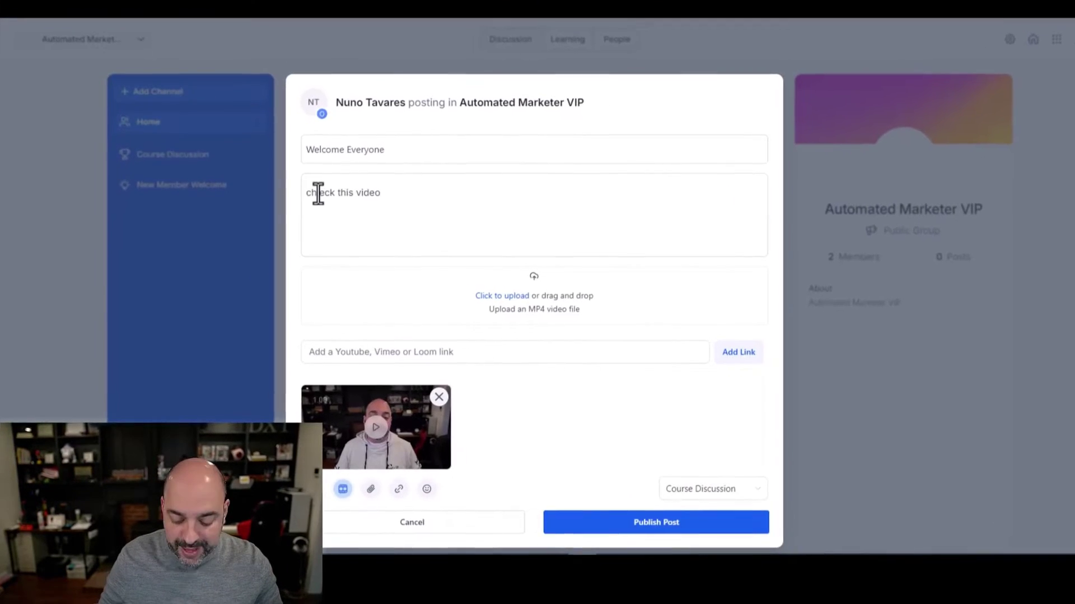
key(BackSpace)
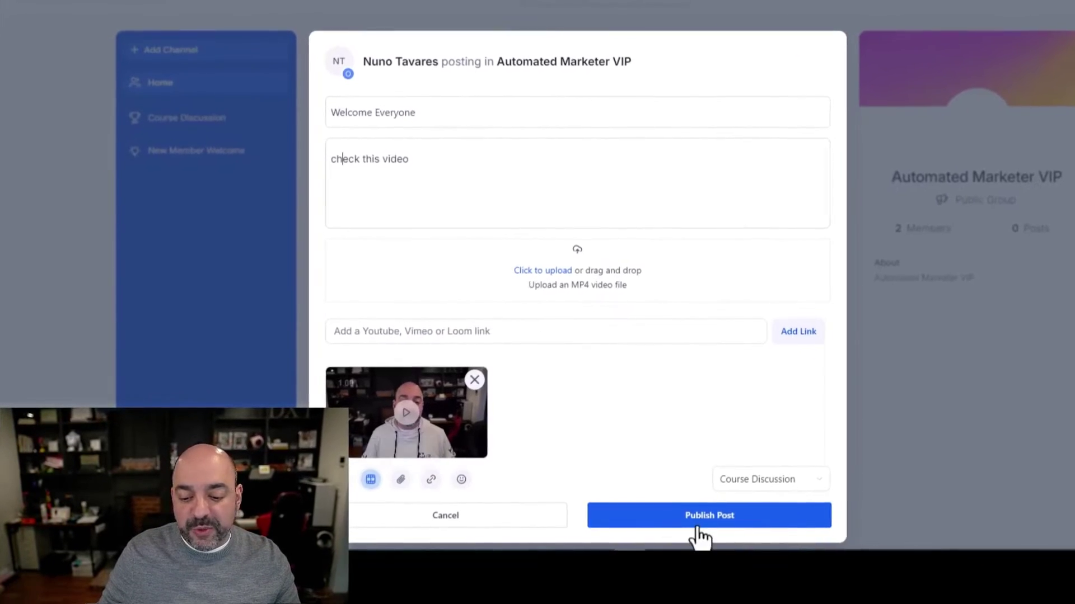
click(683, 516)
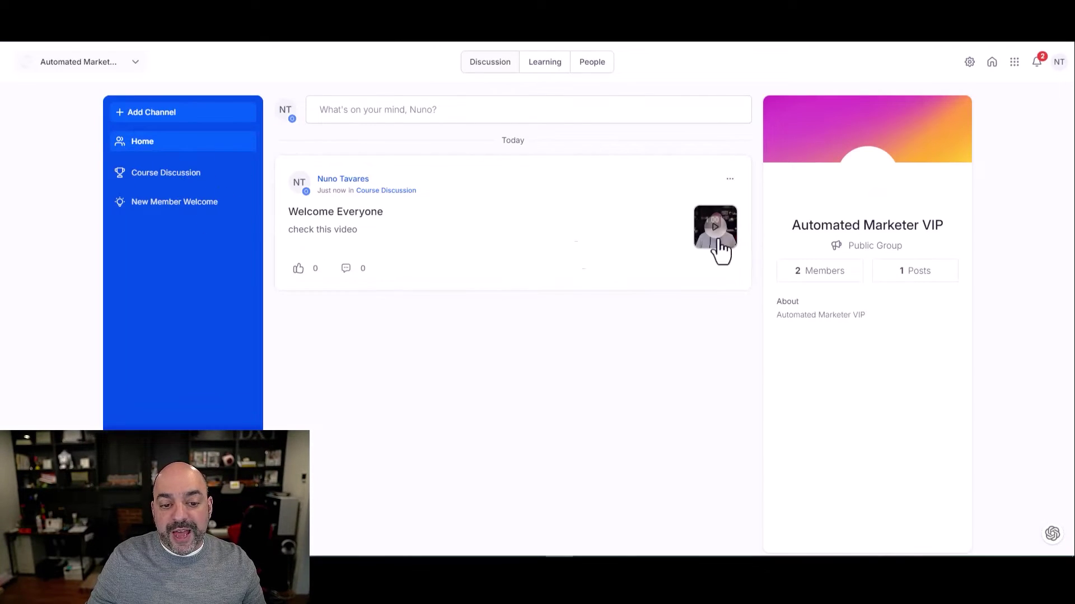
Like the Welcome Everyone post and add a comment mentioning a group member: 'check this out'
click(298, 269)
click(342, 272)
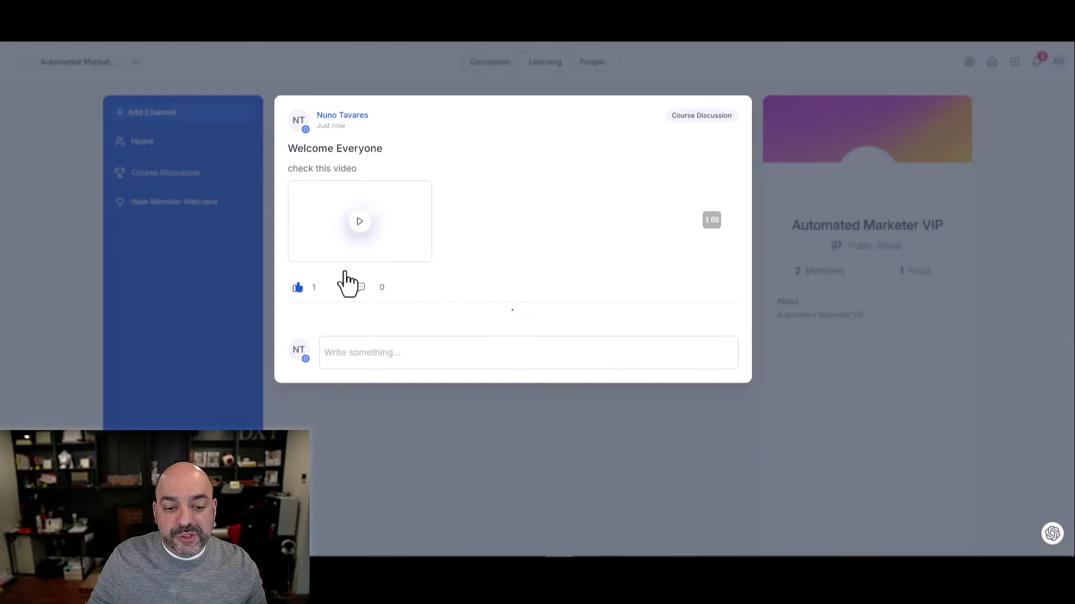
text(@)
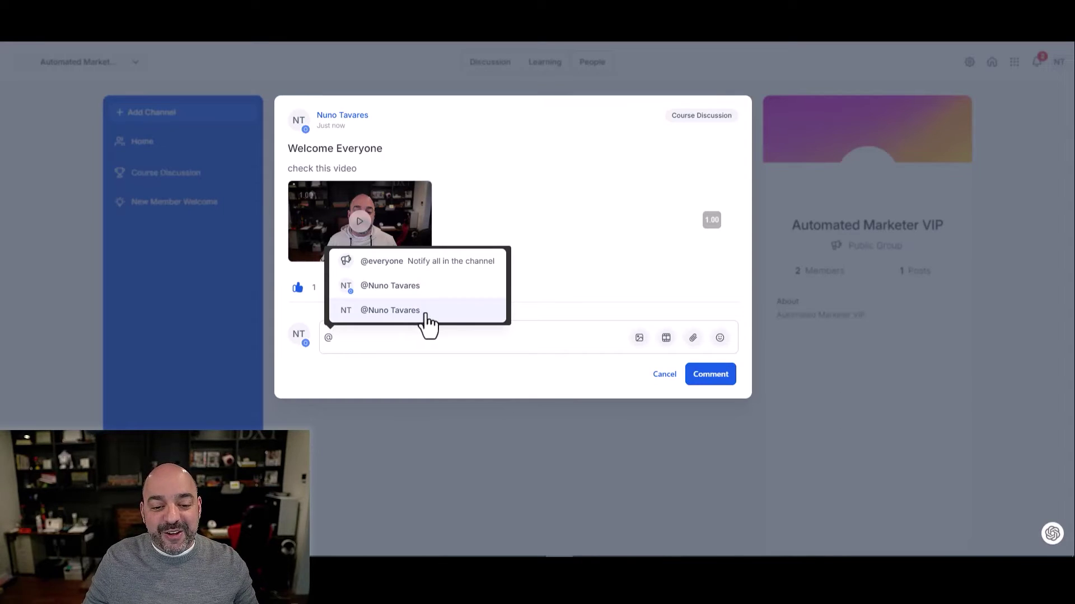
click(428, 317)
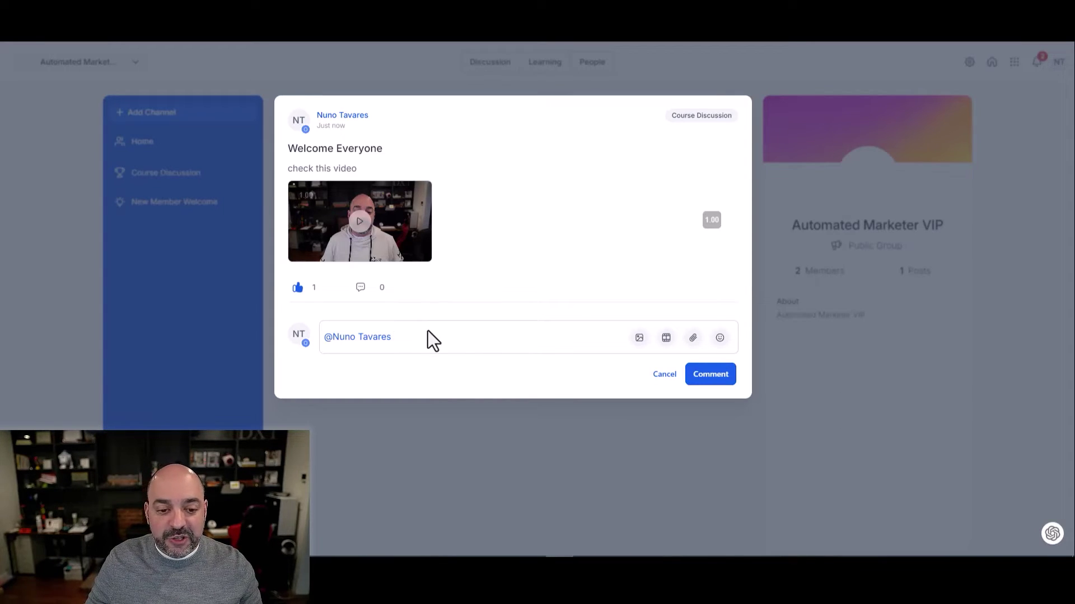
text(check)
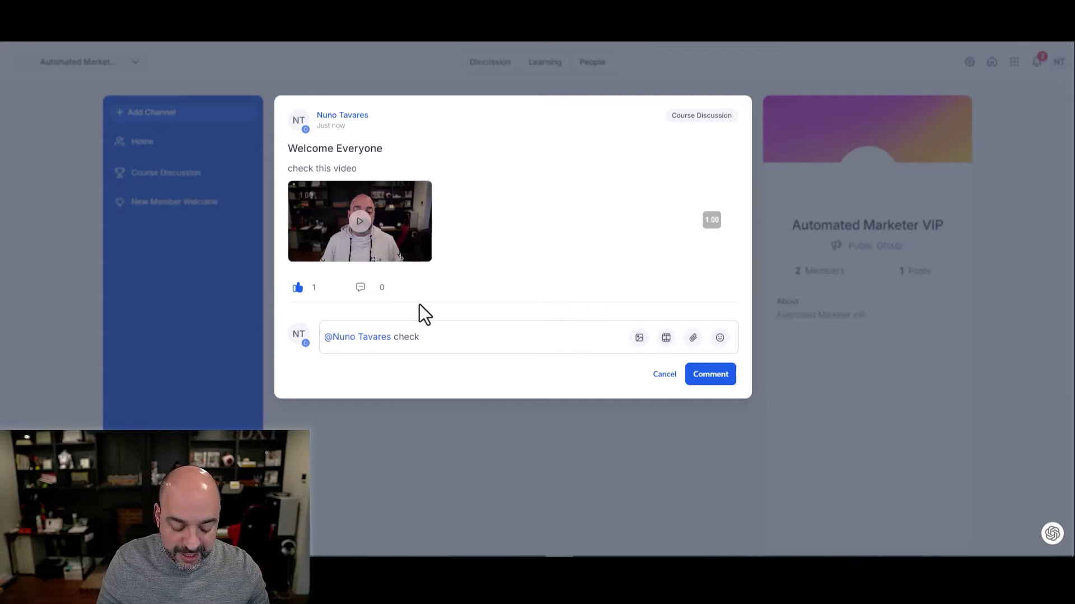
text(this out)
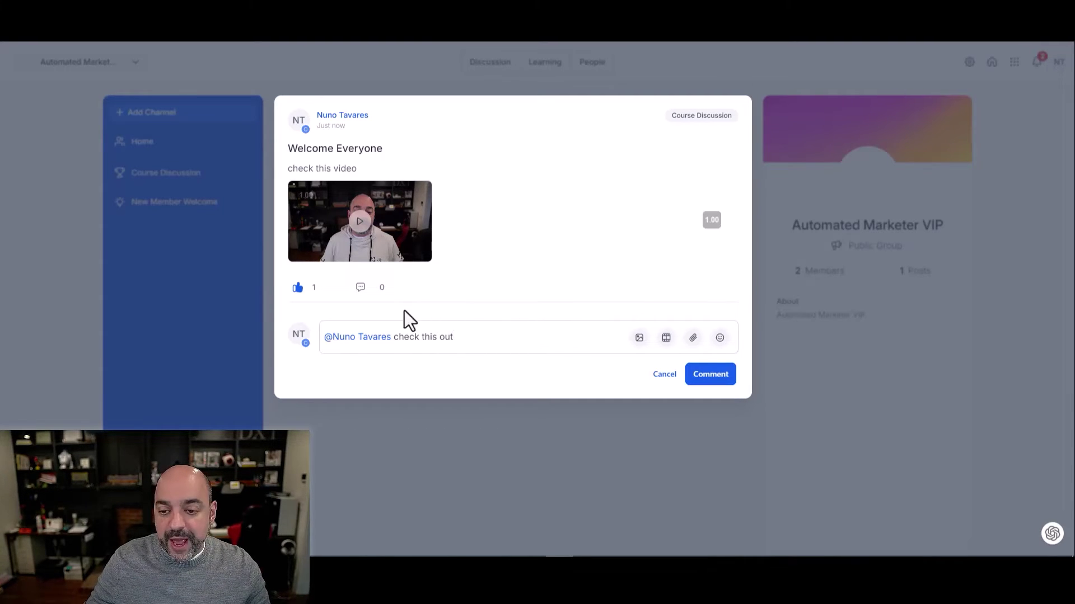
click(722, 374)
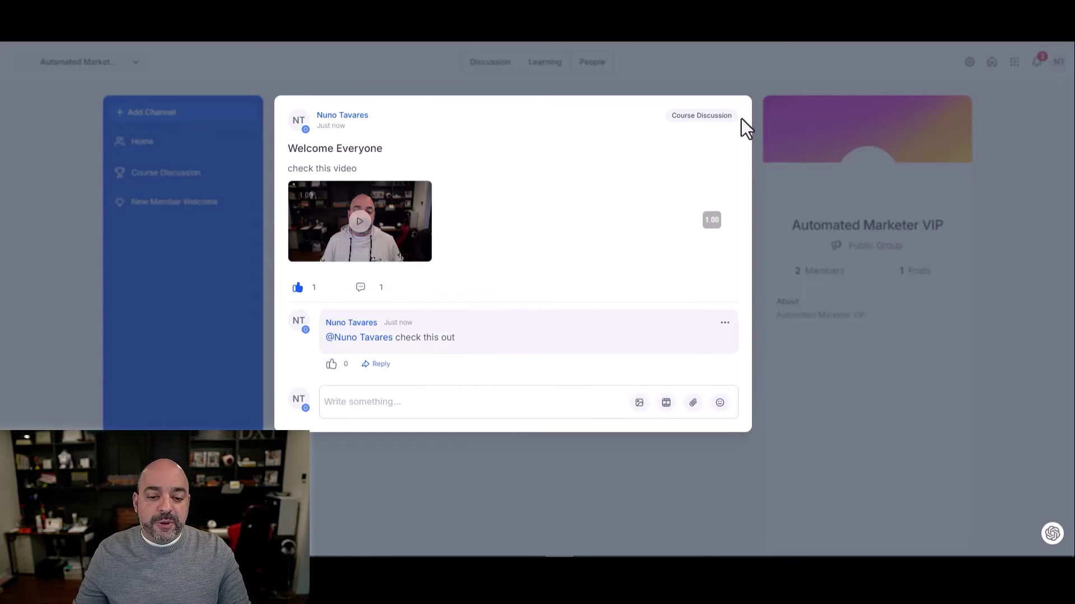
click(462, 447)
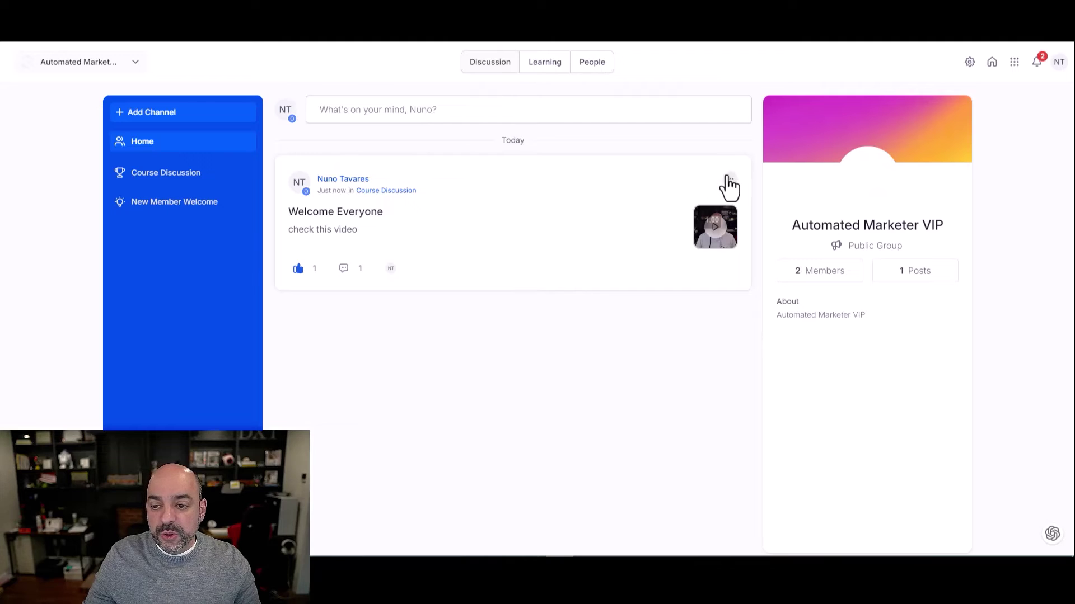
Pin the Welcome Everyone post as featured at the top of the group
click(730, 182)
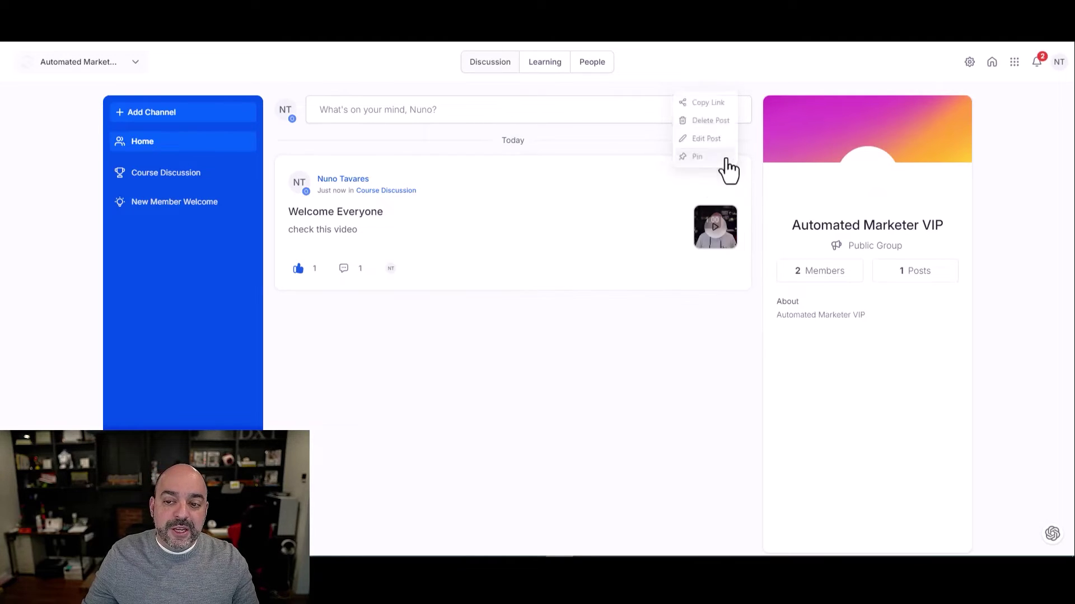
click(722, 156)
scroll(570, 223, down, 1)
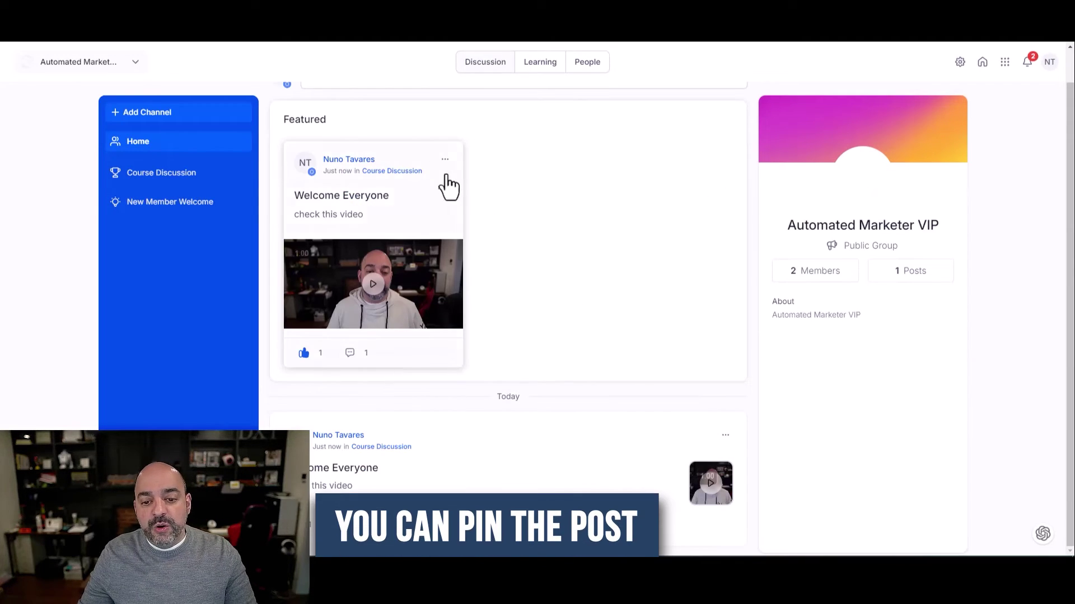
scroll(554, 202, up, 1)
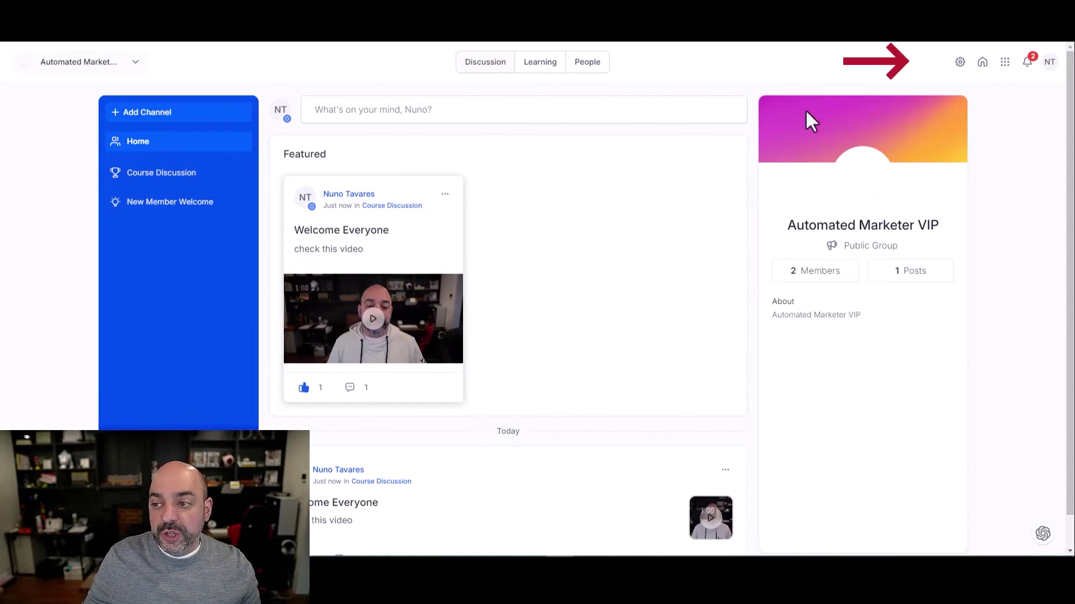
click(961, 64)
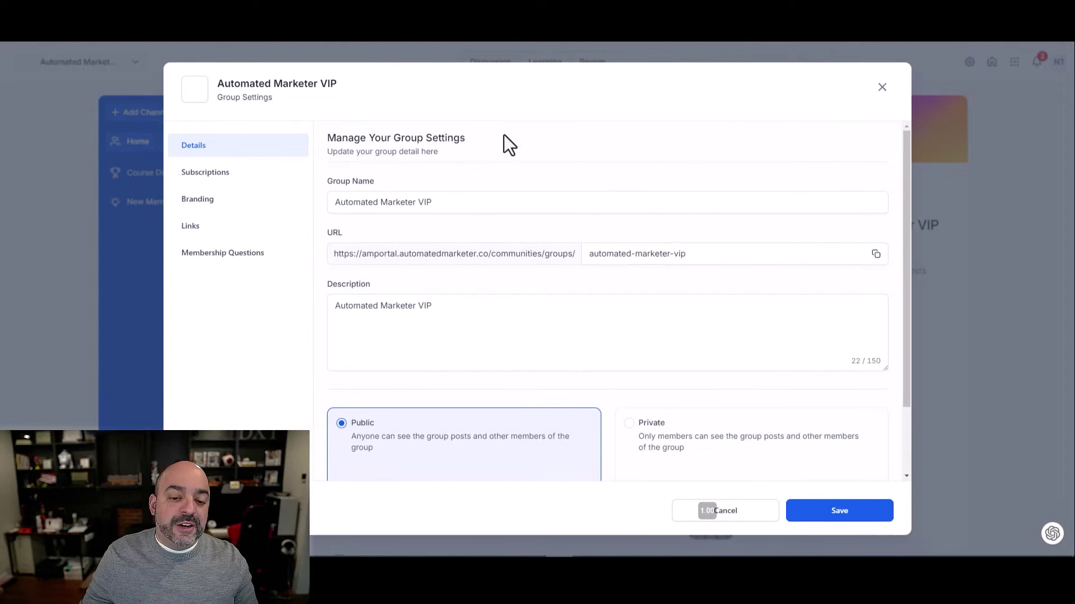
Set the Automated Marketer VIP group's privacy to Private and save the change
scroll(533, 130, down, 3)
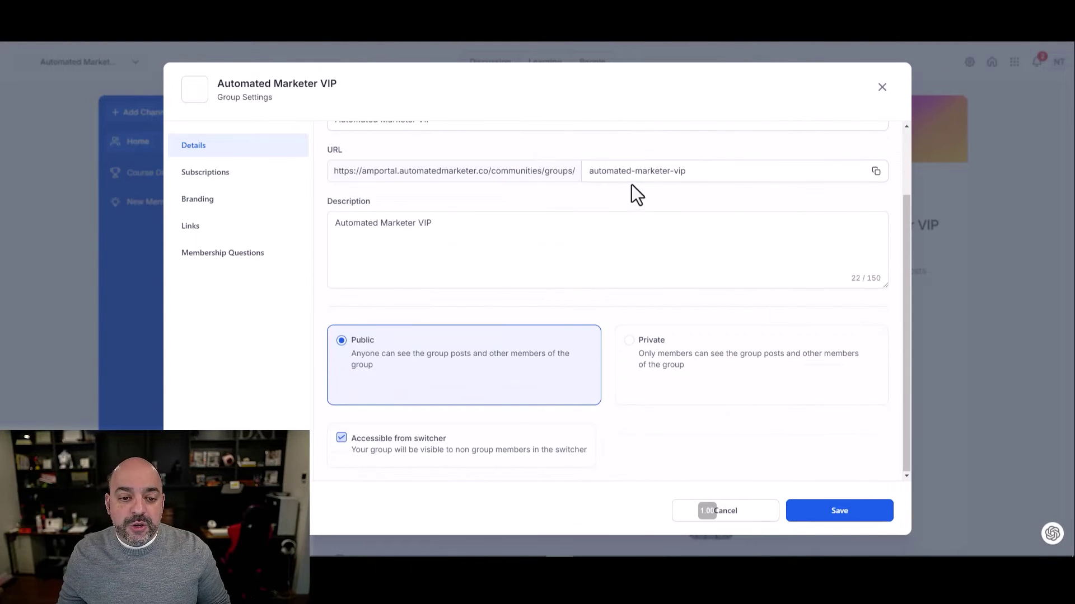
scroll(621, 207, up, 3)
scroll(619, 234, down, 3)
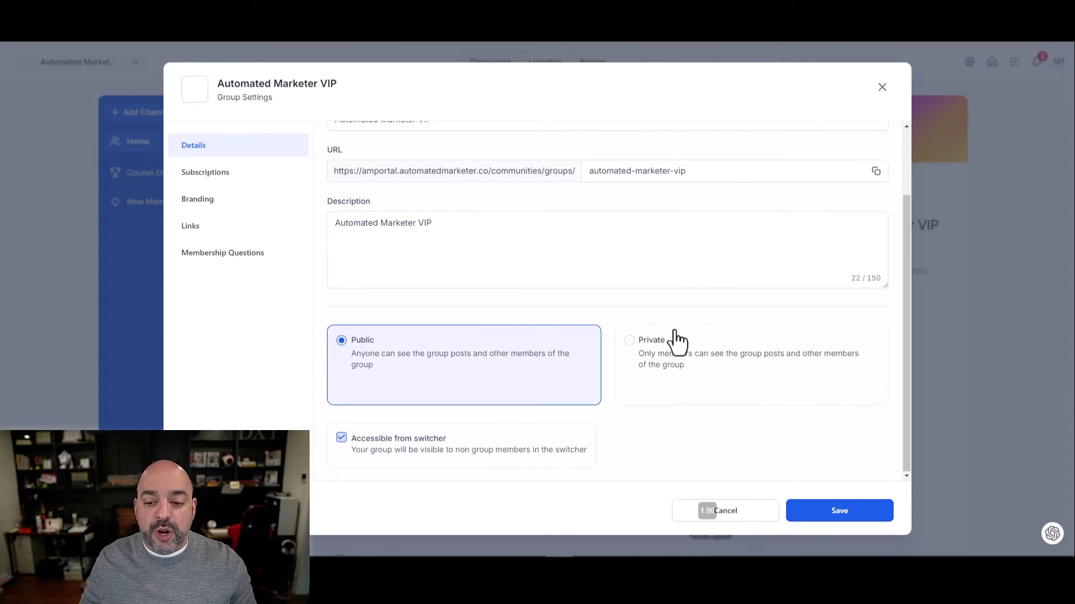
click(653, 351)
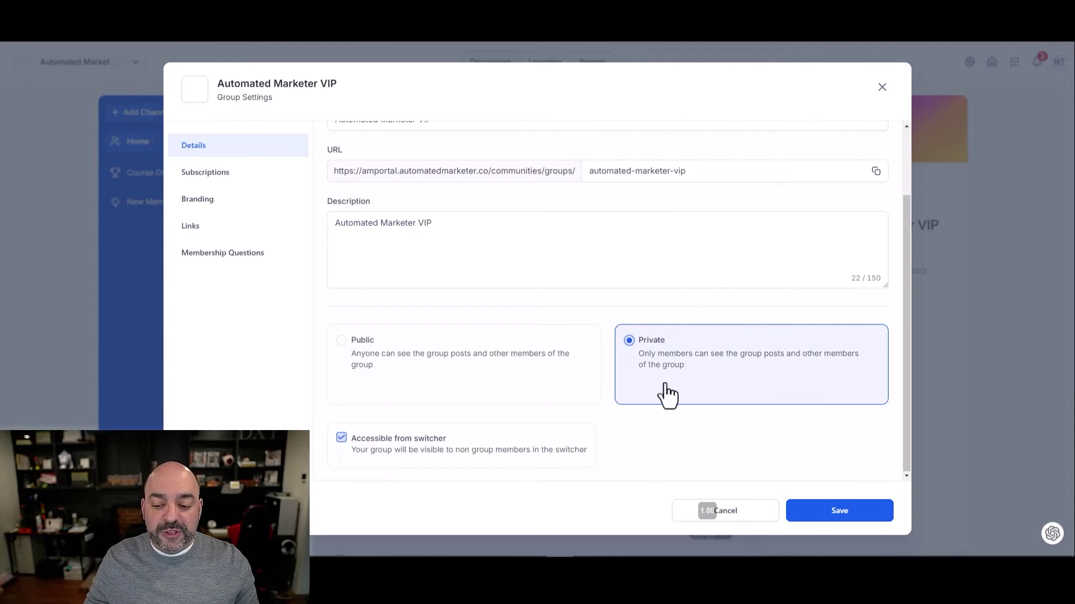
click(842, 510)
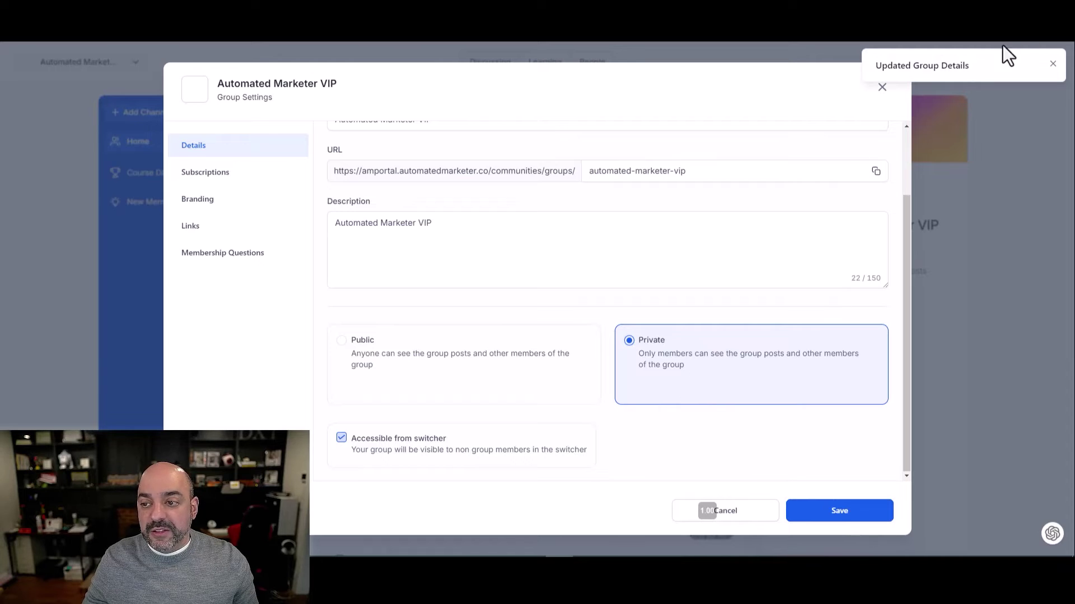
click(1052, 66)
click(237, 174)
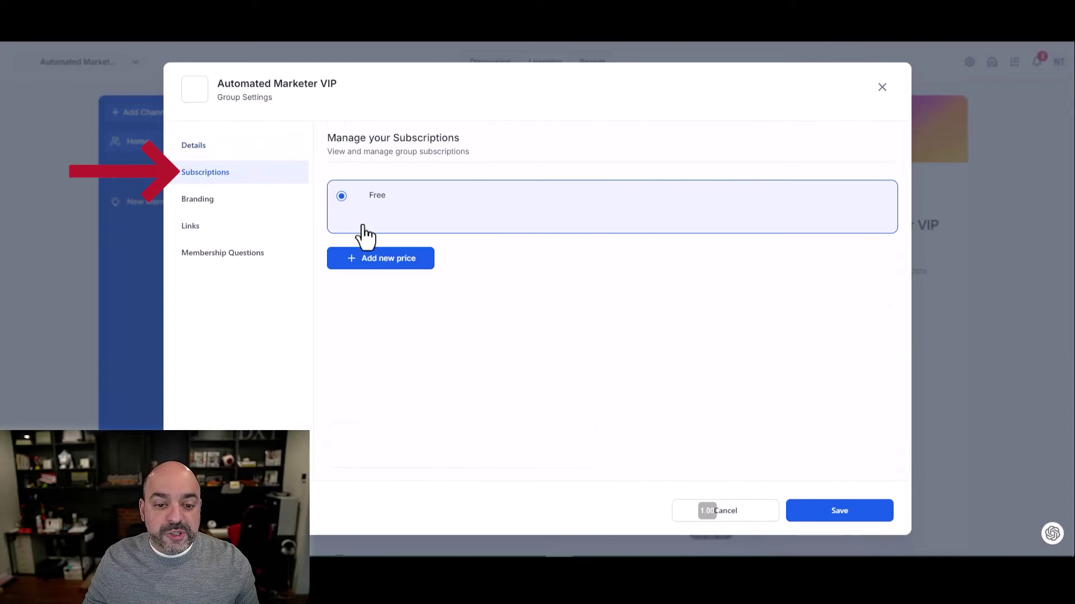
Add a $20 per month recurring price with 60 trial days to the group's subscriptions
click(394, 260)
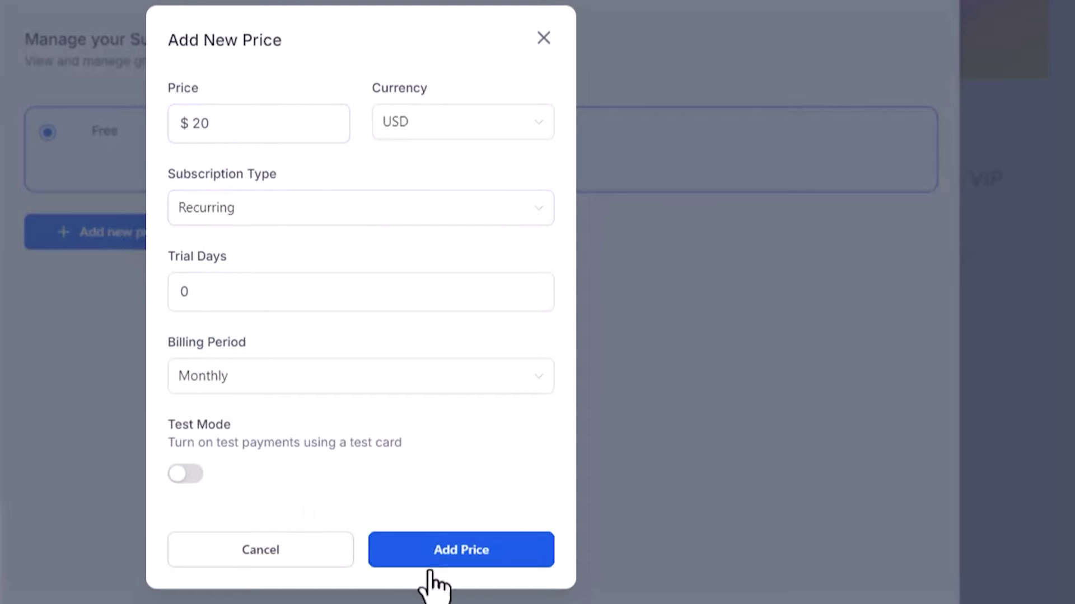
drag(203, 295, 75, 287)
text(60)
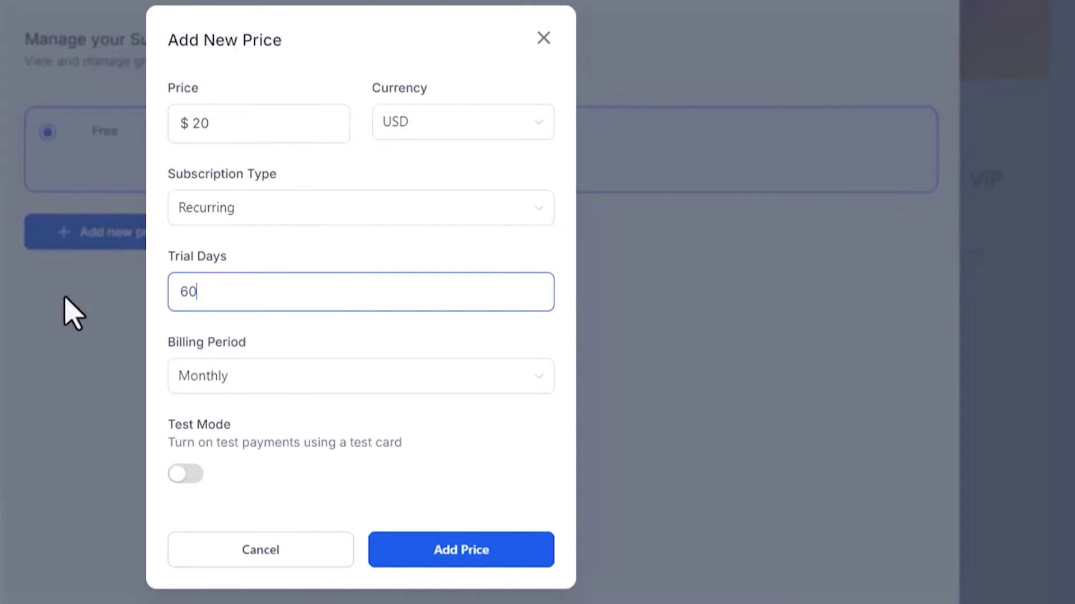
click(460, 544)
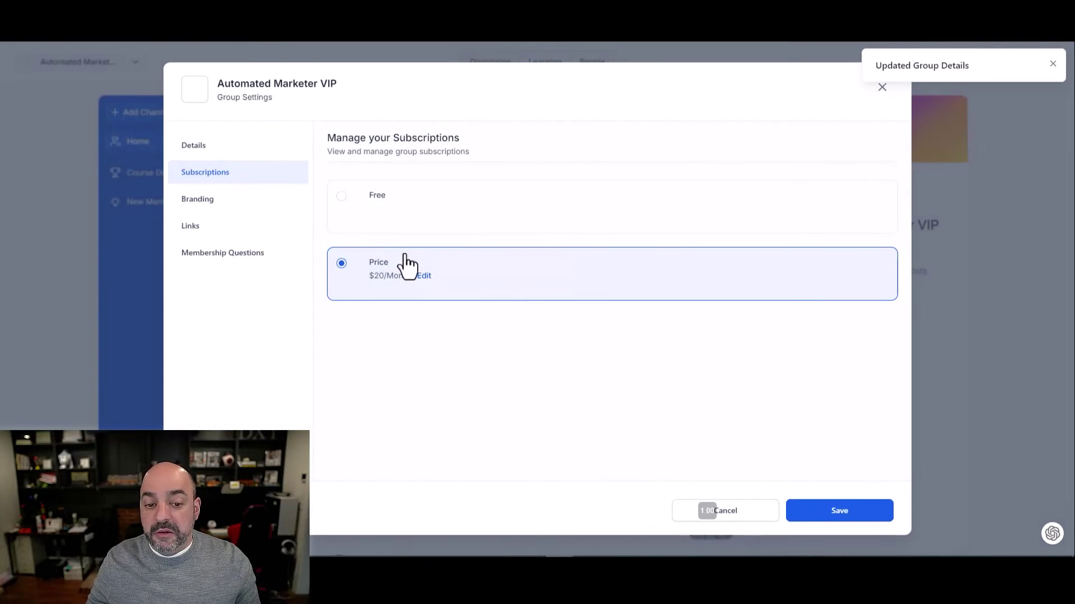
click(422, 276)
click(607, 458)
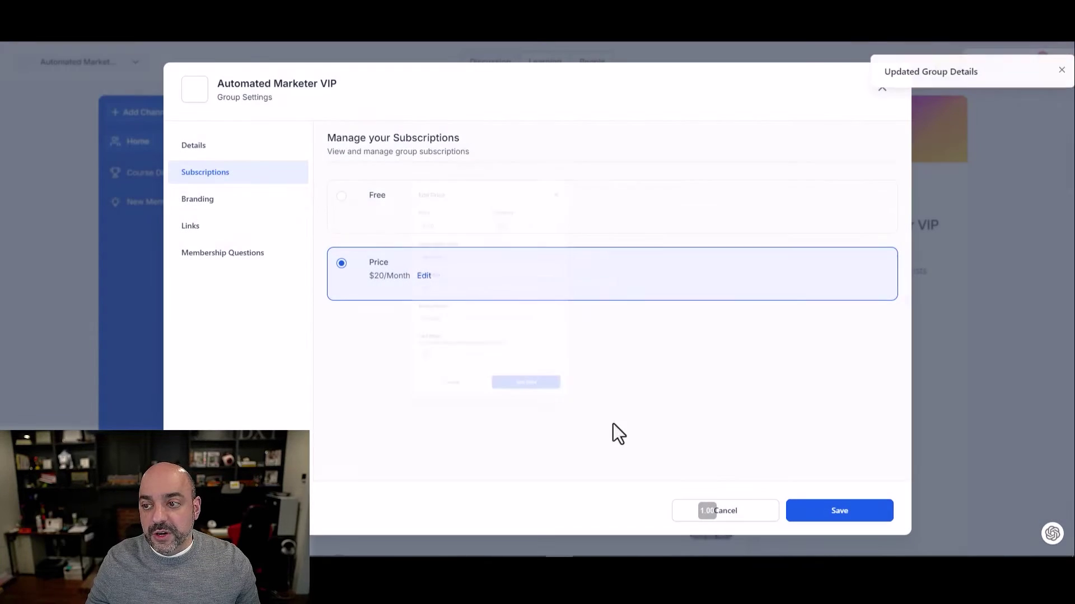
click(224, 201)
scroll(515, 246, down, 4)
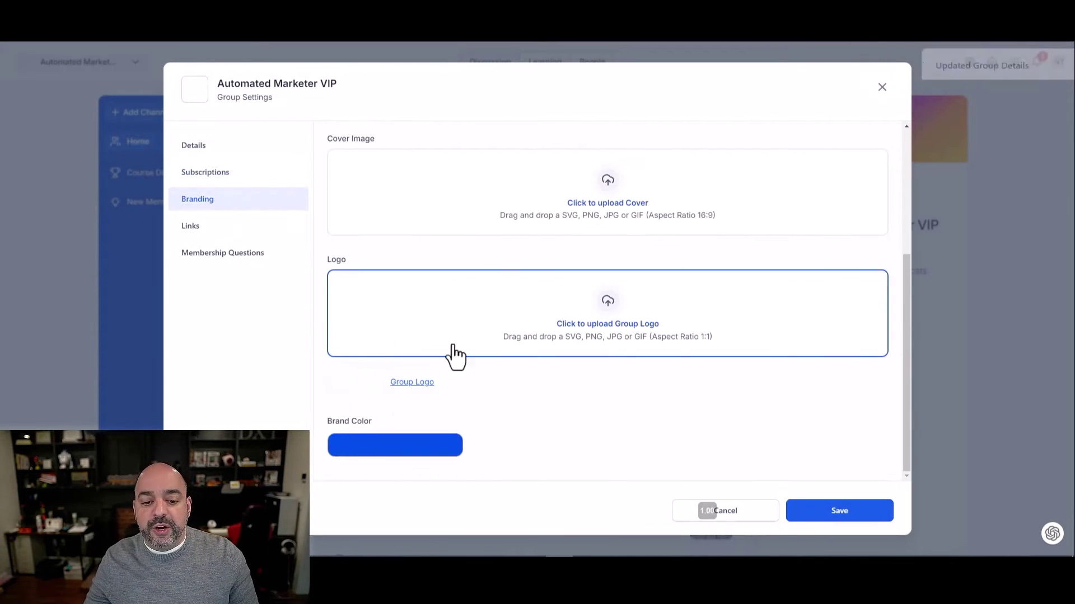
Add a 'Youtube Channel' promotional link with the pasted YouTube channel URL to the group
click(227, 229)
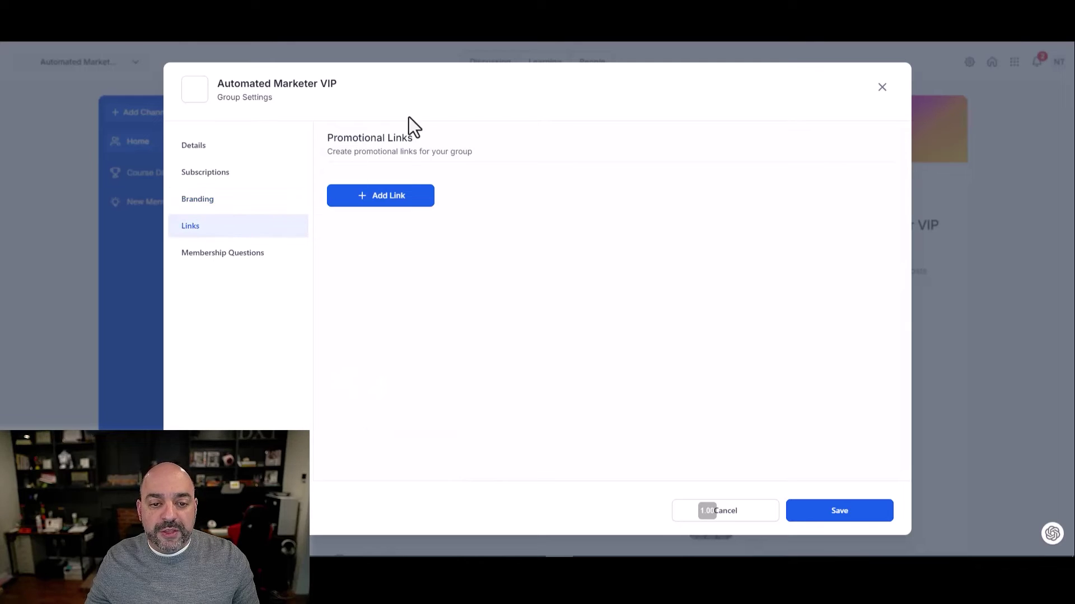
click(400, 202)
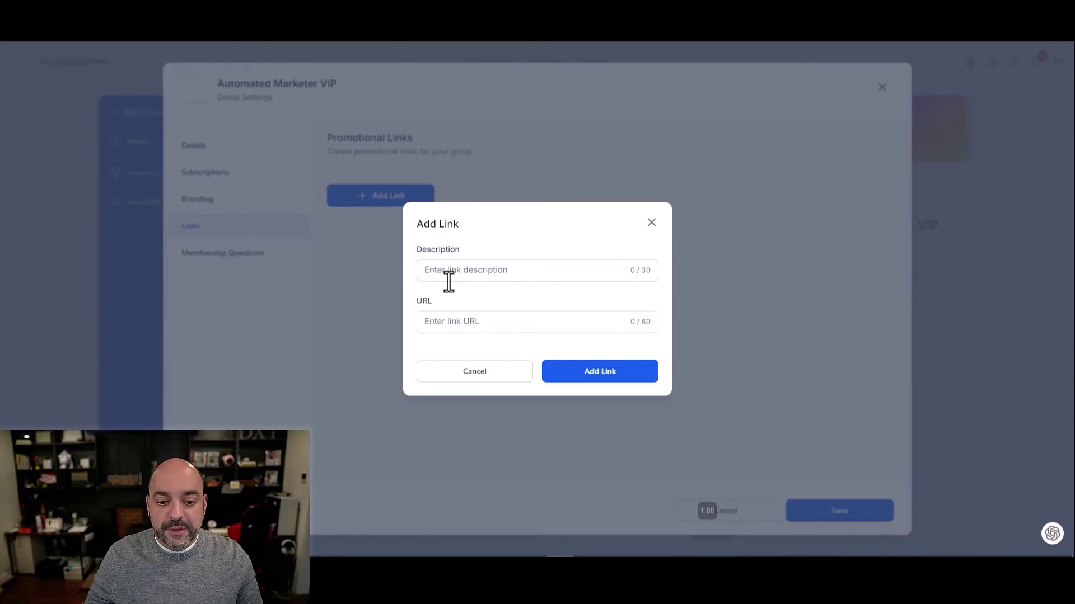
click(446, 281)
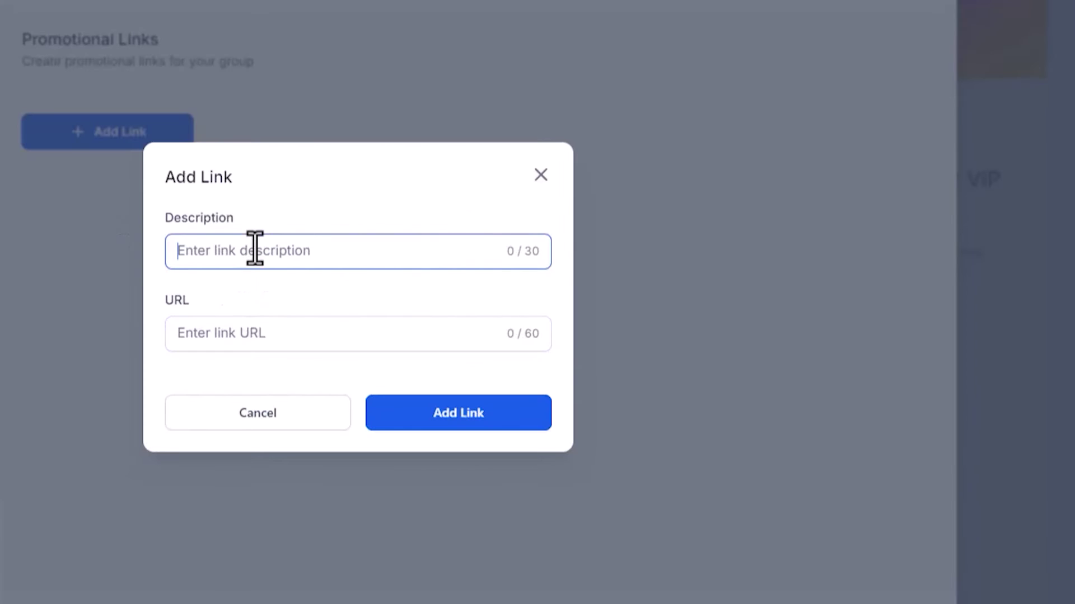
key(Tab)
text(https://www.youtube.com/@AutomatedMarketer)
click(274, 246)
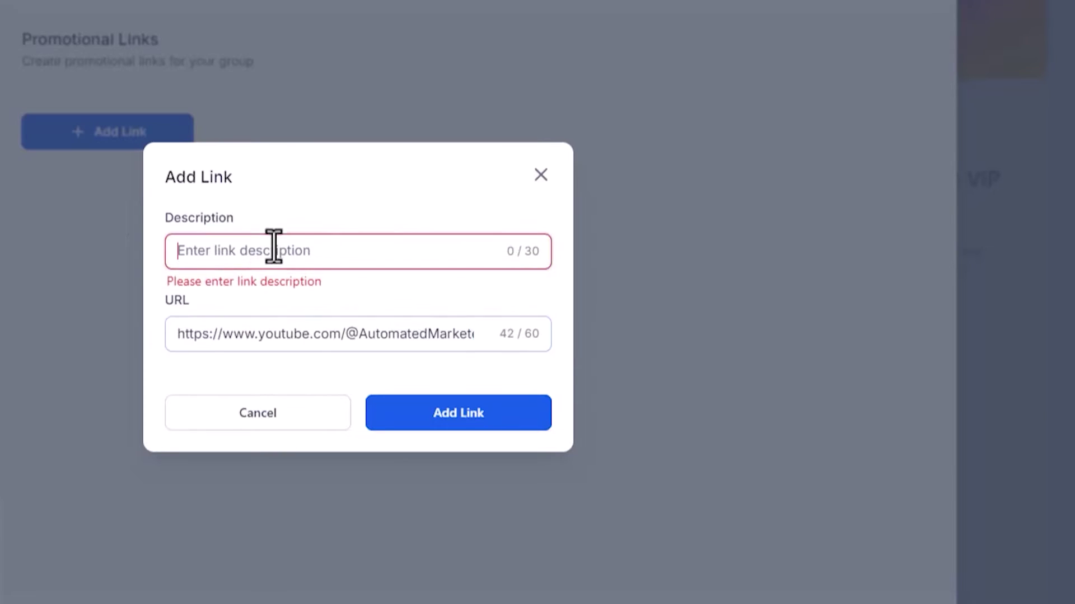
text(Yout)
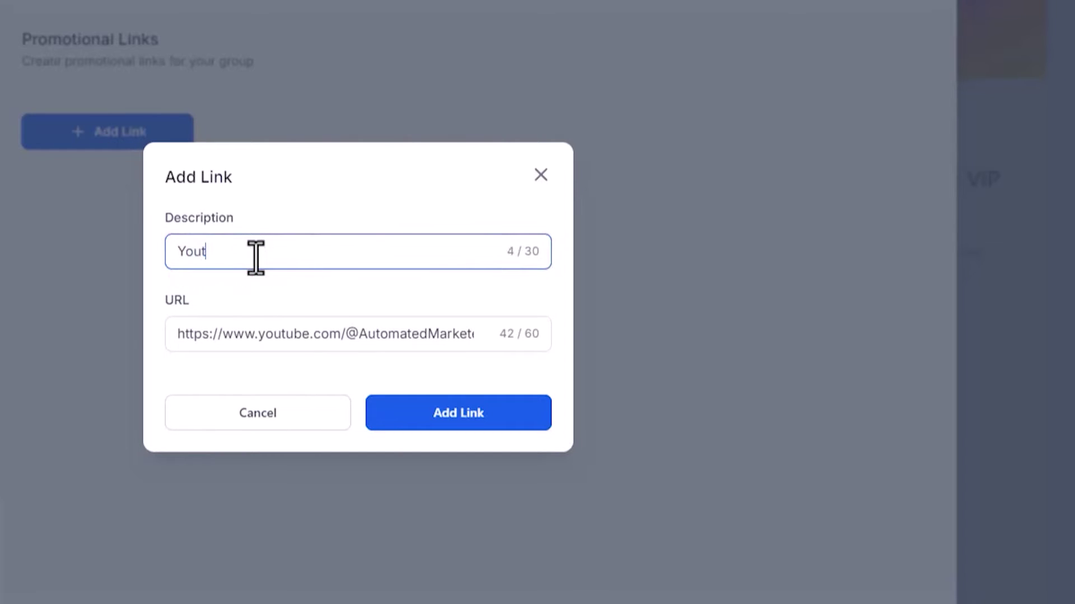
text(ube Channel)
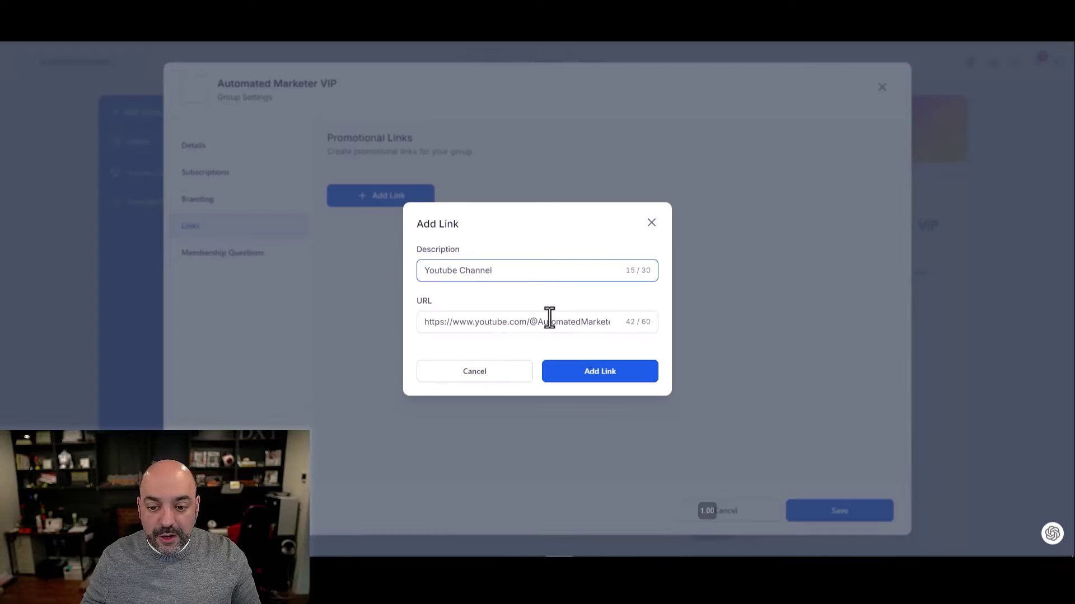
click(458, 413)
click(255, 257)
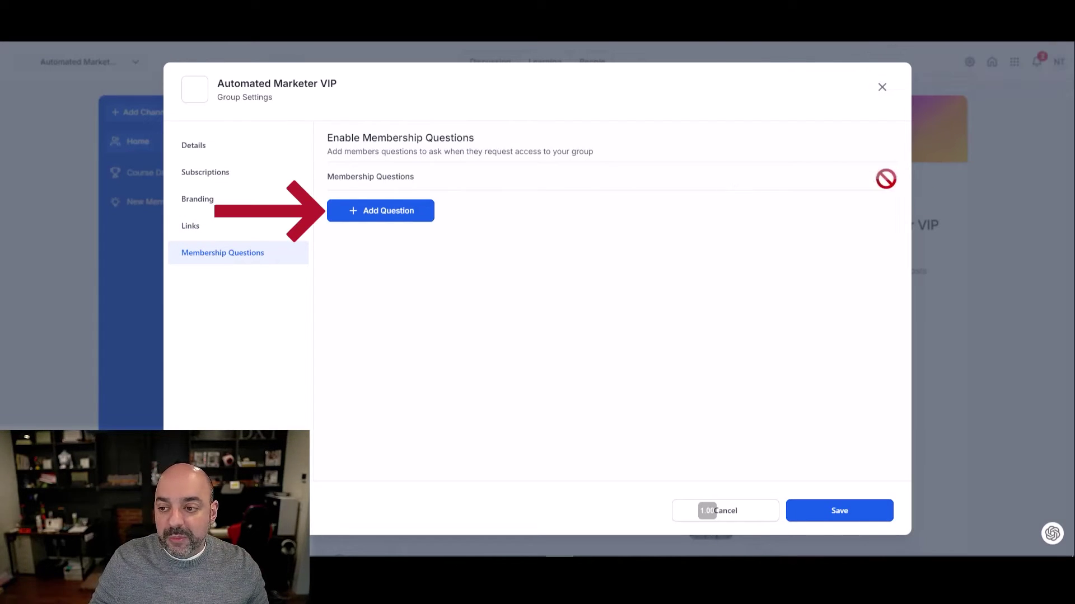
Add the membership question 'Where do I find the courses', enable membership questions, and save
click(363, 216)
text(Where do I find)
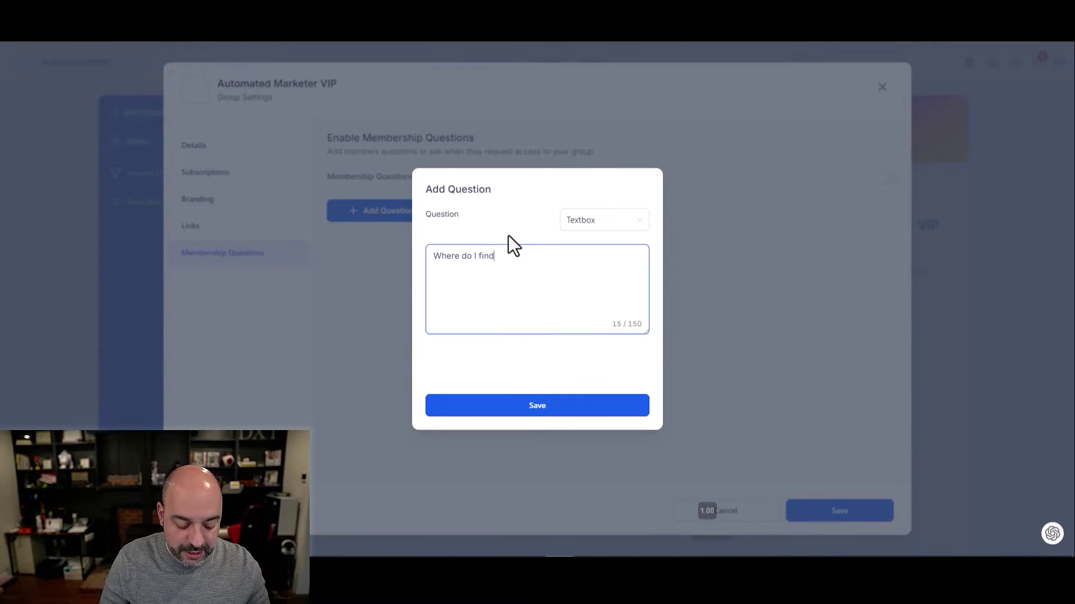
text( the courses)
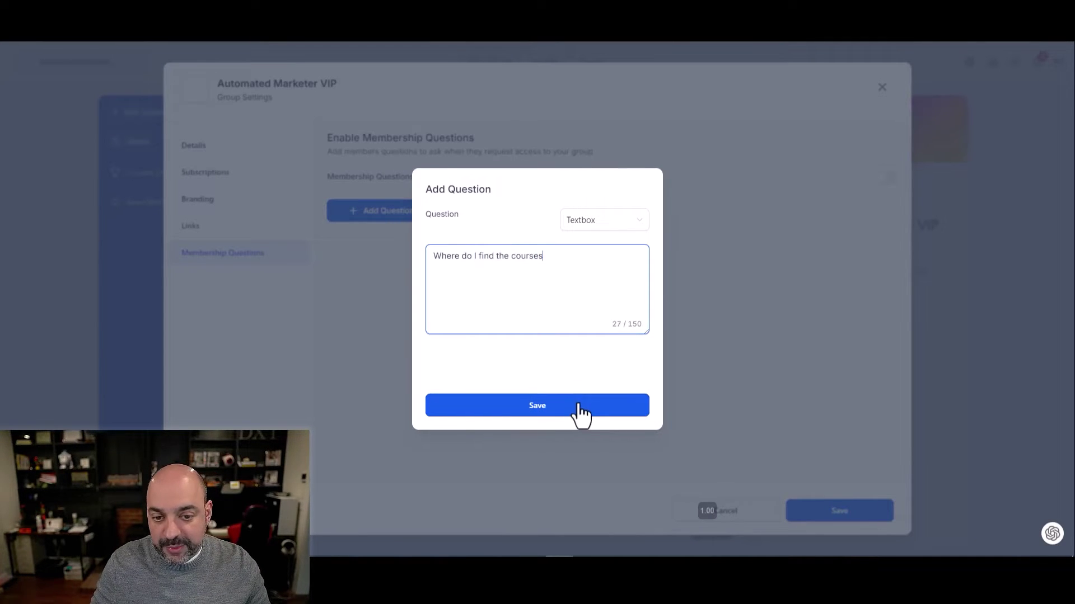
click(580, 409)
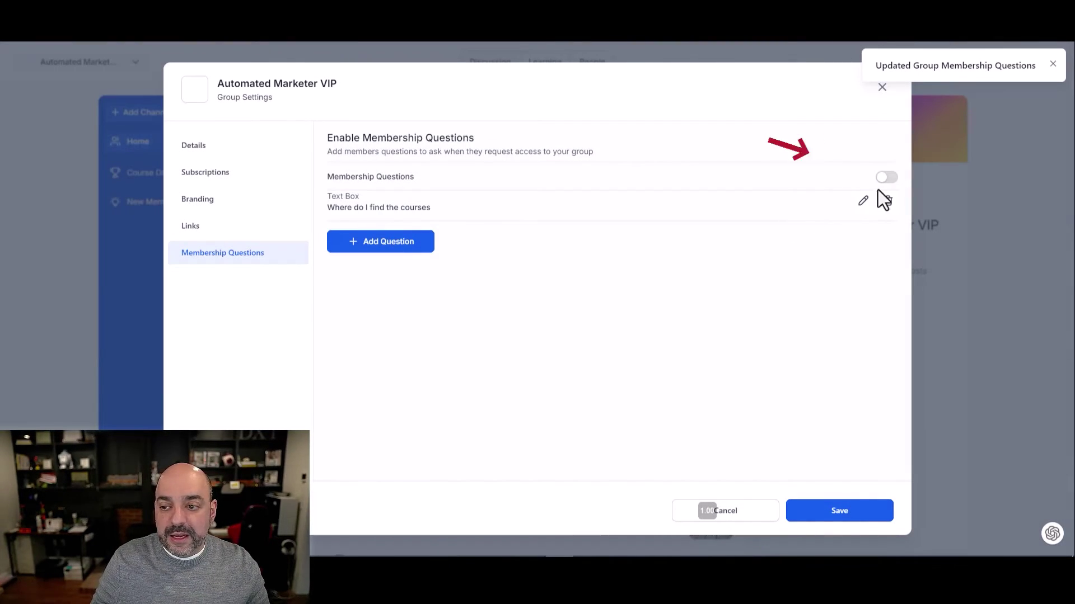
click(888, 178)
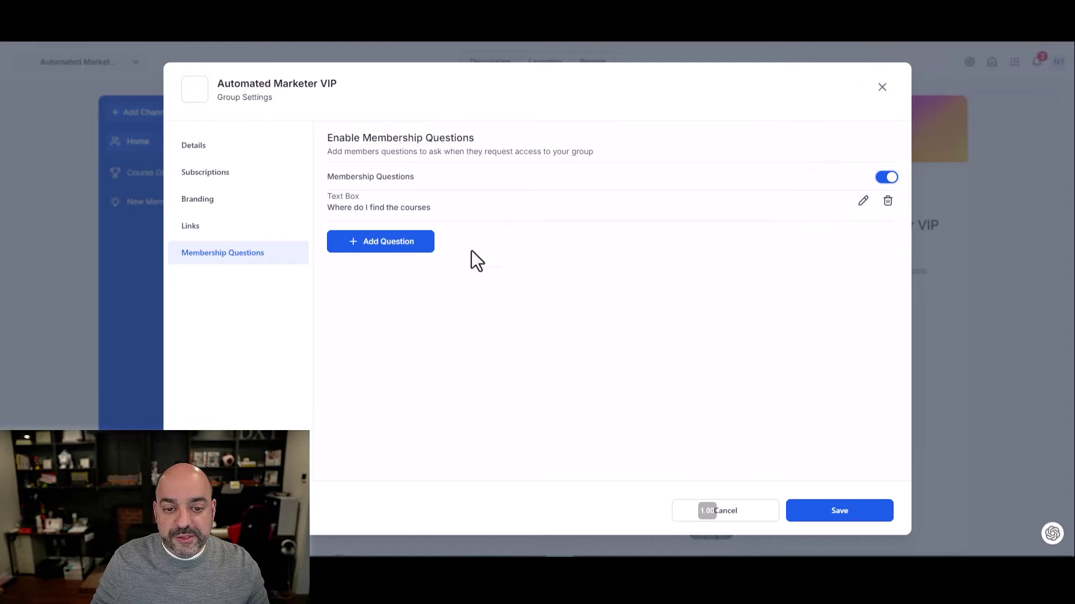
click(852, 509)
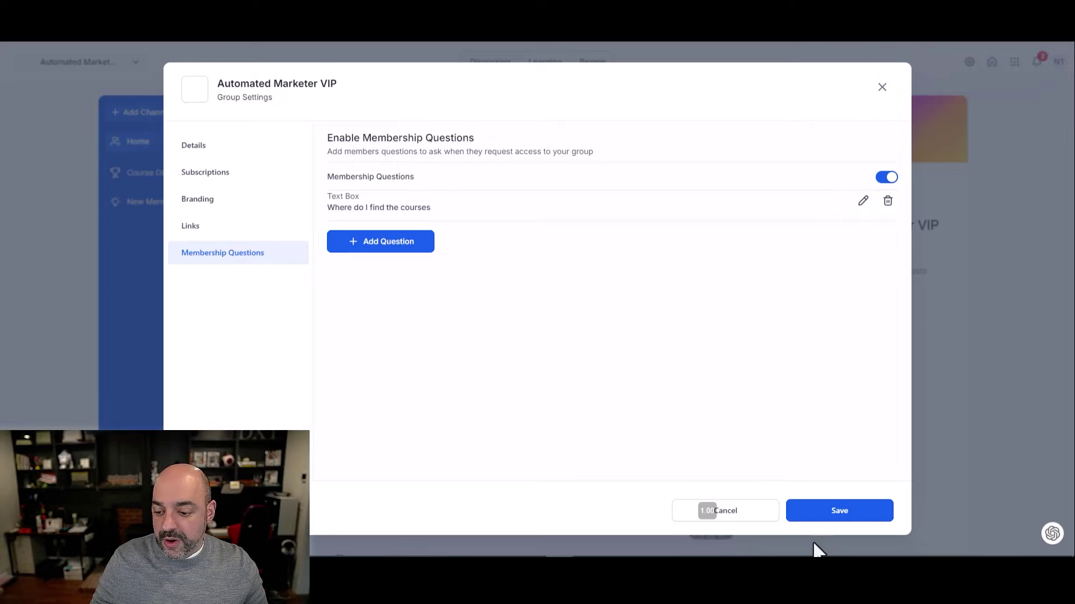
click(884, 88)
Confirm the Youtube Channel link shows in the group page's Links section, then open Learning
scroll(595, 276, down, 1)
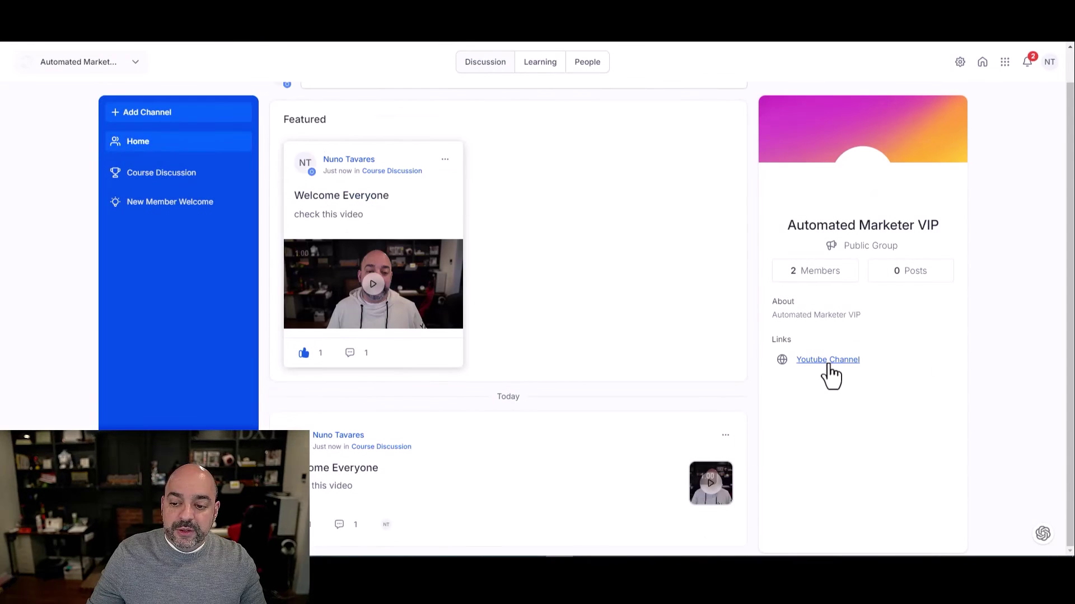
scroll(436, 269, up, 1)
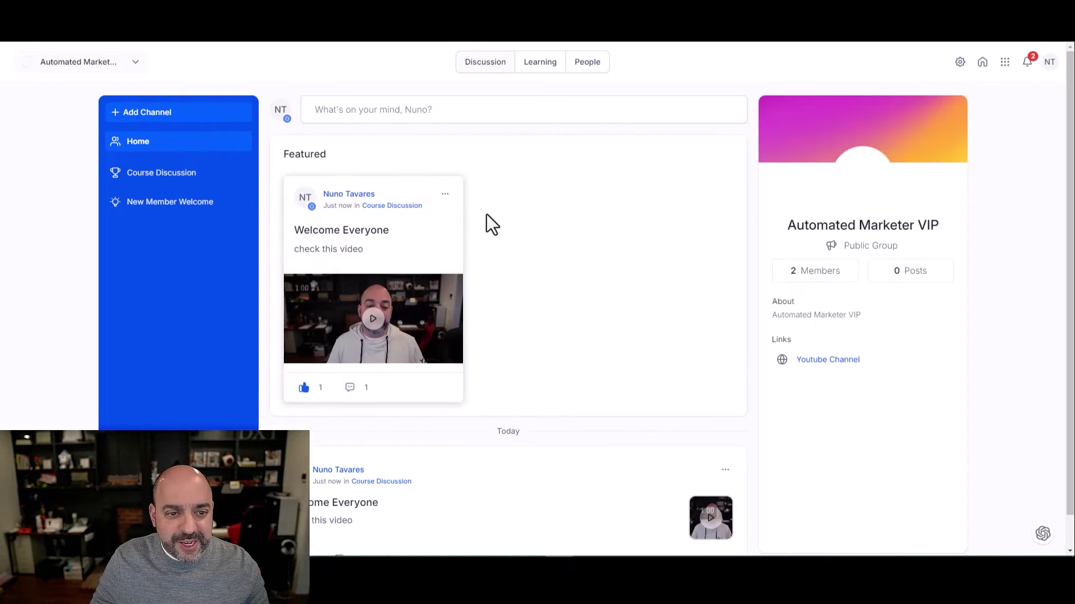
scroll(591, 322, down, 1)
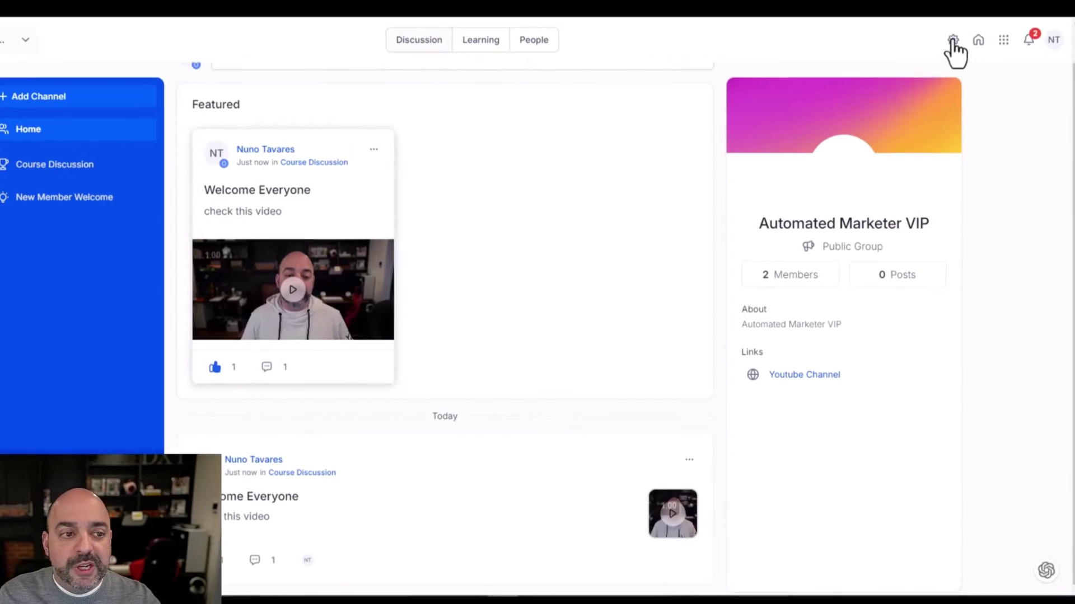
click(475, 38)
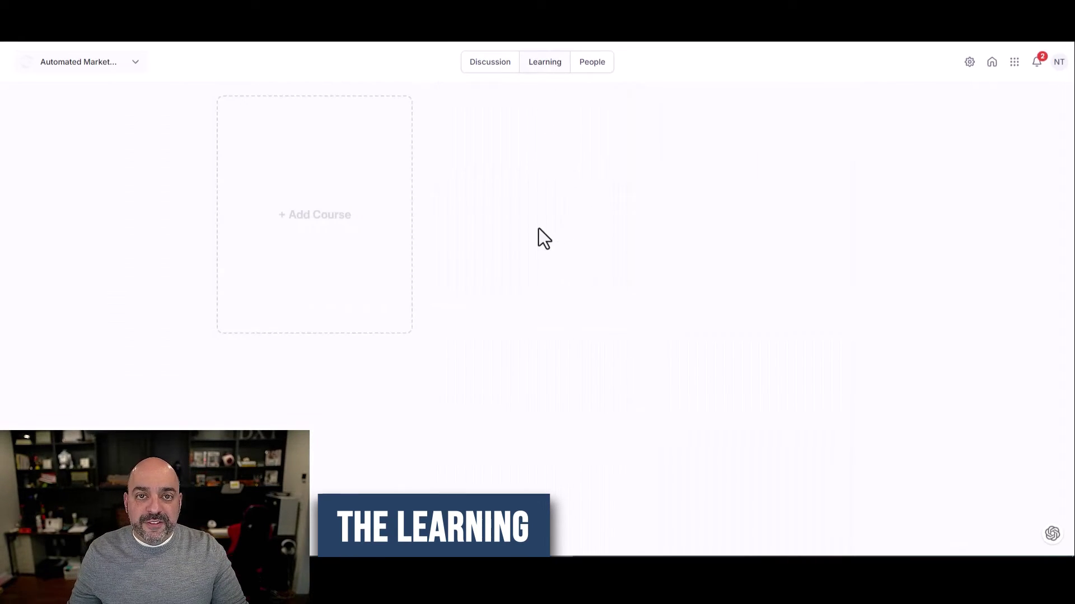
Add Nuno's Awesome Course to the group with a Free subscription type
click(281, 213)
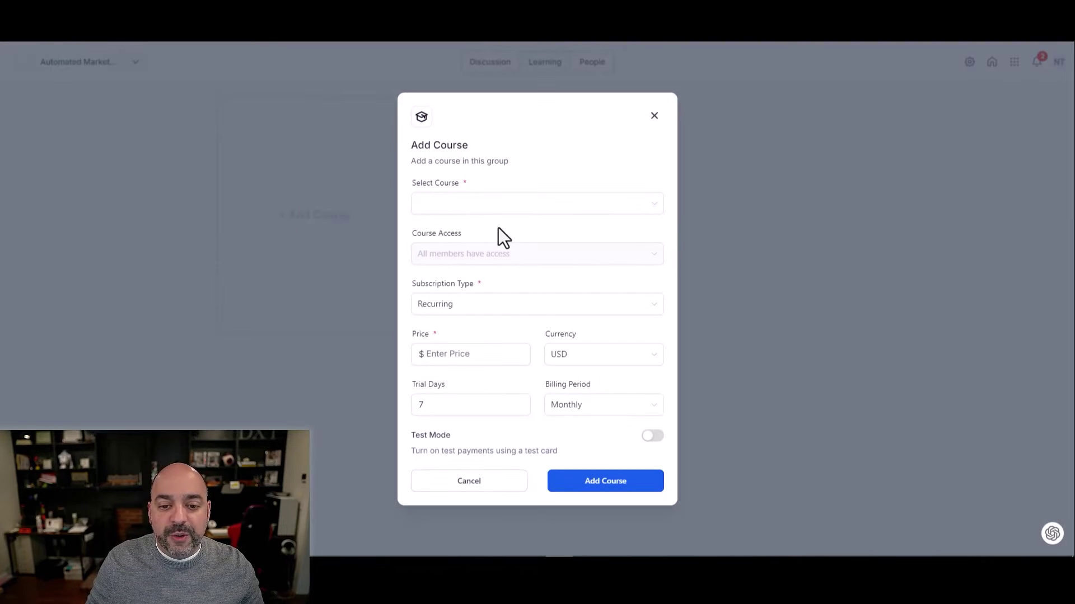
click(508, 212)
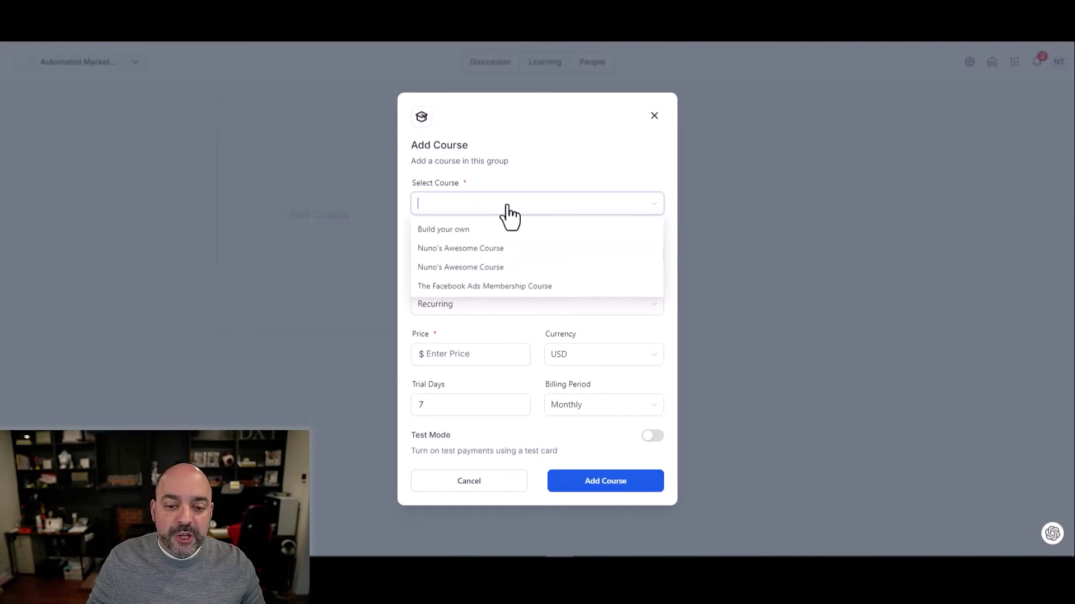
click(502, 250)
click(522, 309)
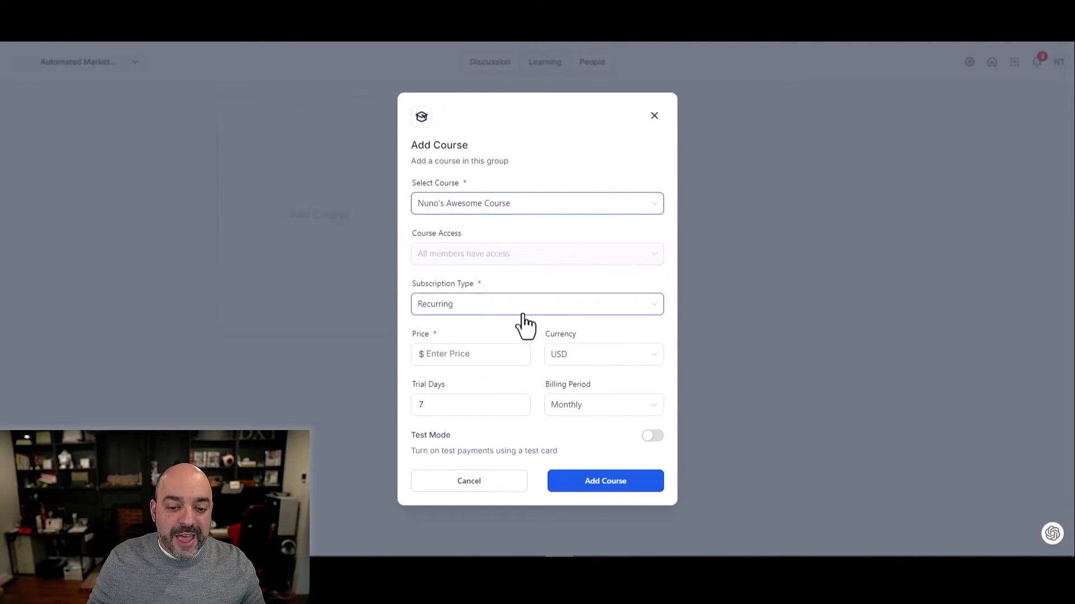
click(481, 330)
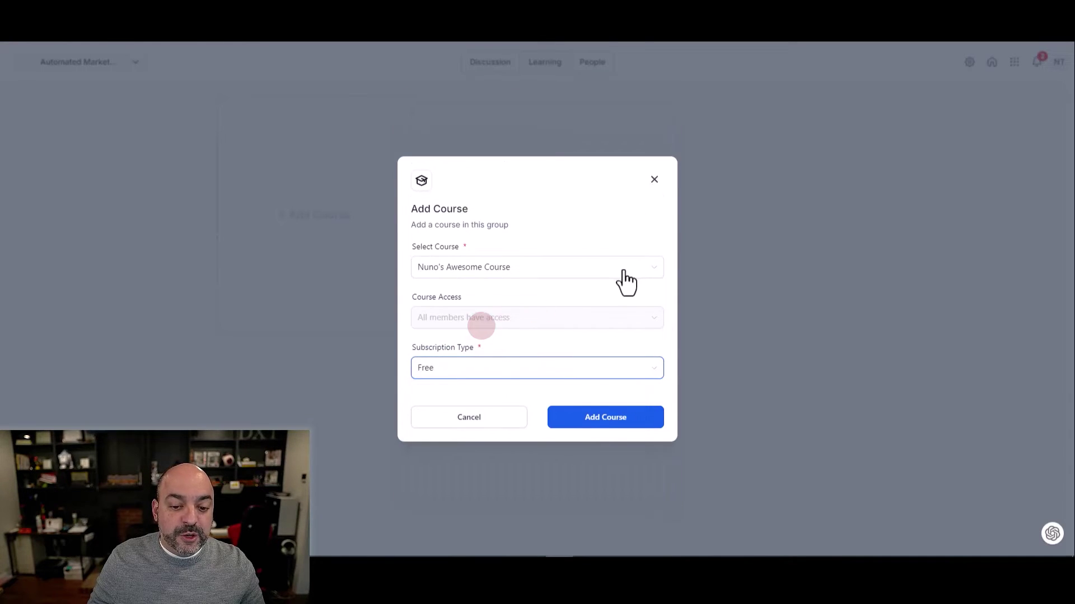
click(604, 419)
click(492, 64)
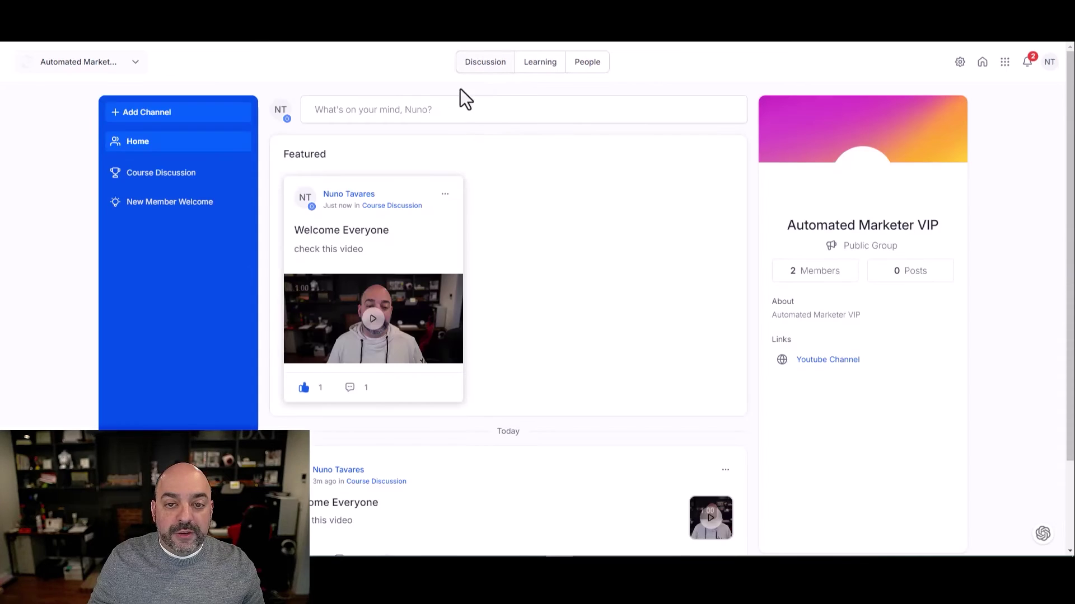
click(534, 65)
Add The Facebook Ads Membership Course as a one-time purchase priced at $14
click(340, 196)
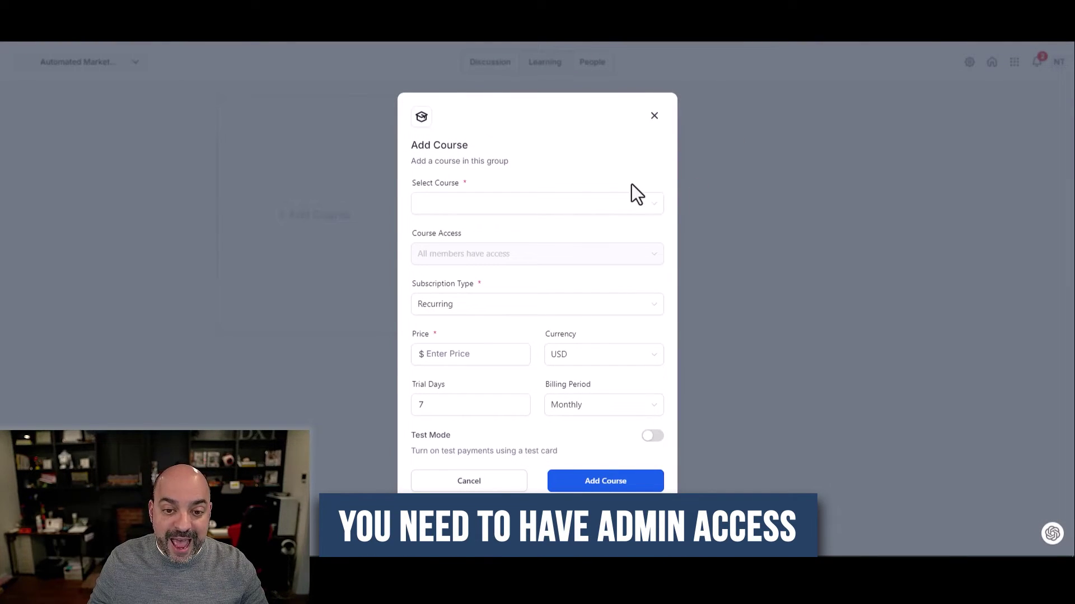
click(590, 202)
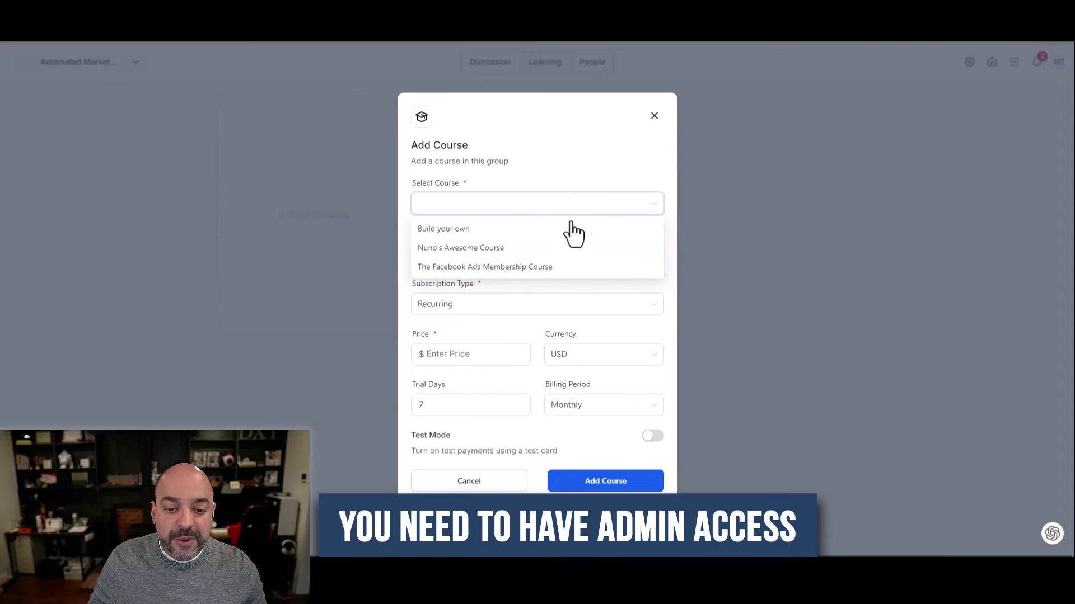
click(540, 268)
click(491, 309)
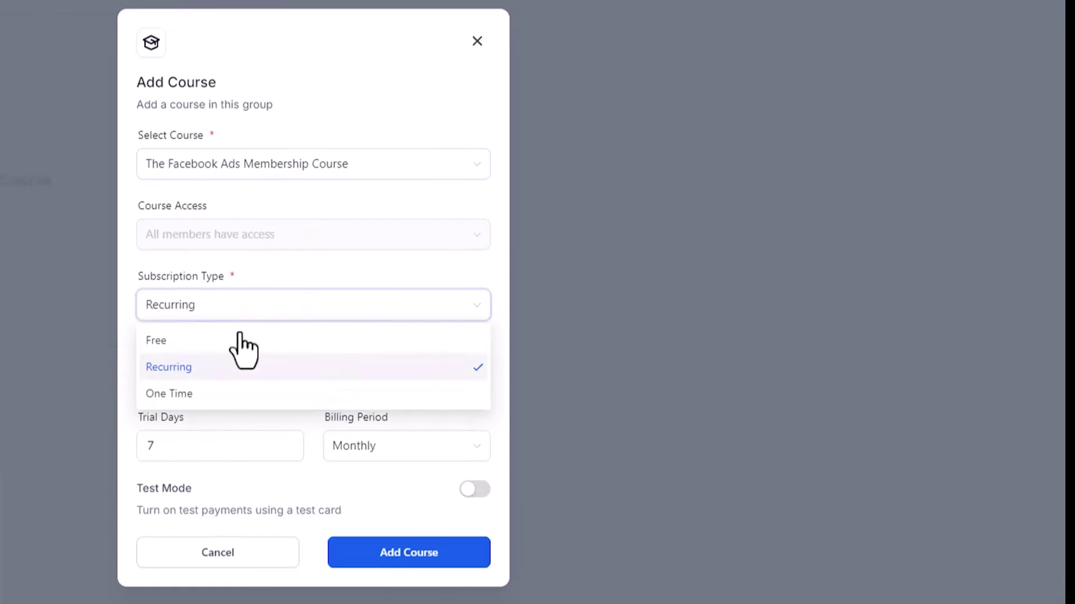
click(468, 372)
click(484, 354)
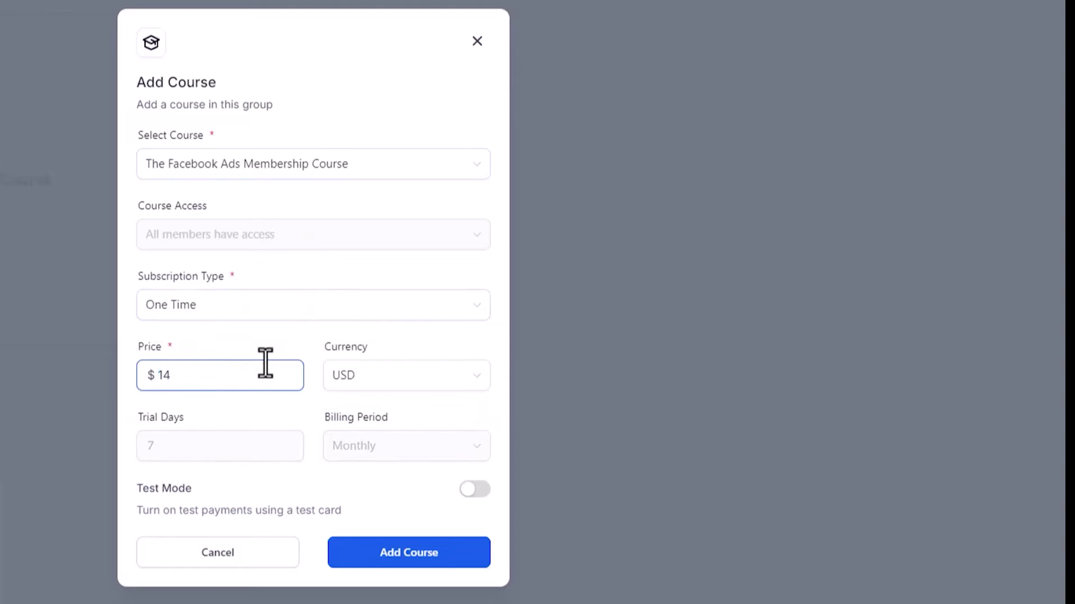
key(Return)
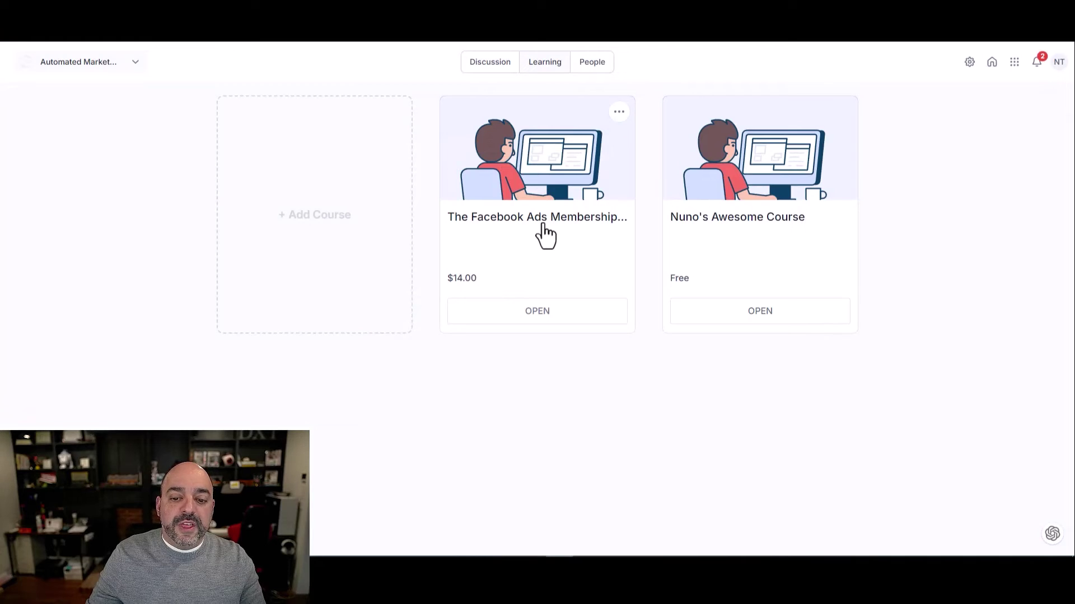
Open the Facebook Ads Membership Course's edit settings and close them without changes
click(618, 112)
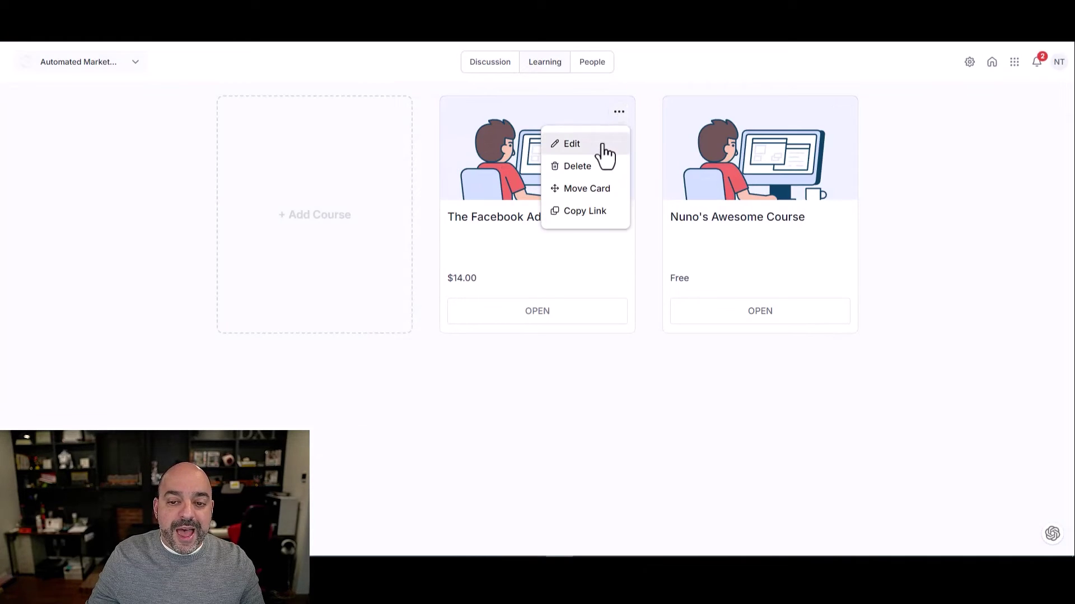
click(599, 147)
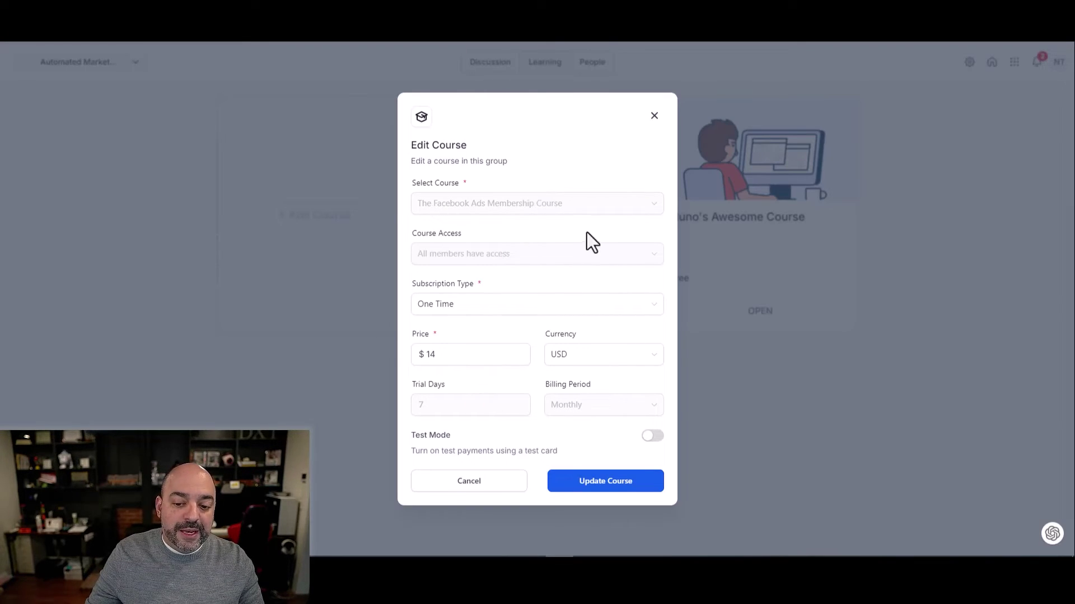
click(655, 116)
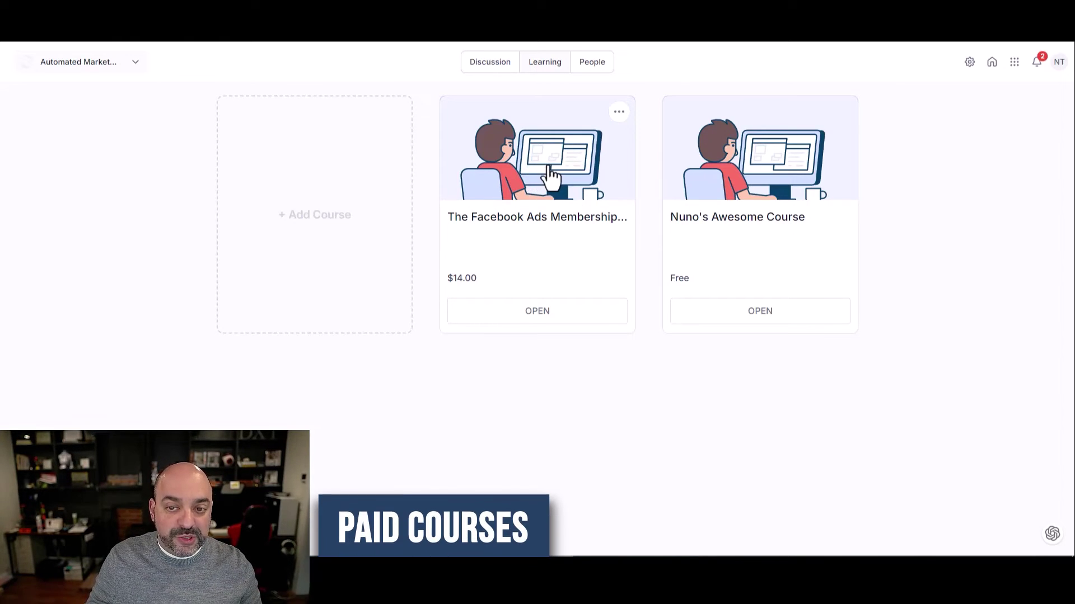
click(1014, 62)
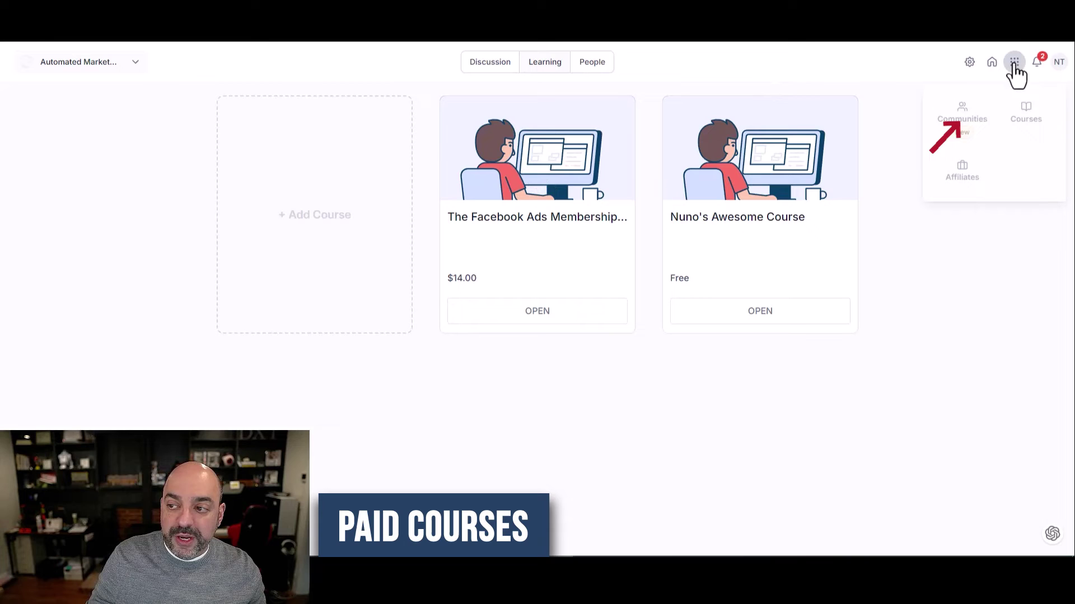
click(1028, 116)
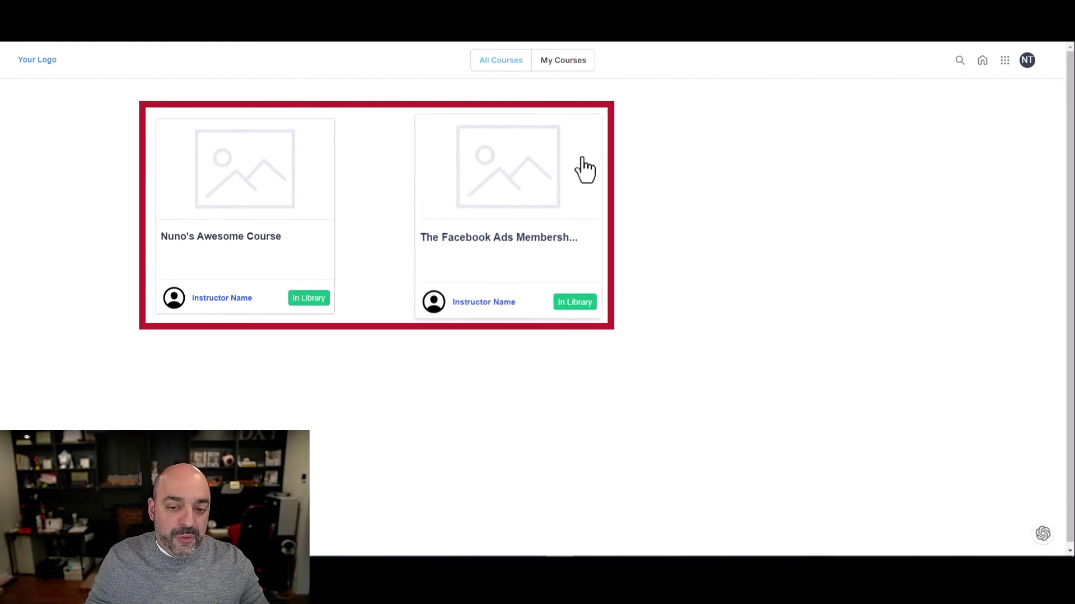
click(1004, 65)
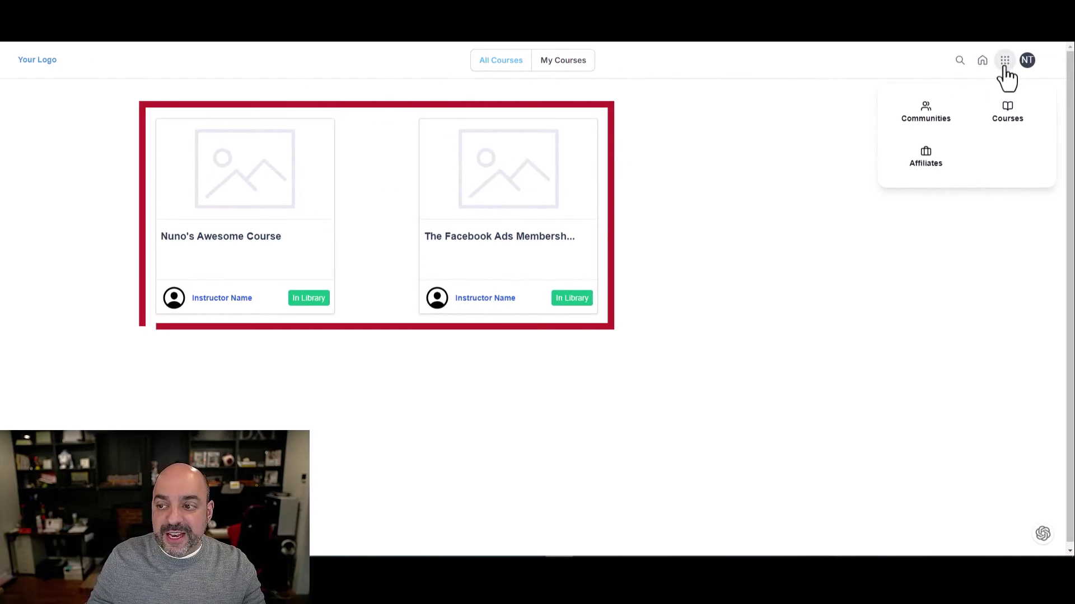
click(942, 121)
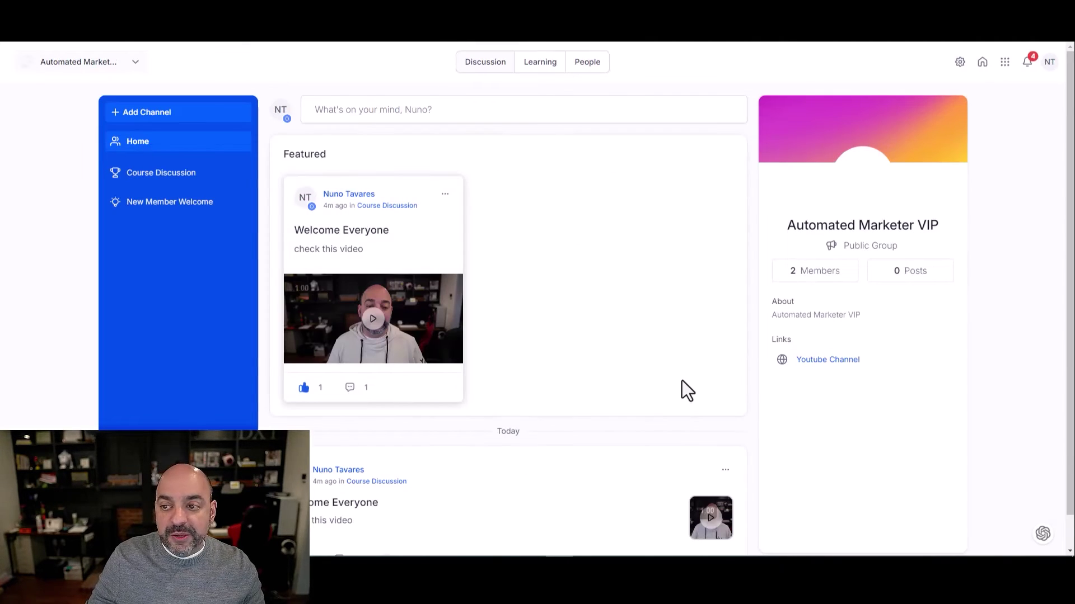
click(132, 63)
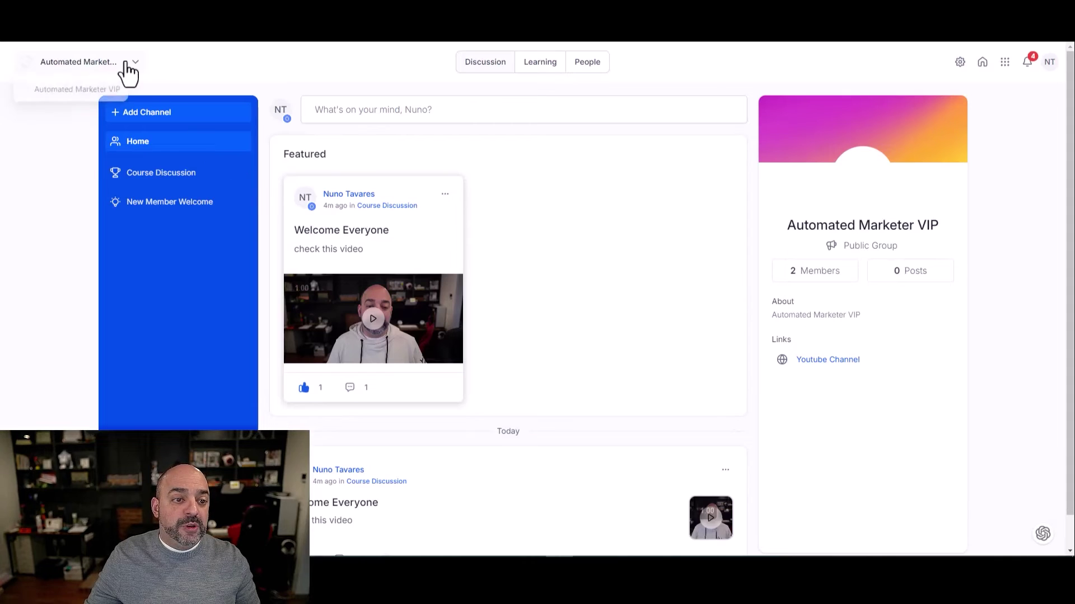
click(53, 96)
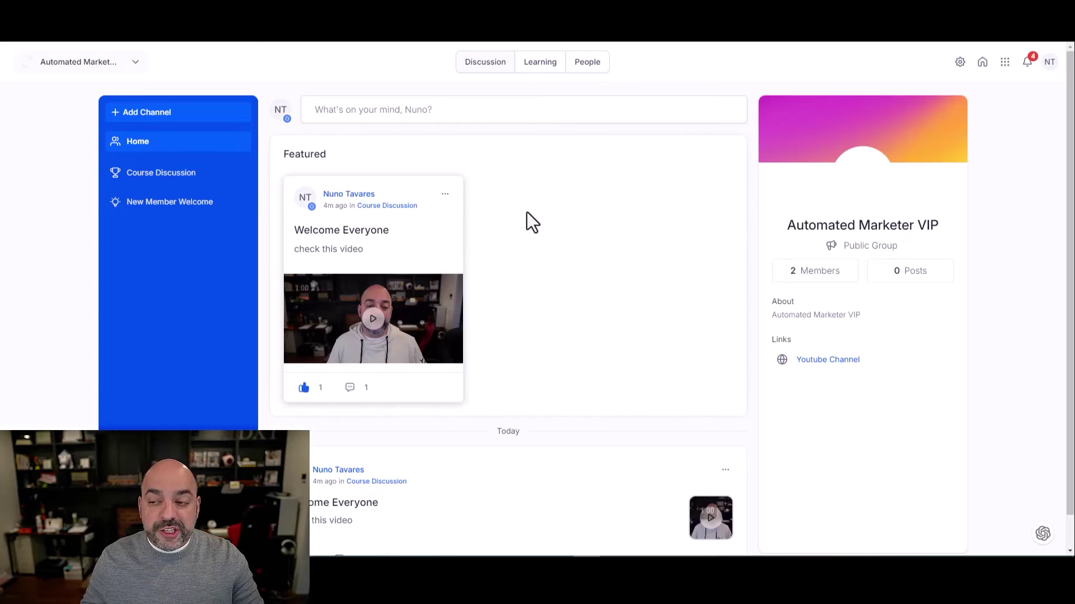
Open the group's People list and view the Change Role options for the Contributor member
click(595, 66)
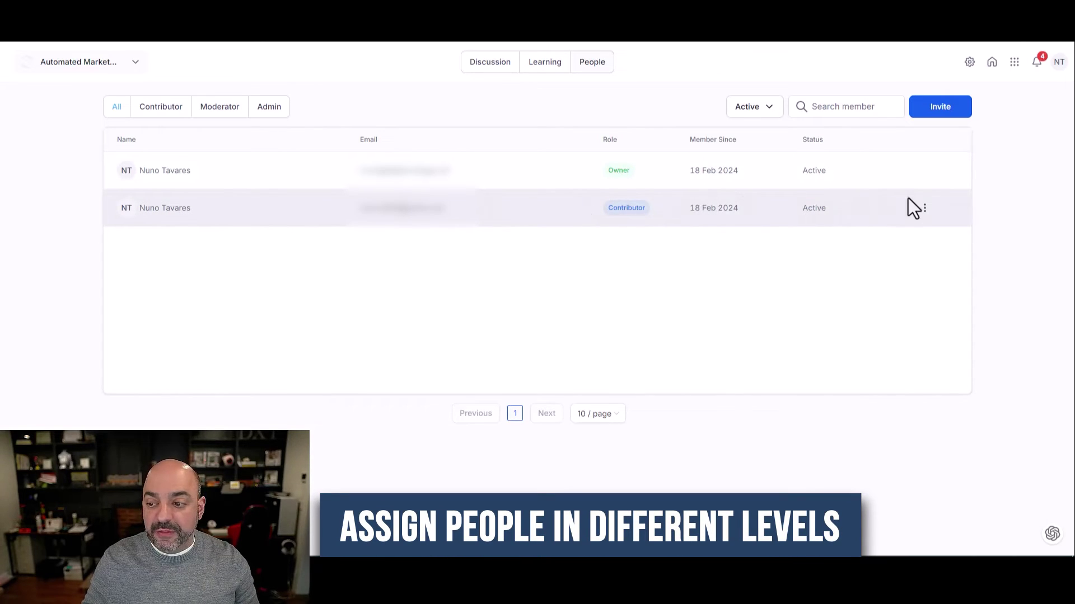
click(925, 208)
mouse_move(913, 168)
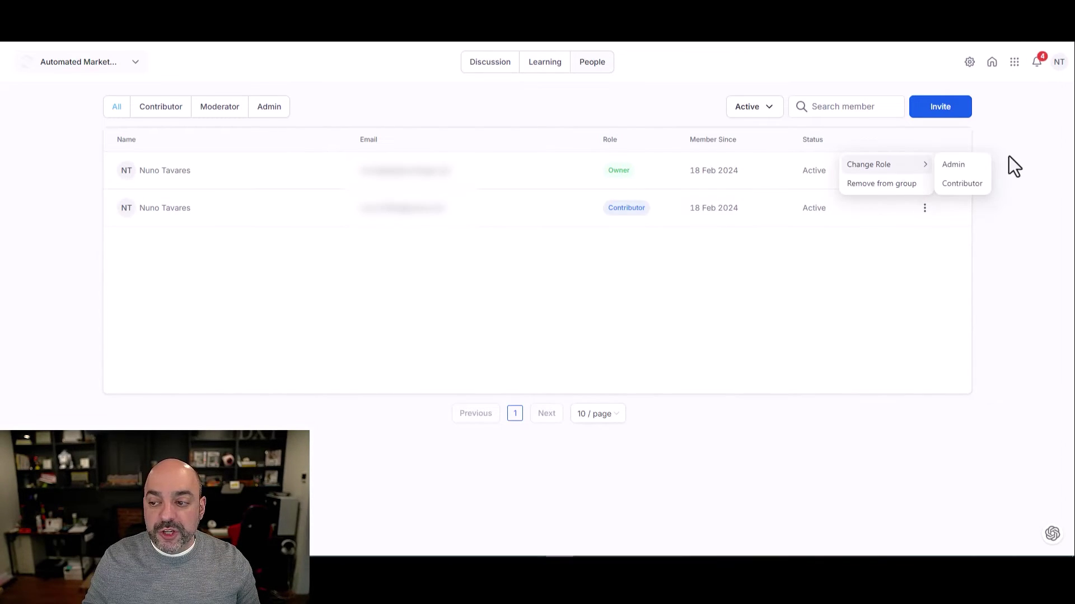
click(961, 184)
click(925, 208)
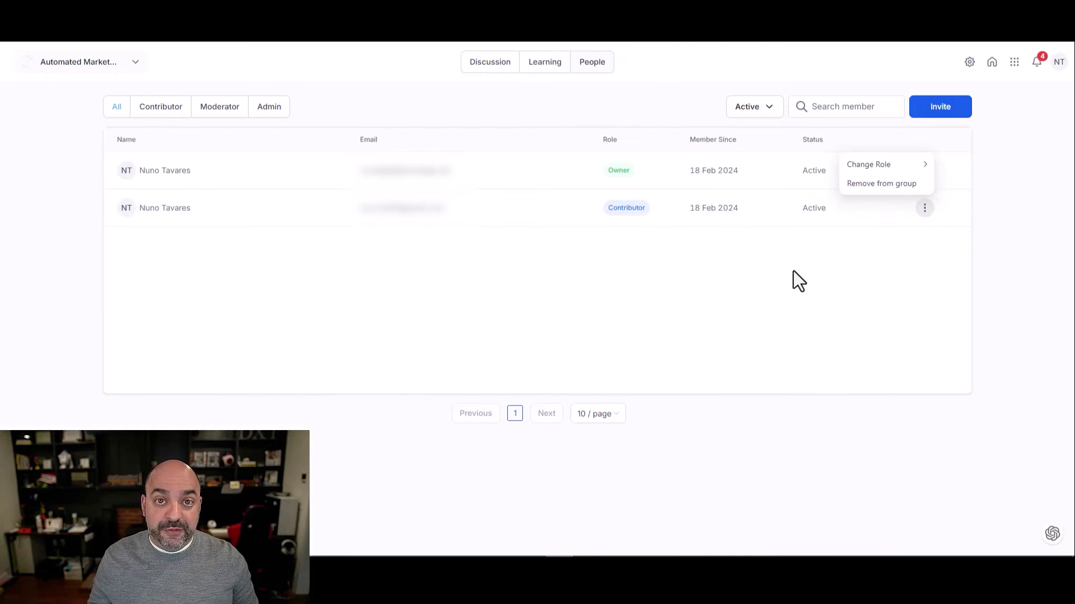
Filter the members by Contributor, Moderator and Admin roles, then show All members again
click(176, 109)
click(214, 114)
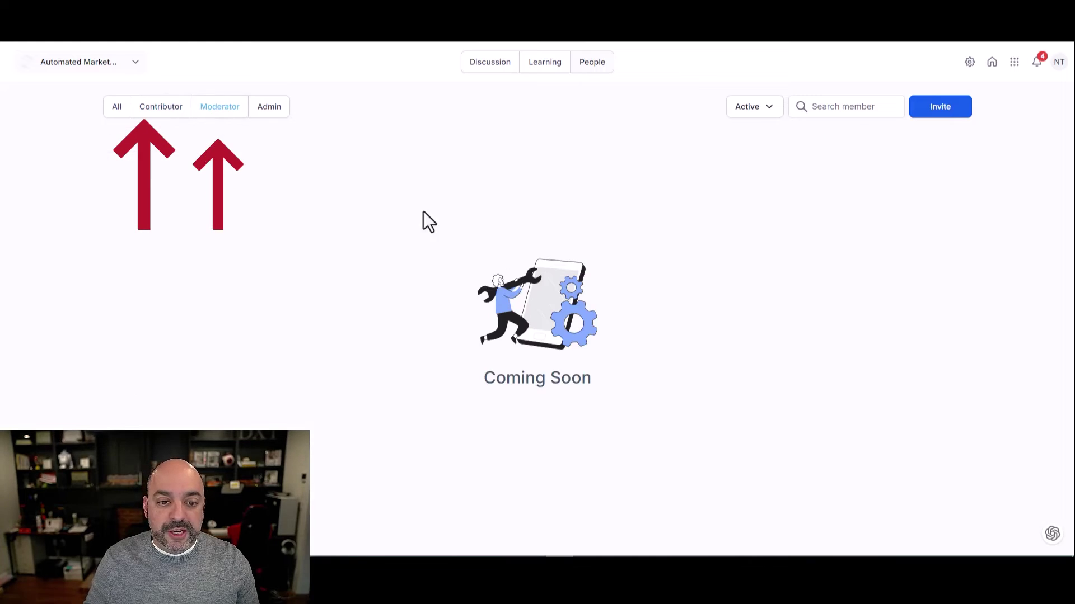
click(266, 110)
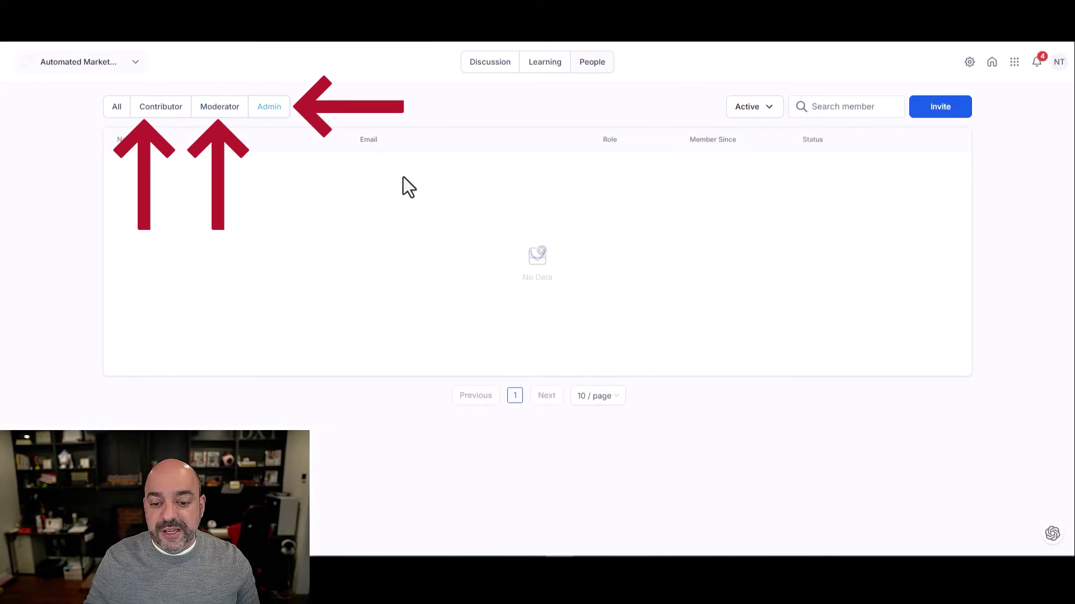
click(204, 107)
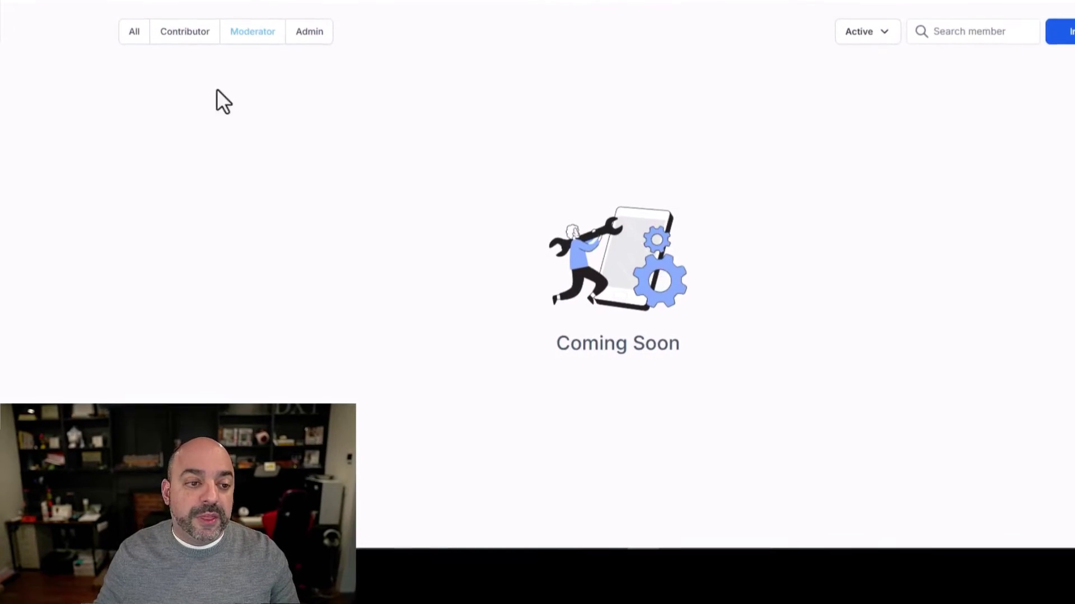
click(134, 31)
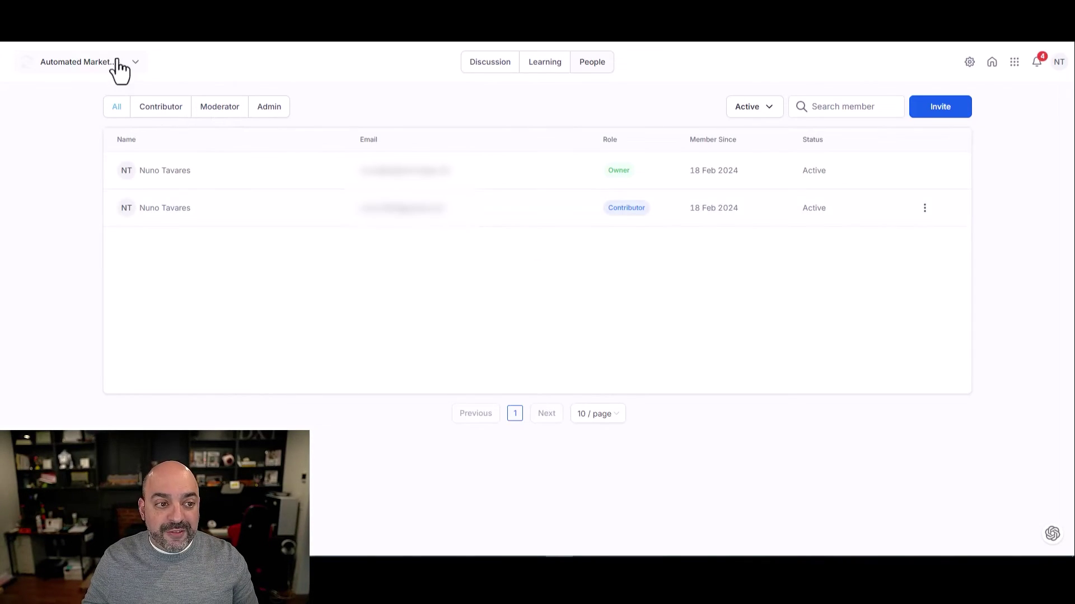
click(1014, 63)
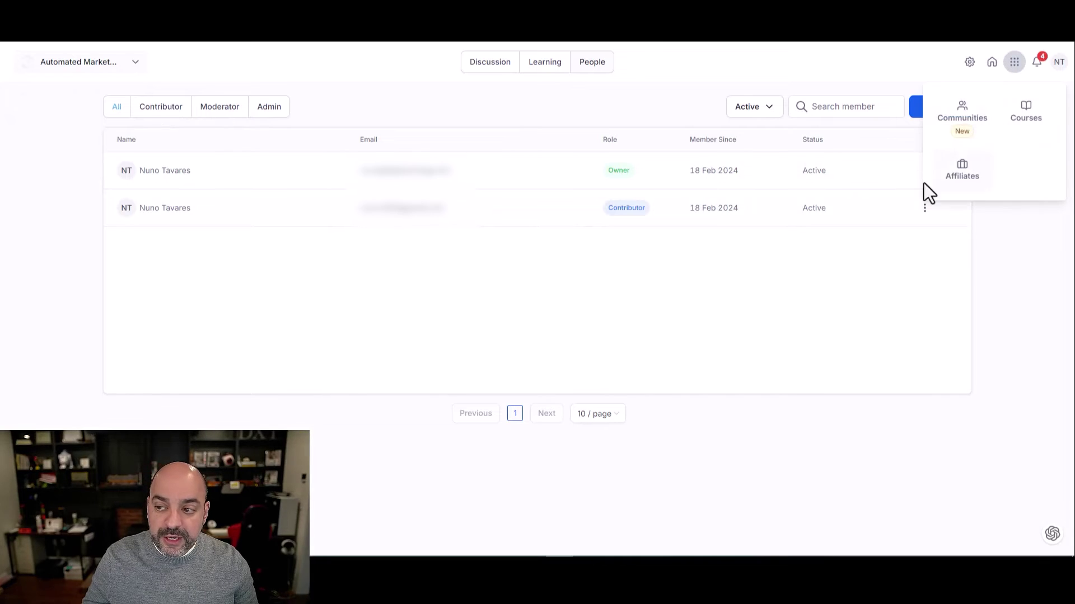
View the AM Community portal home and scroll to Groups Joined showing one group
click(992, 61)
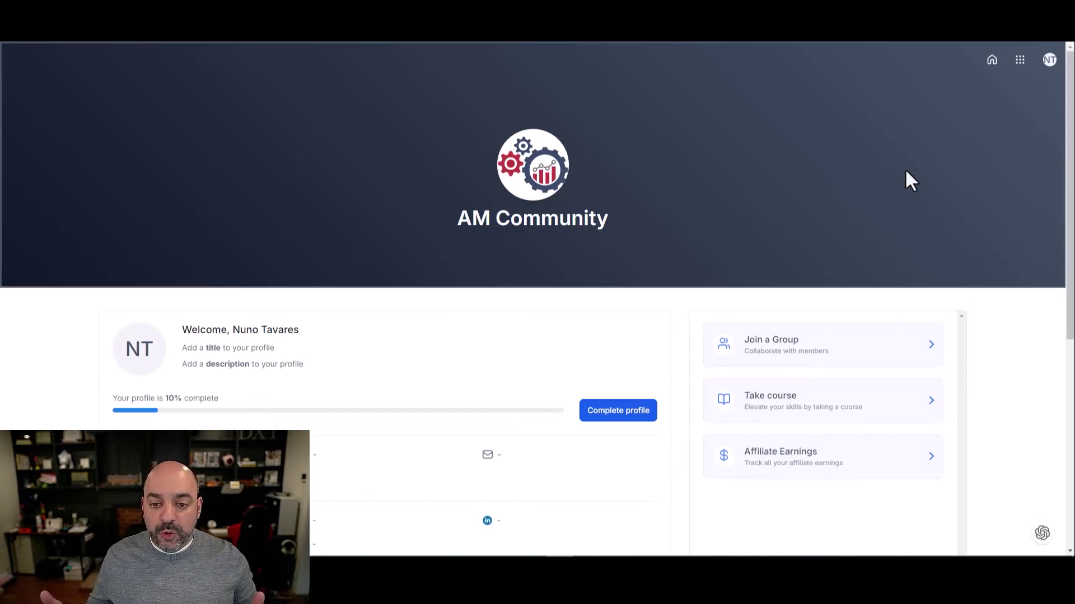
scroll(867, 204, down, 4)
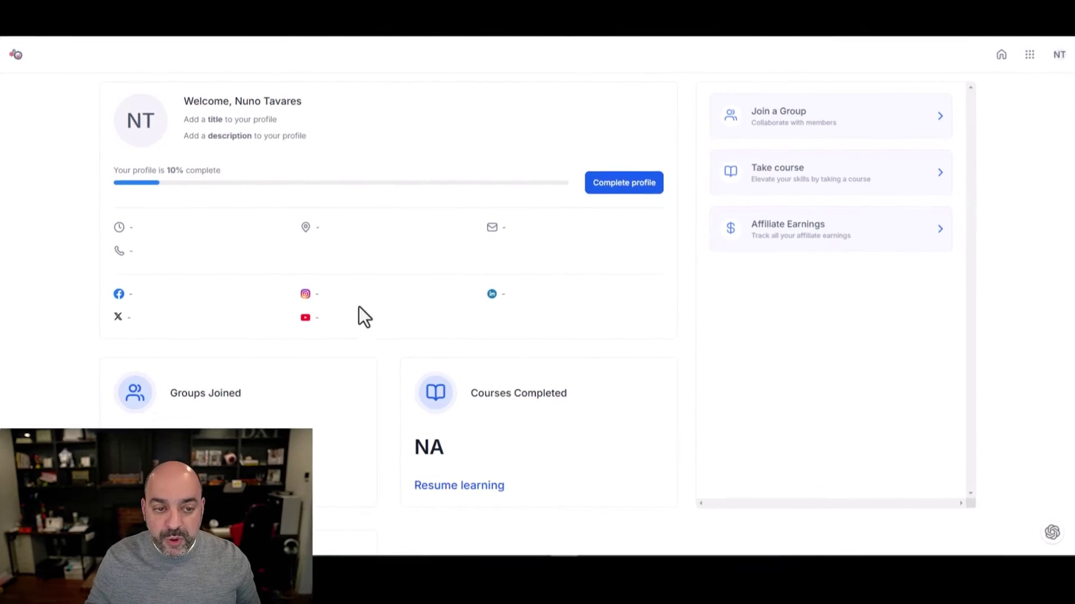
scroll(362, 311, down, 2)
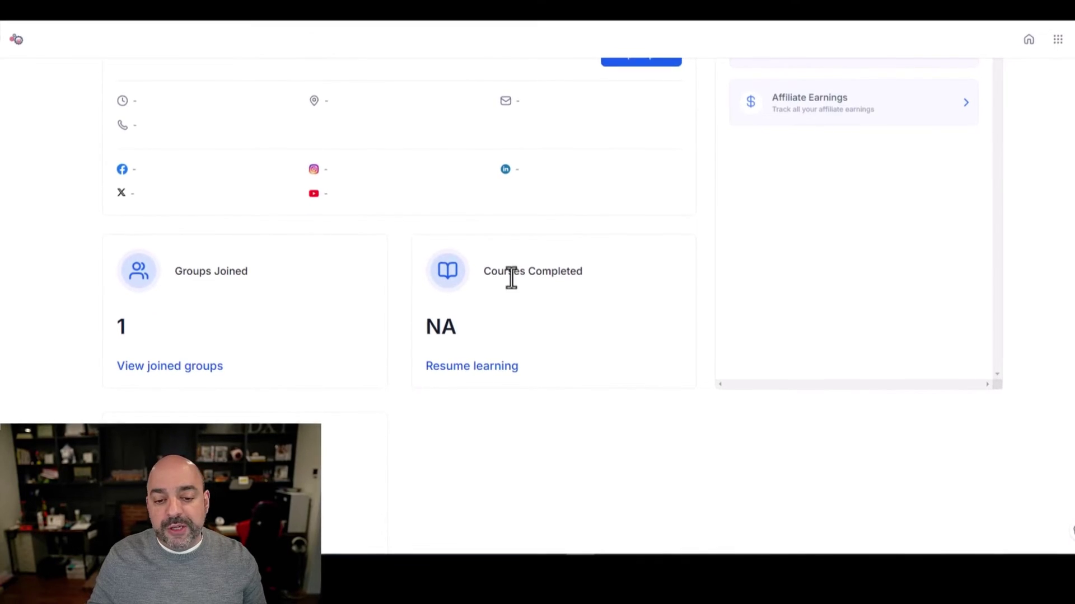
scroll(660, 379, up, 4)
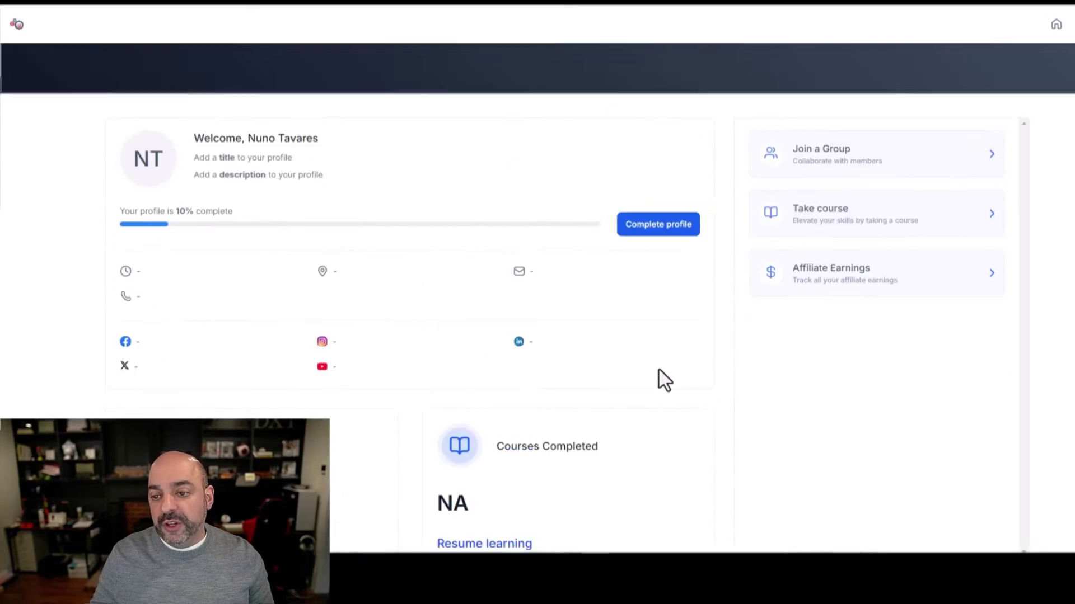
scroll(667, 370, down, 1)
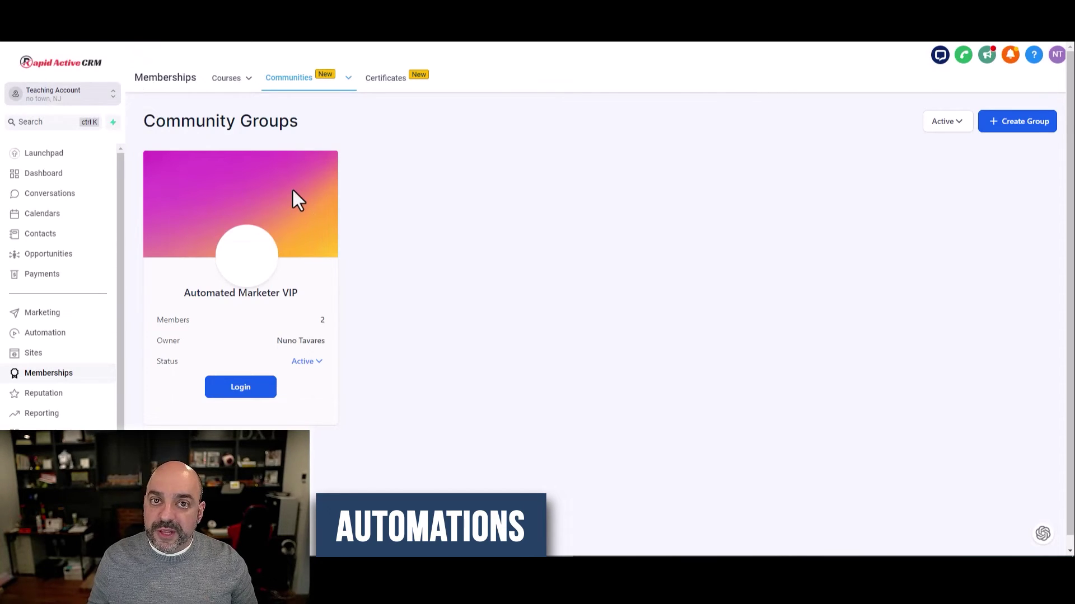
Open the Automation workflow list from the sidebar
click(45, 333)
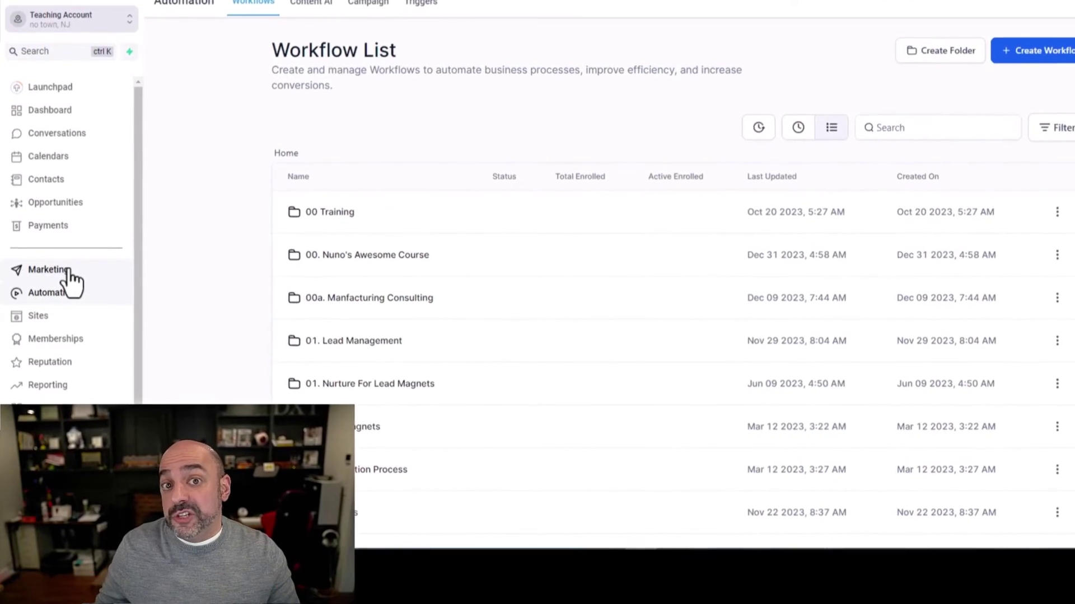
Open L01. New Lead from the 01. Lead Management folder and scroll through its branches
click(363, 341)
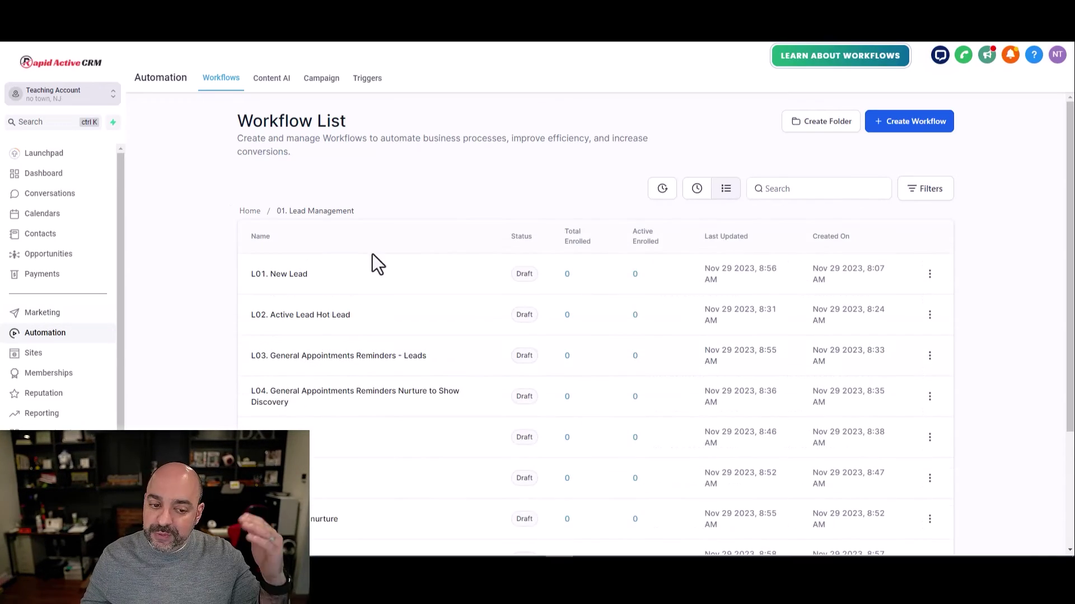
click(311, 273)
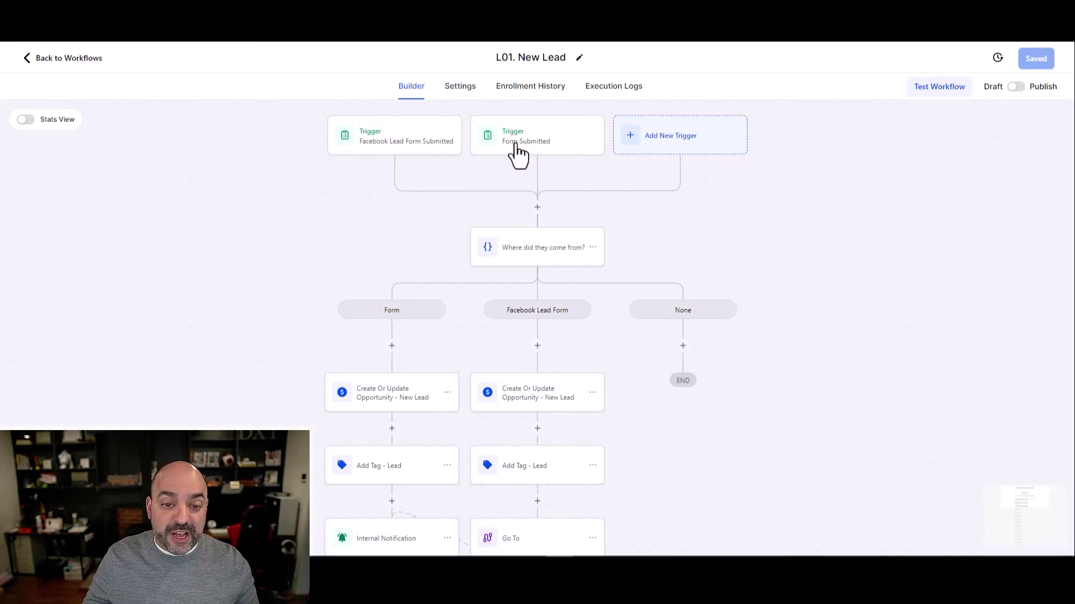
scroll(542, 168, down, 3)
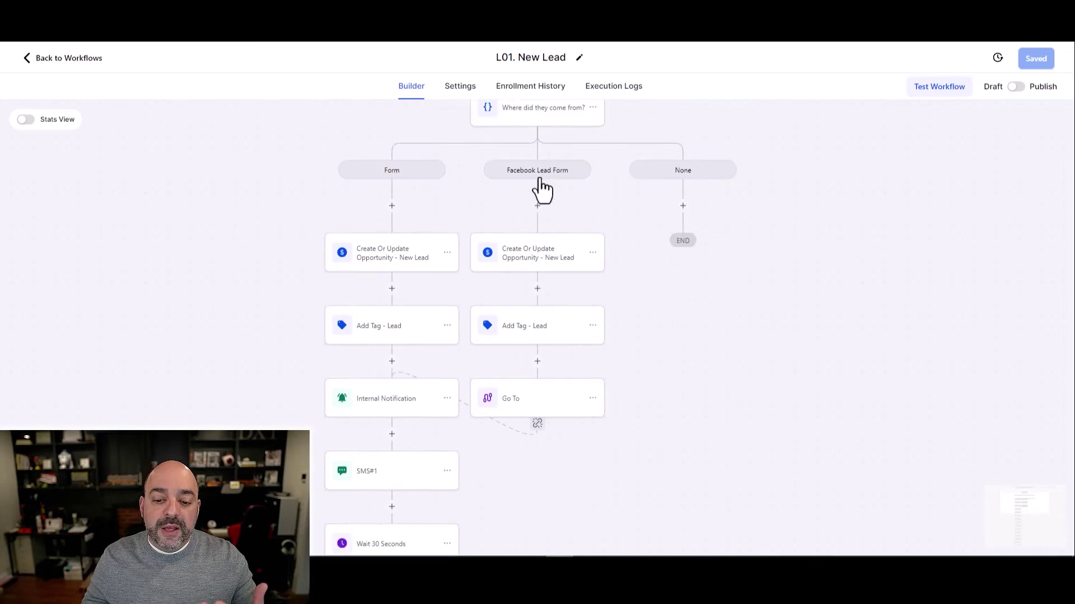
scroll(534, 331, down, 2)
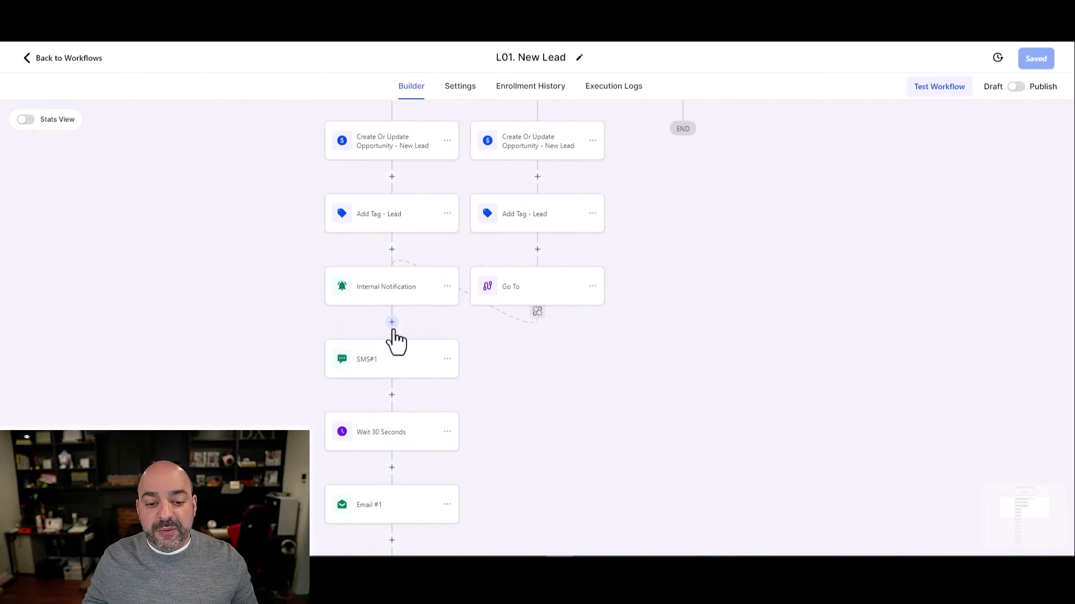
Add Grant Group Access for Automated Marketer VIP after Internal Notification, then copy the portal URL
click(393, 328)
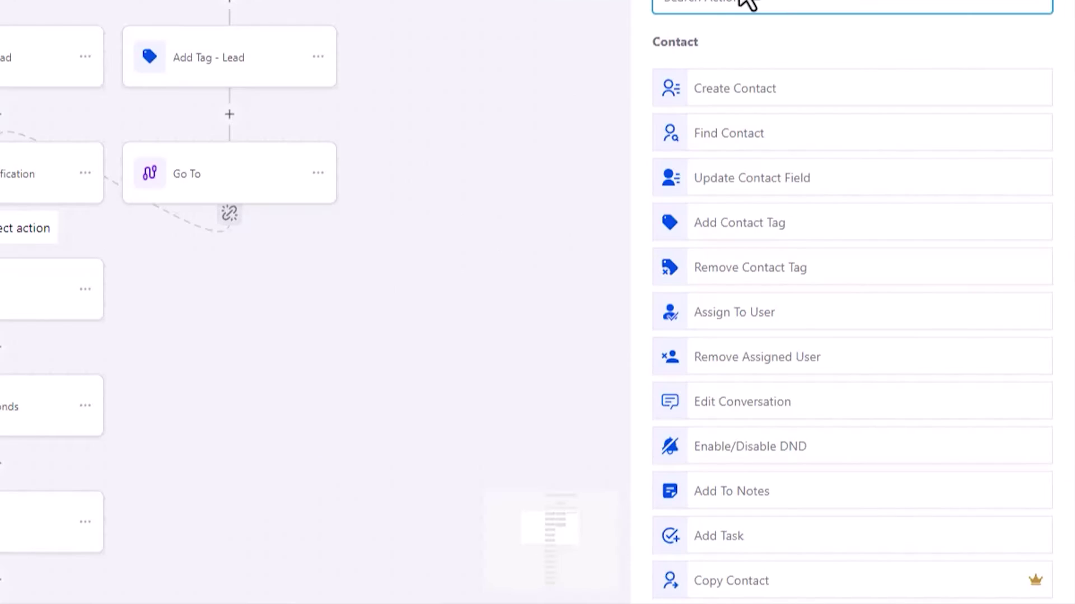
scroll(926, 279, down, 10)
scroll(851, 207, down, 10)
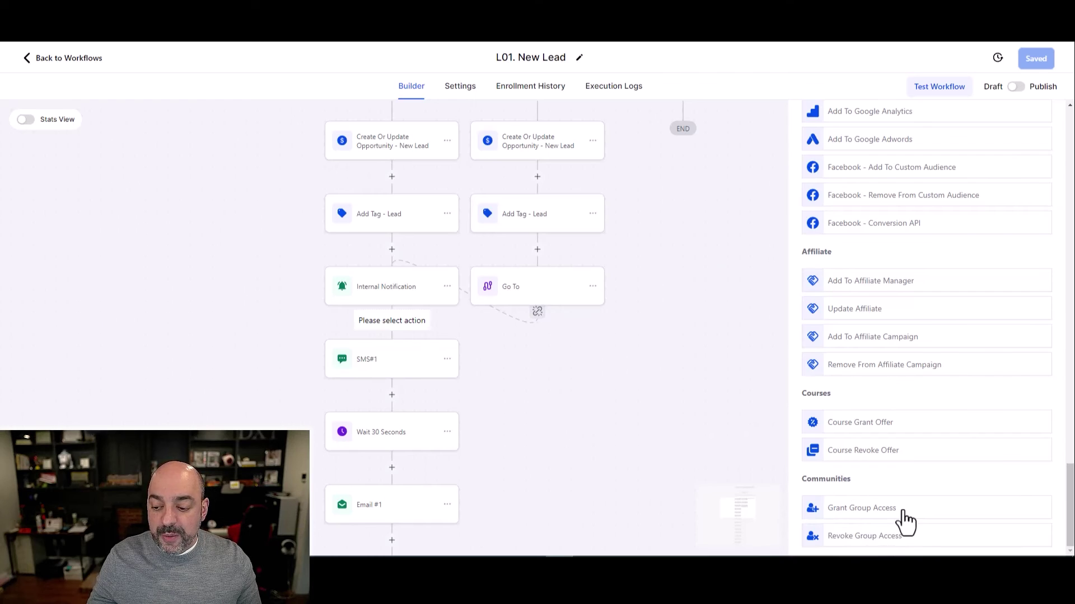
click(902, 512)
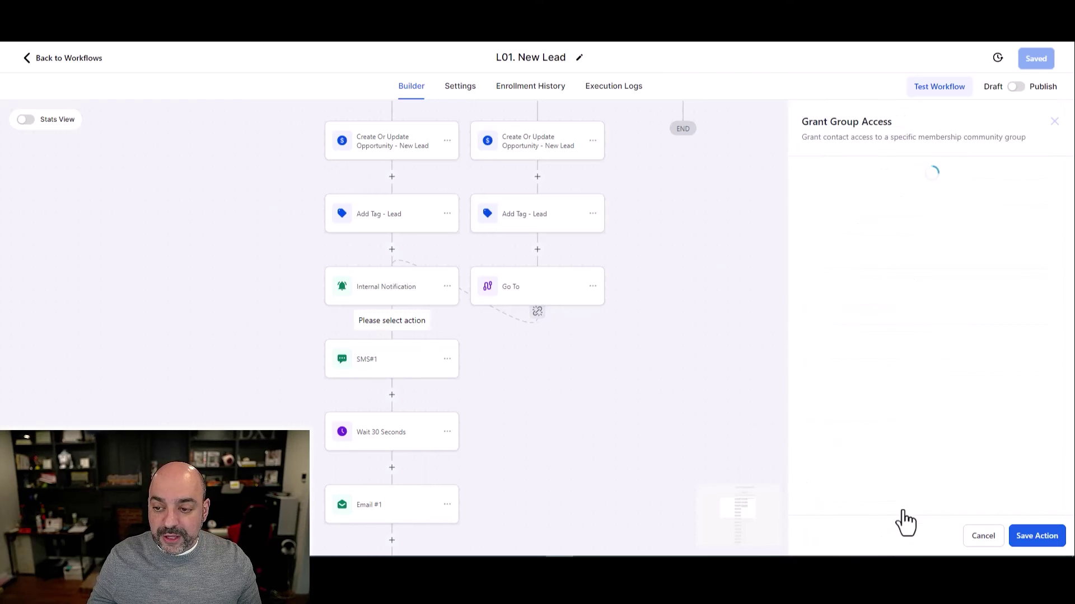
click(866, 251)
click(856, 302)
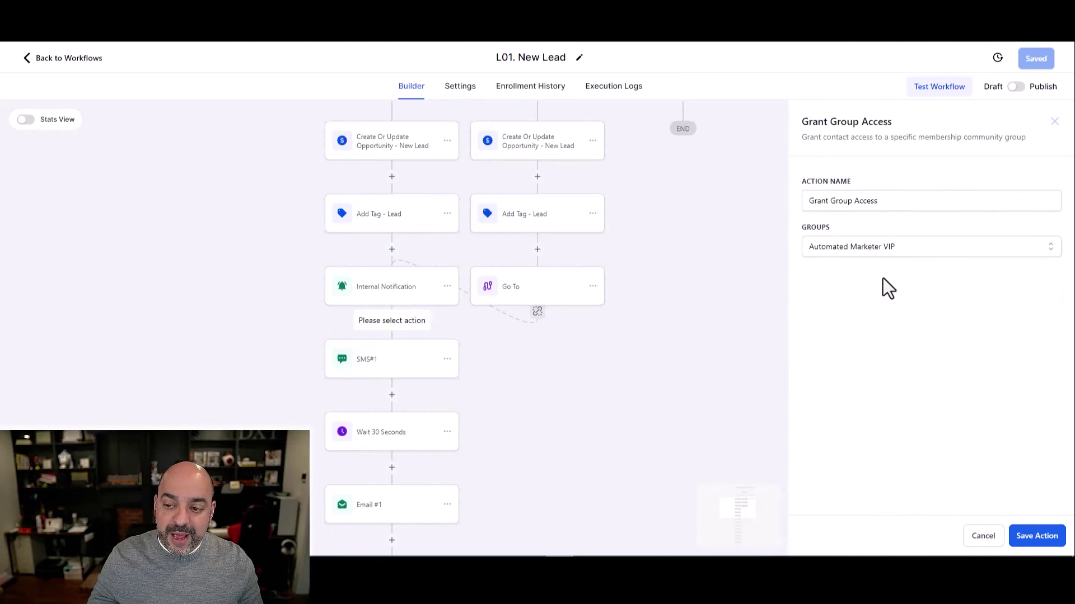
click(1030, 537)
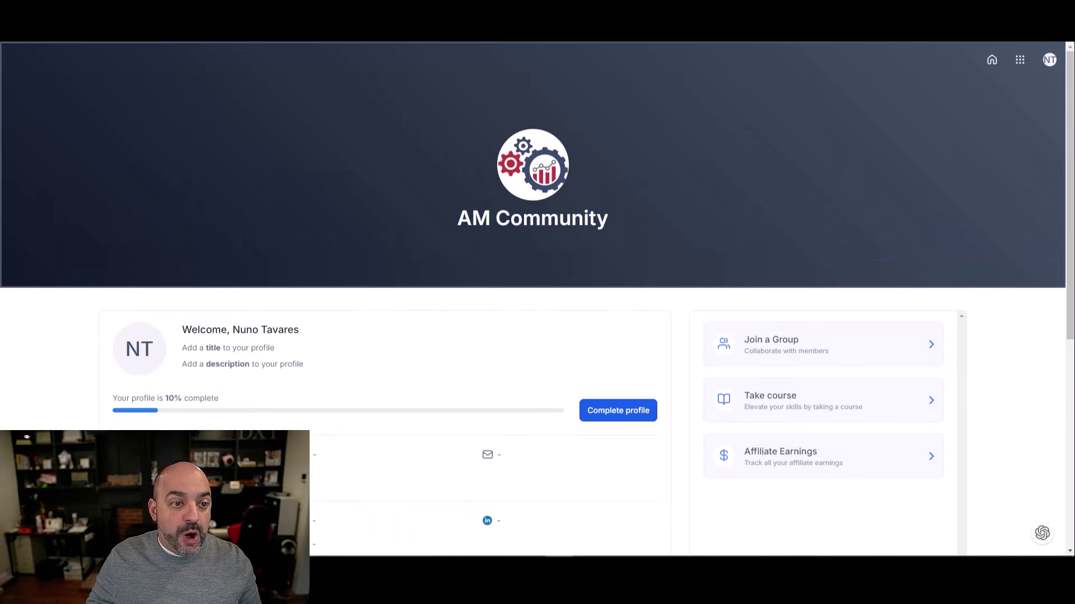
right_click(236, 39)
click(302, 89)
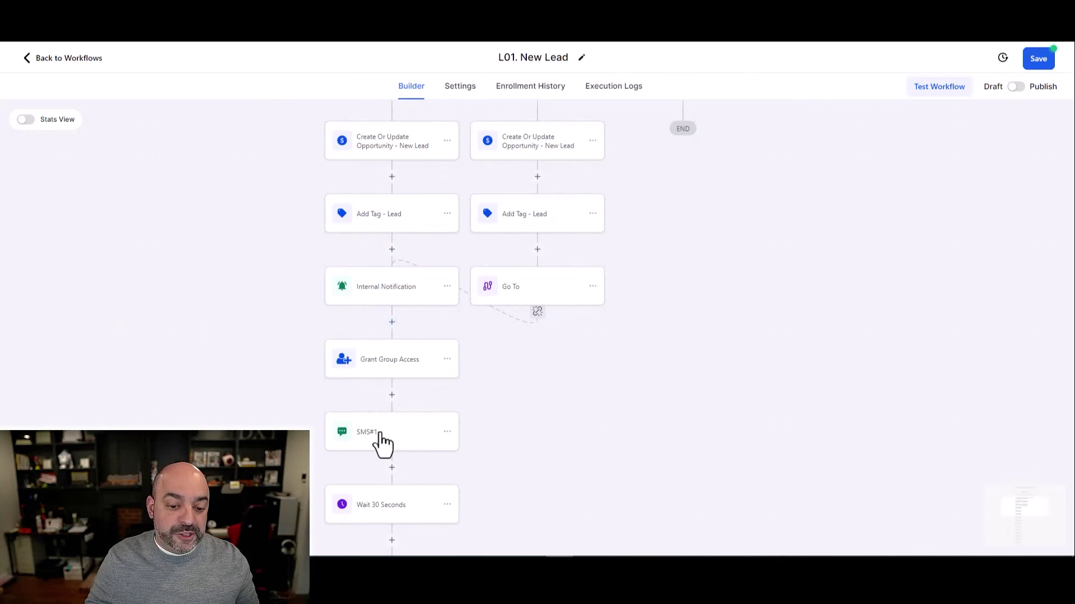
Rewrite SMS#1 to ask leads to create a password and log in at the pasted portal link
click(380, 432)
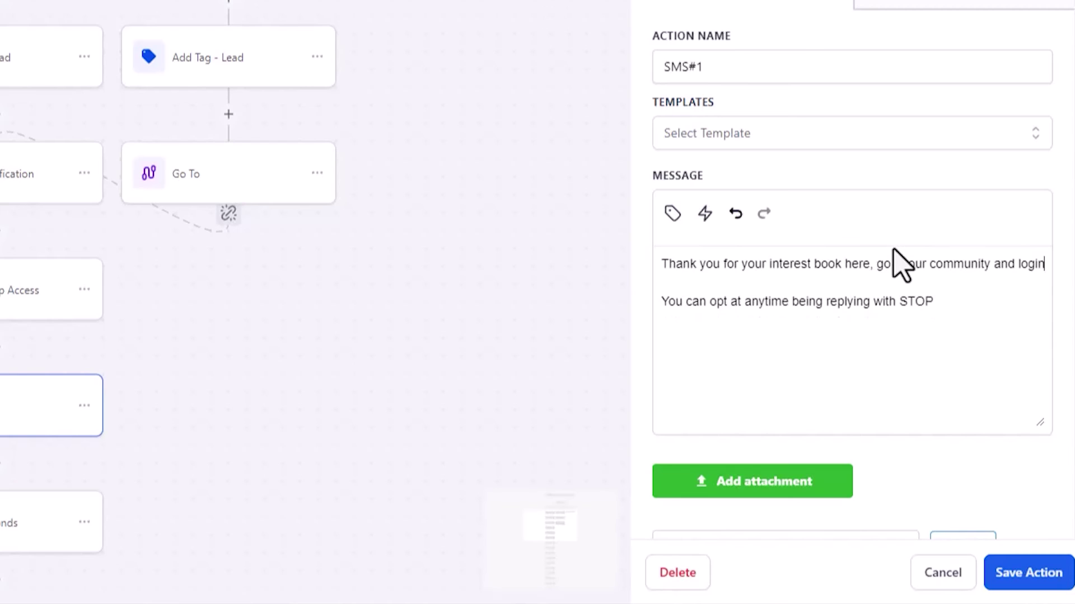
text(reate apas)
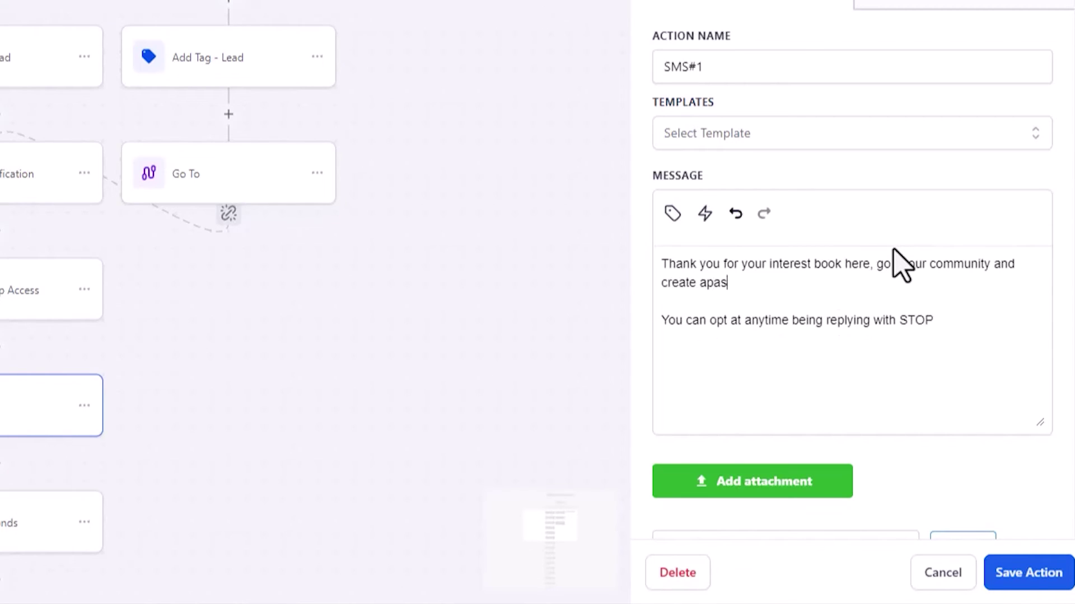
text(in :)
key(ctrl+v)
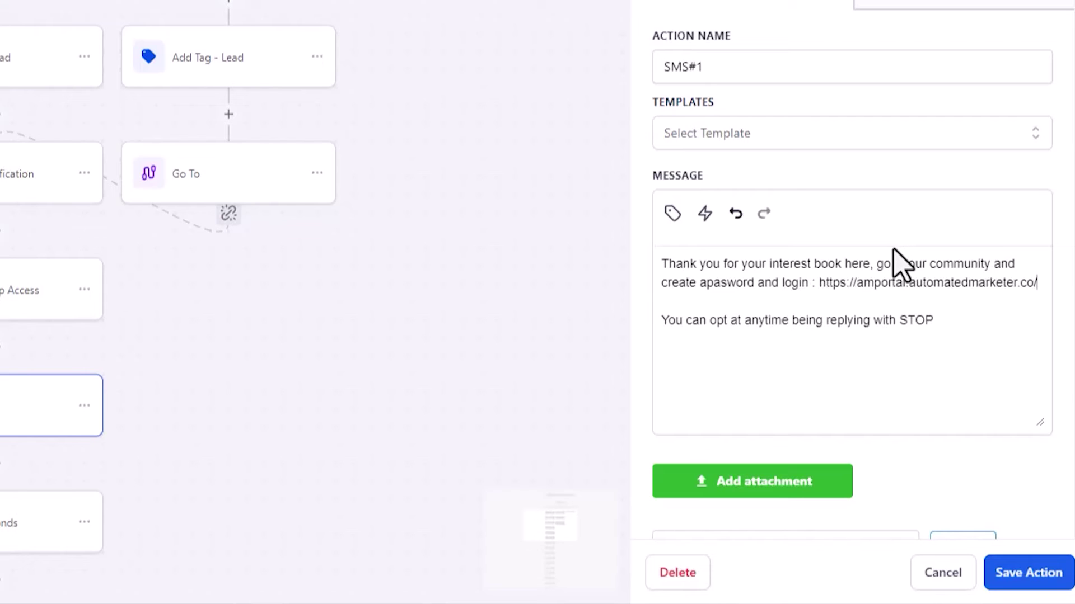
key(Return)
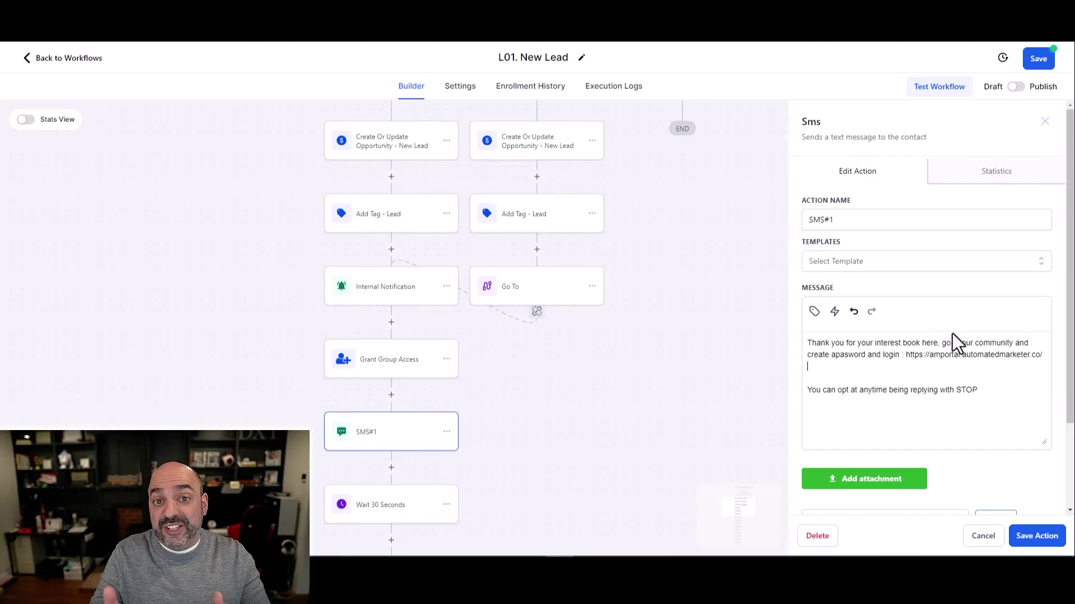
click(1058, 536)
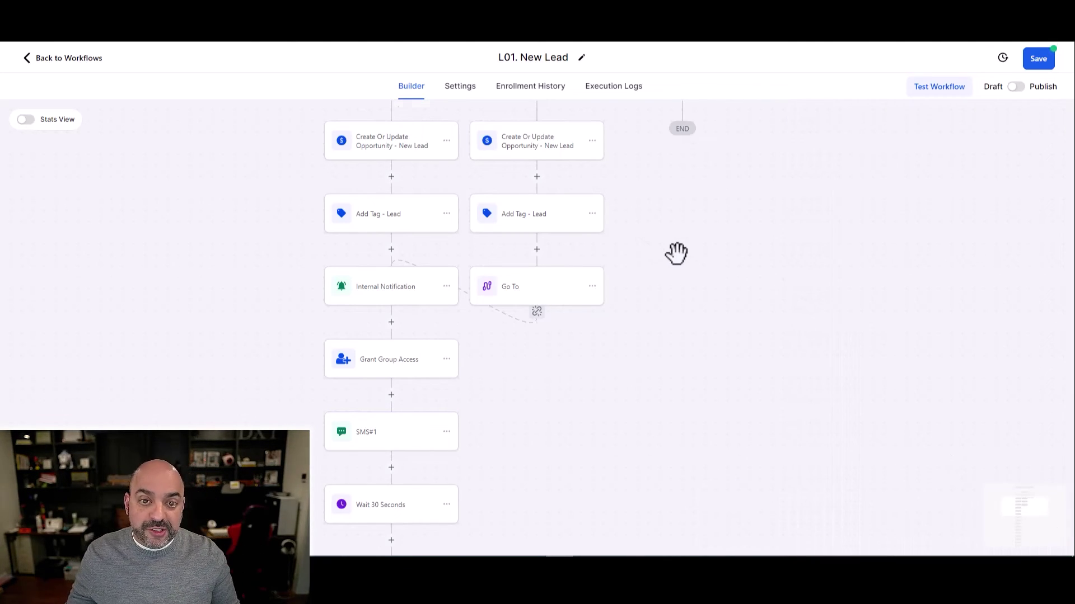
Insert a Course Grant step after Grant Group Access, offering the Highlevel course
scroll(347, 465, down, 1)
click(391, 339)
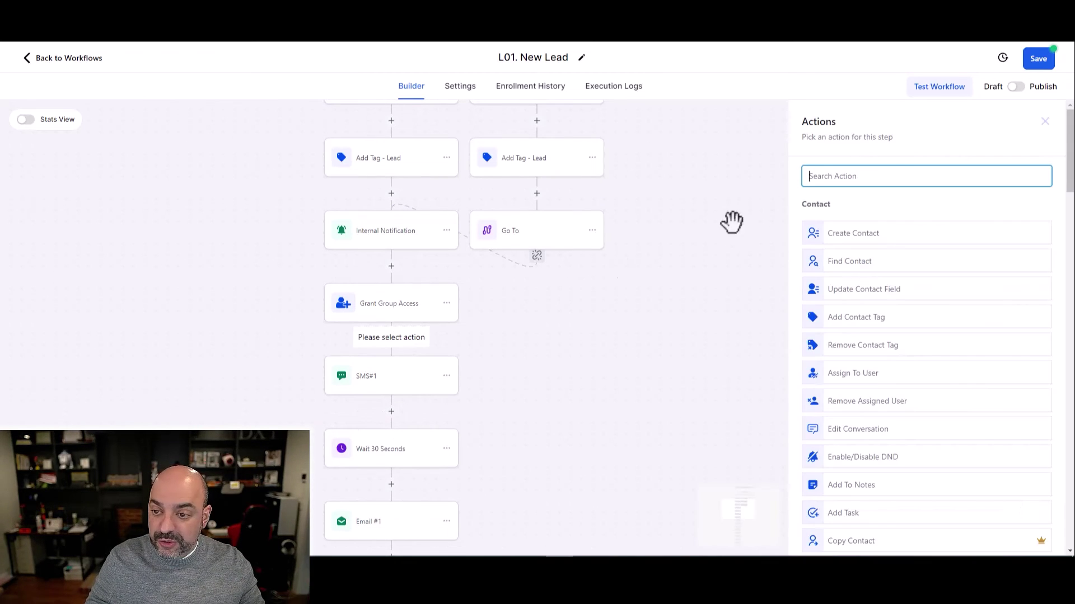
text(mes)
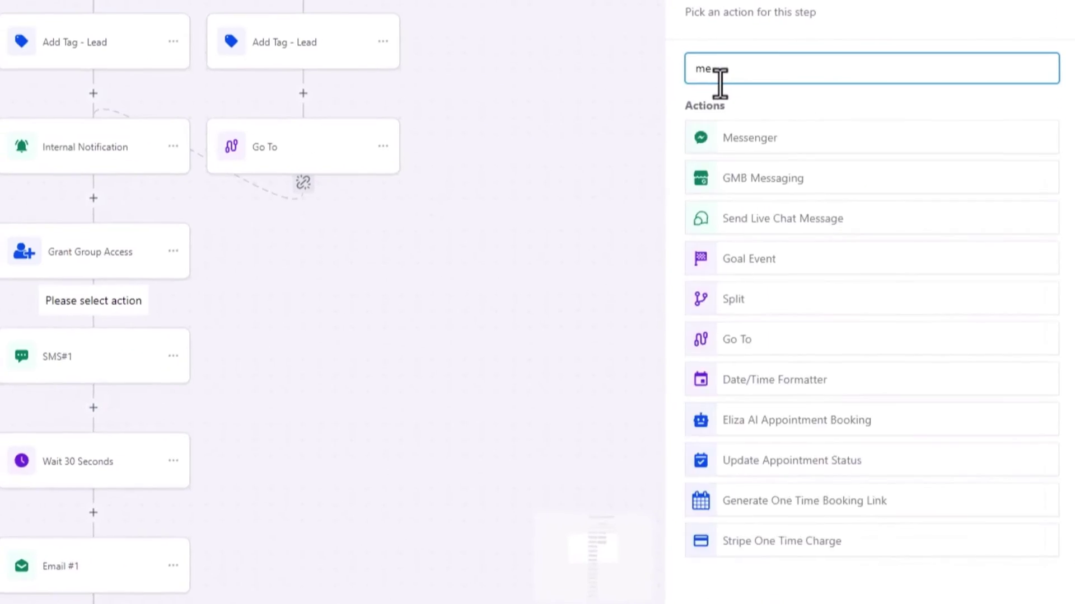
key(BackSpace)
key(BackSpace)
key(BackSpace)
scroll(768, 141, down, 20)
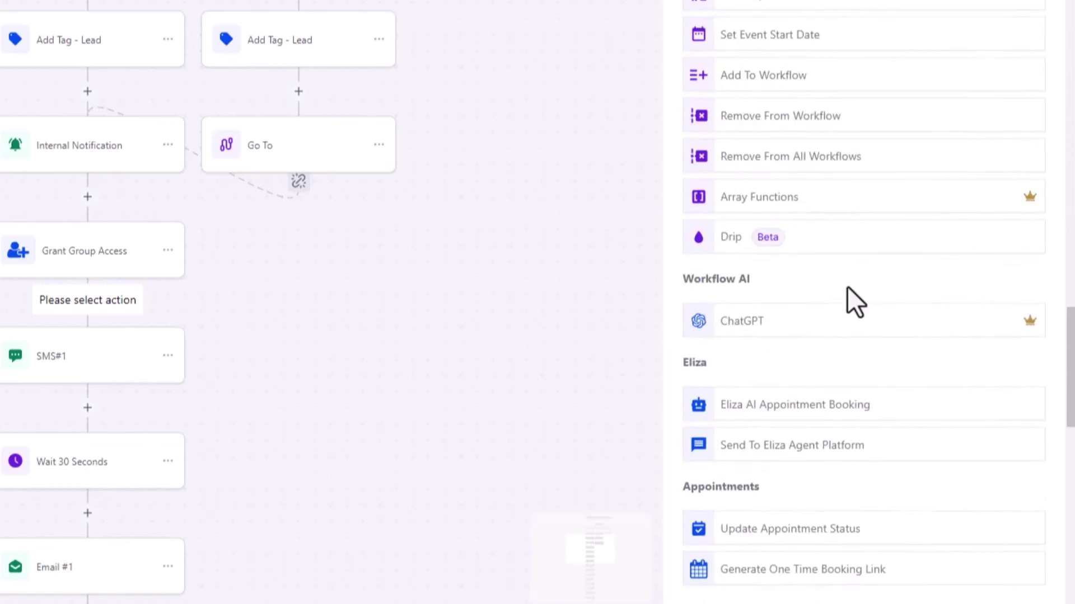
click(782, 434)
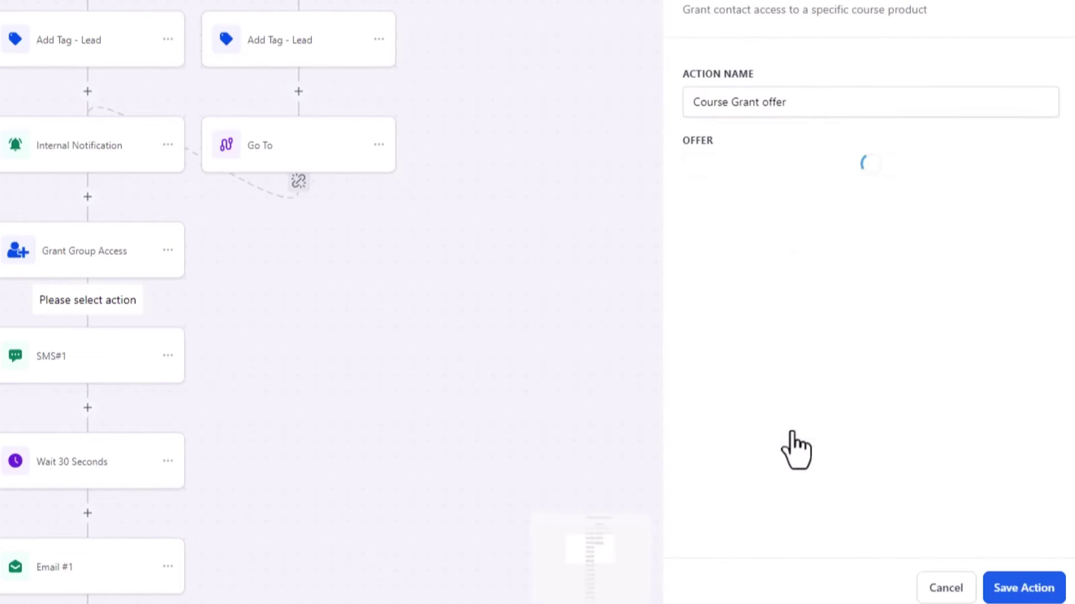
click(800, 174)
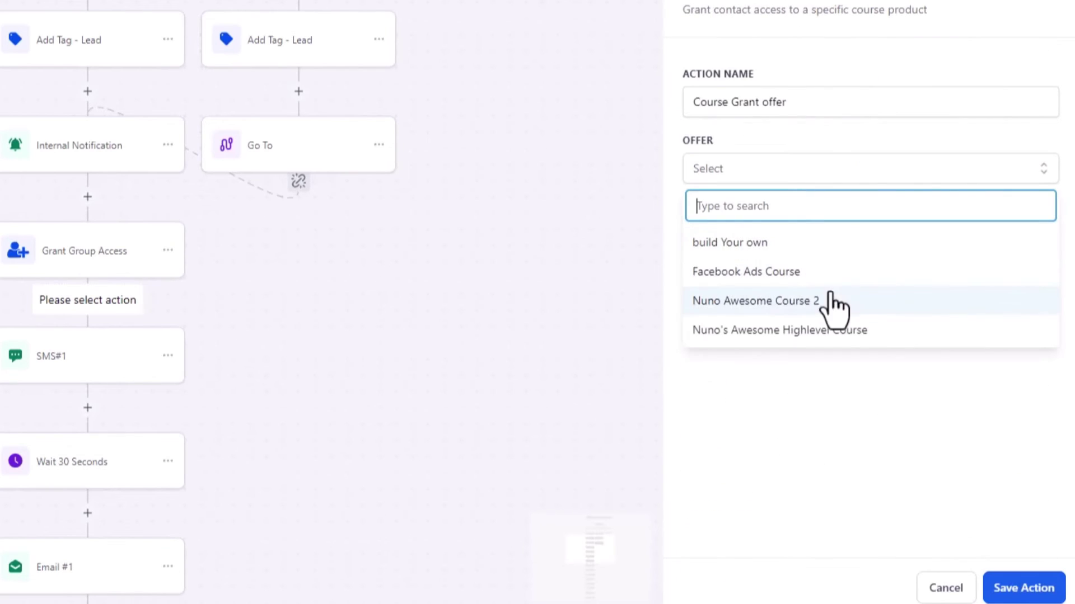
click(832, 331)
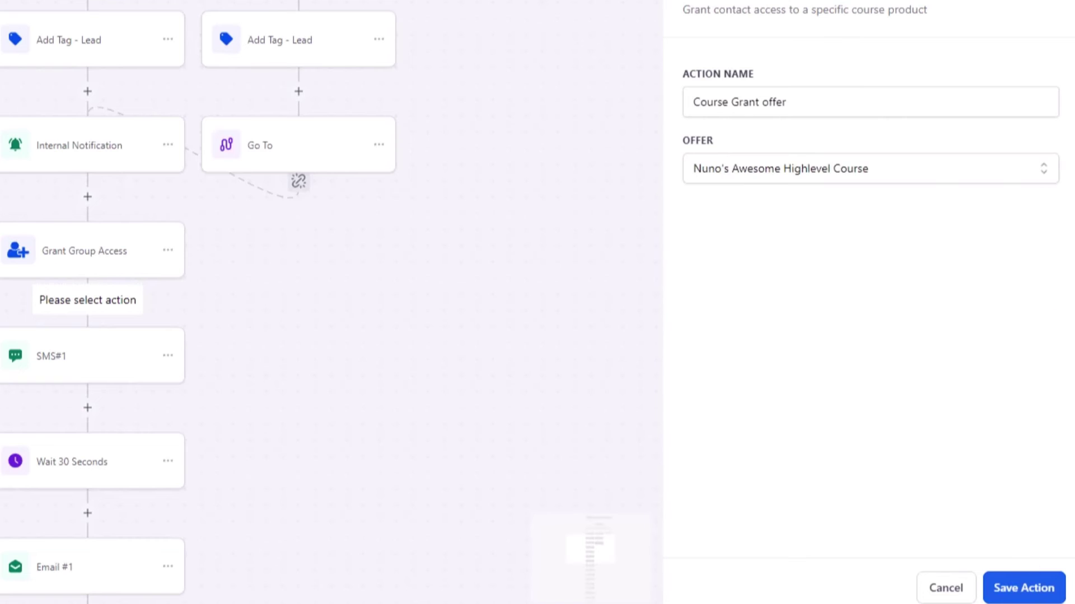
click(1024, 585)
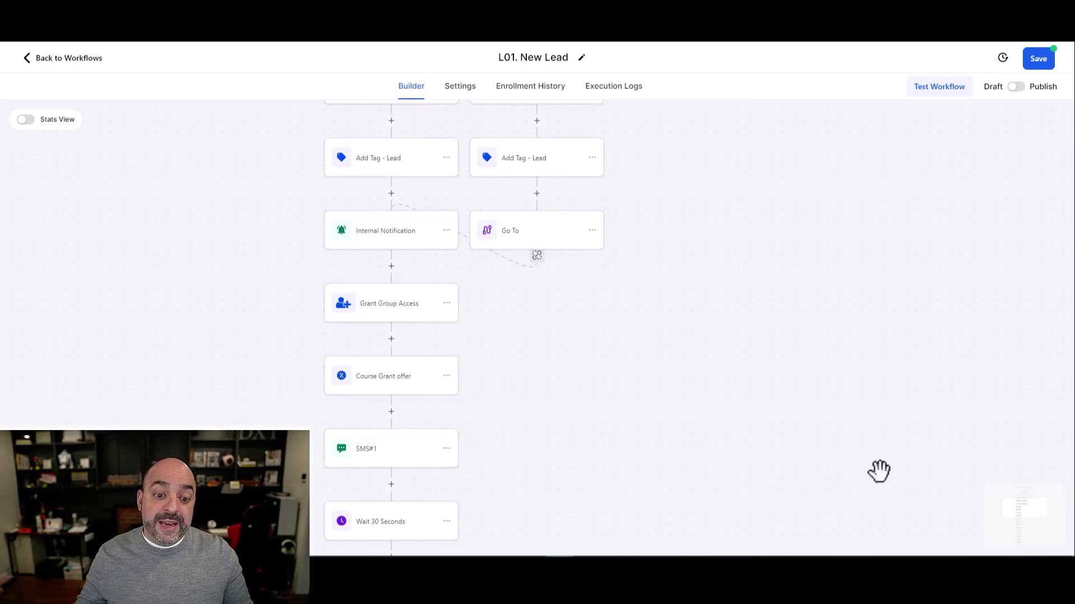
scroll(879, 471, down, 15)
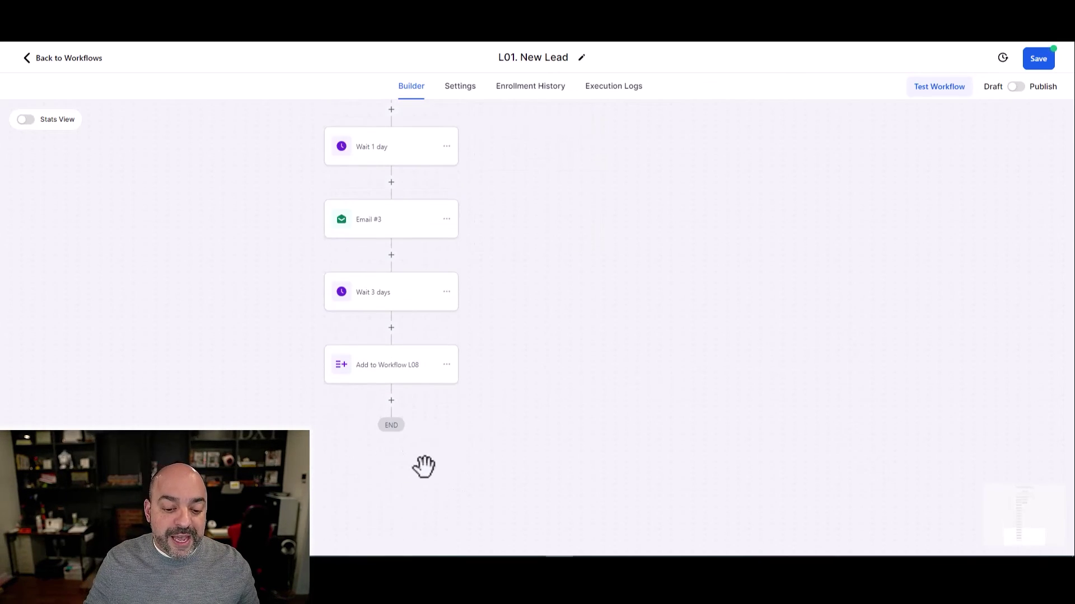
Add Revoke Group Access for Automated Marketer VIP after Wait 3 days, then exit to the workflow list
click(392, 327)
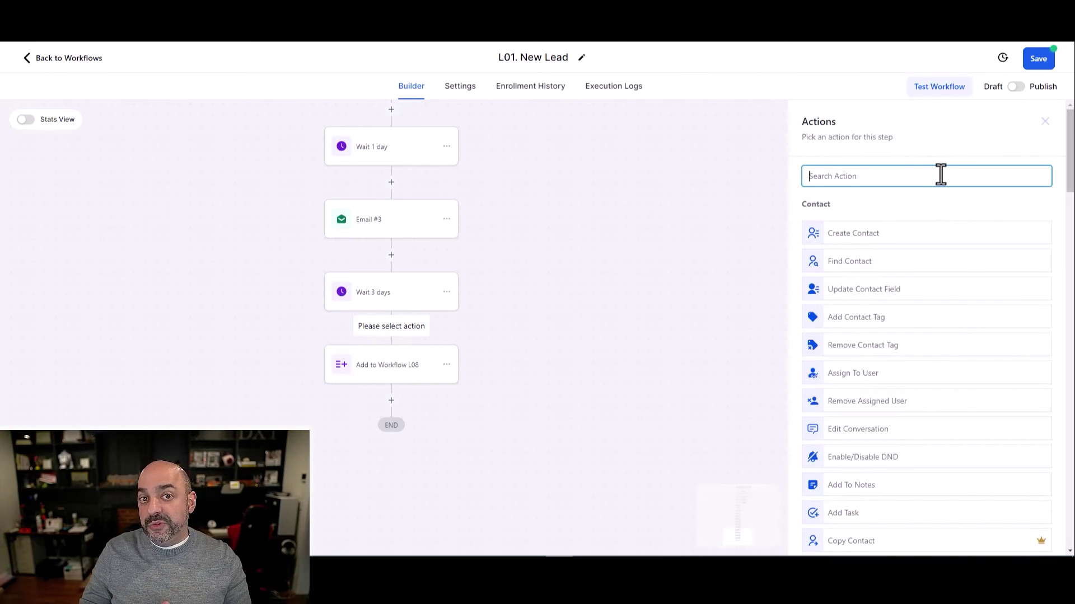
text(revoke)
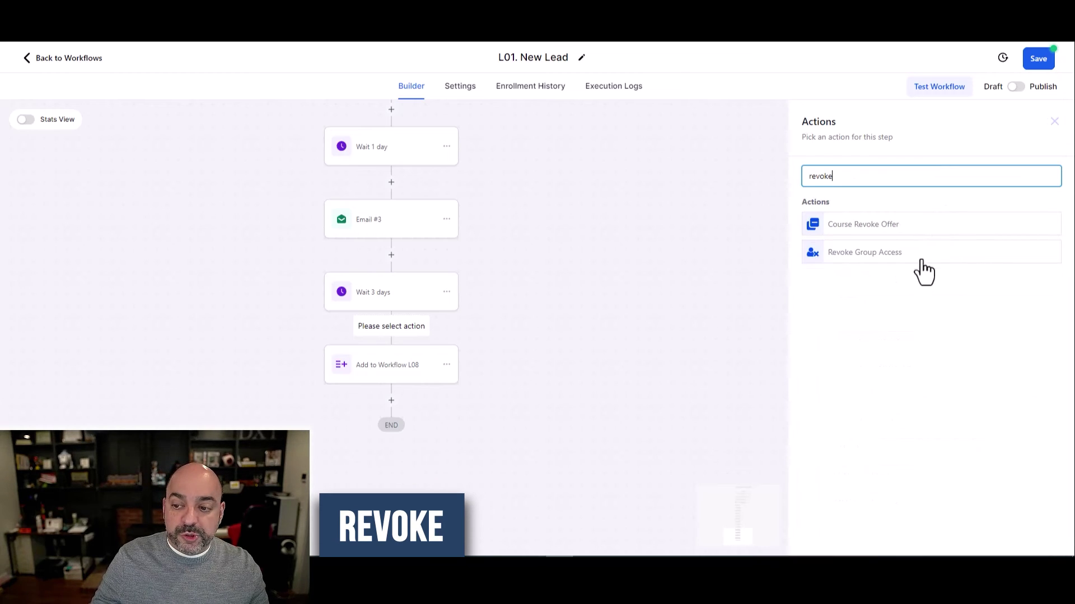
click(921, 259)
click(901, 247)
click(894, 297)
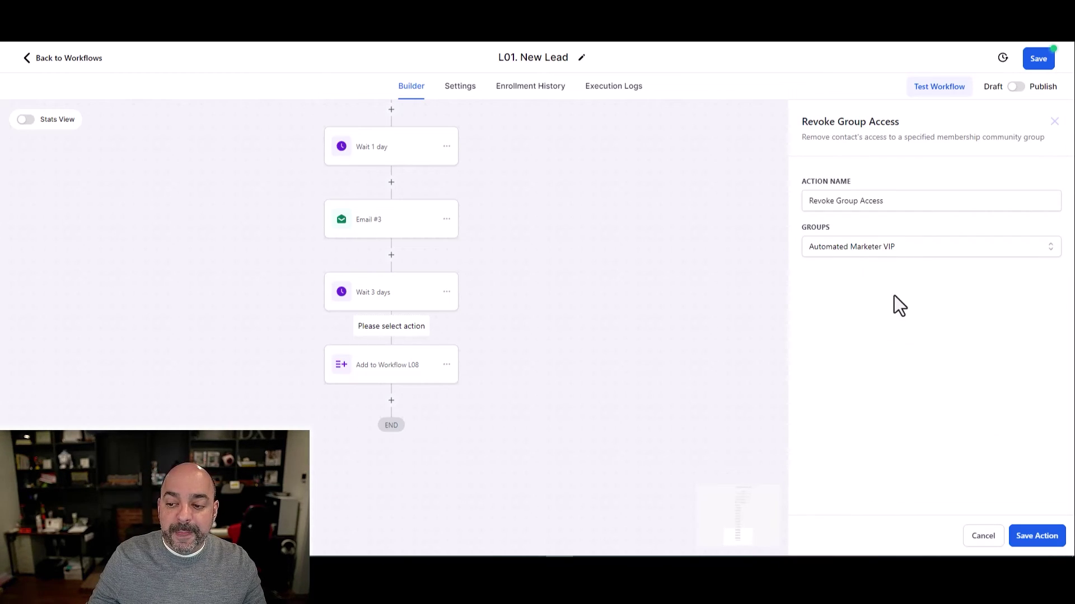
click(1036, 536)
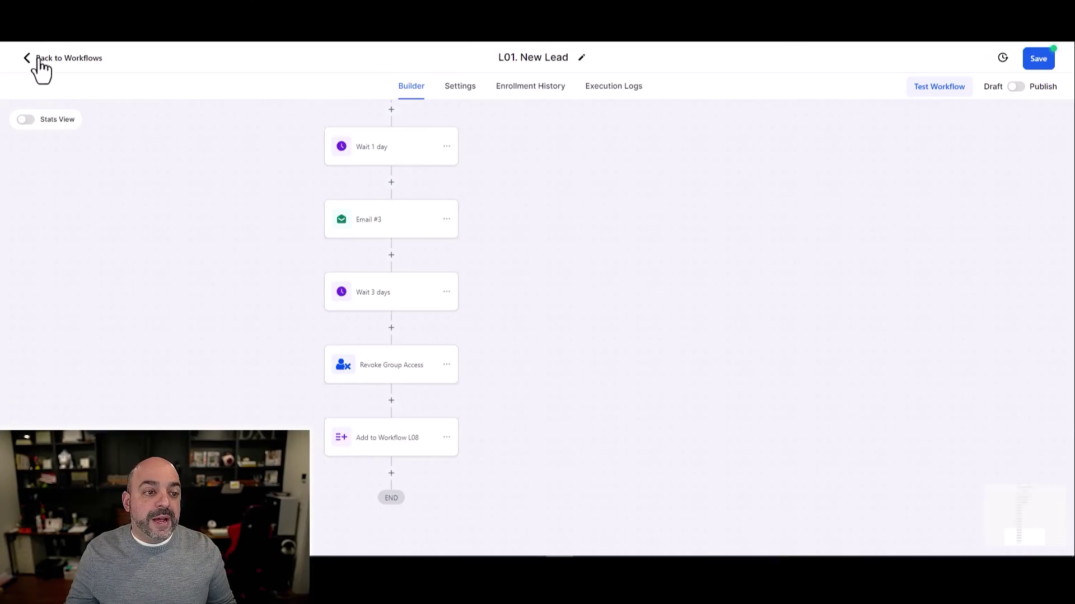
click(53, 58)
click(632, 331)
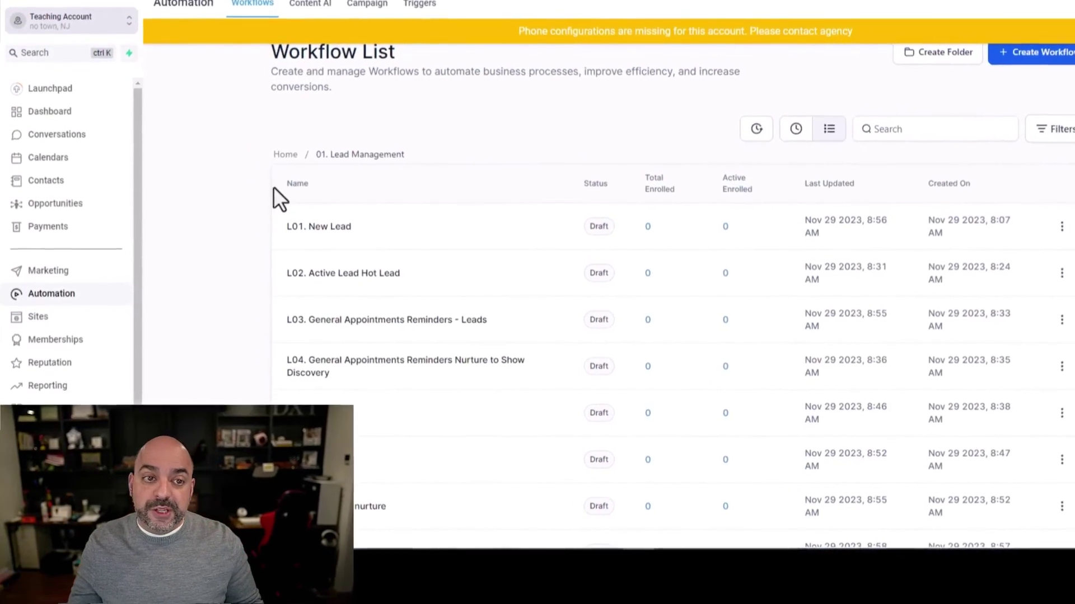
Open the client portal Domain Setup and select the CNAME target and A record 34.67.19.69
click(77, 319)
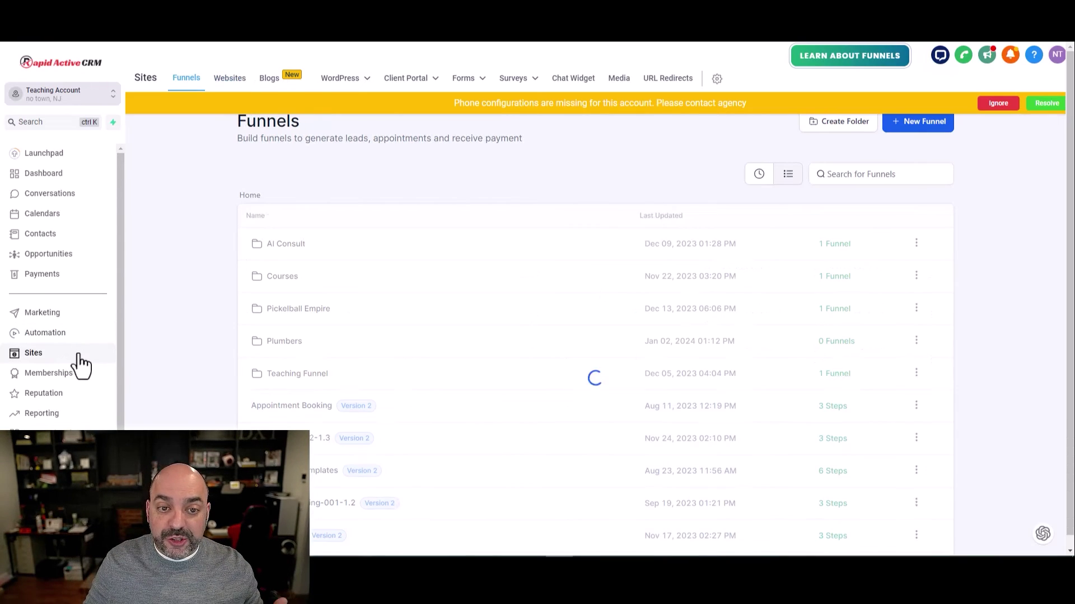
mouse_move(429, 81)
click(419, 123)
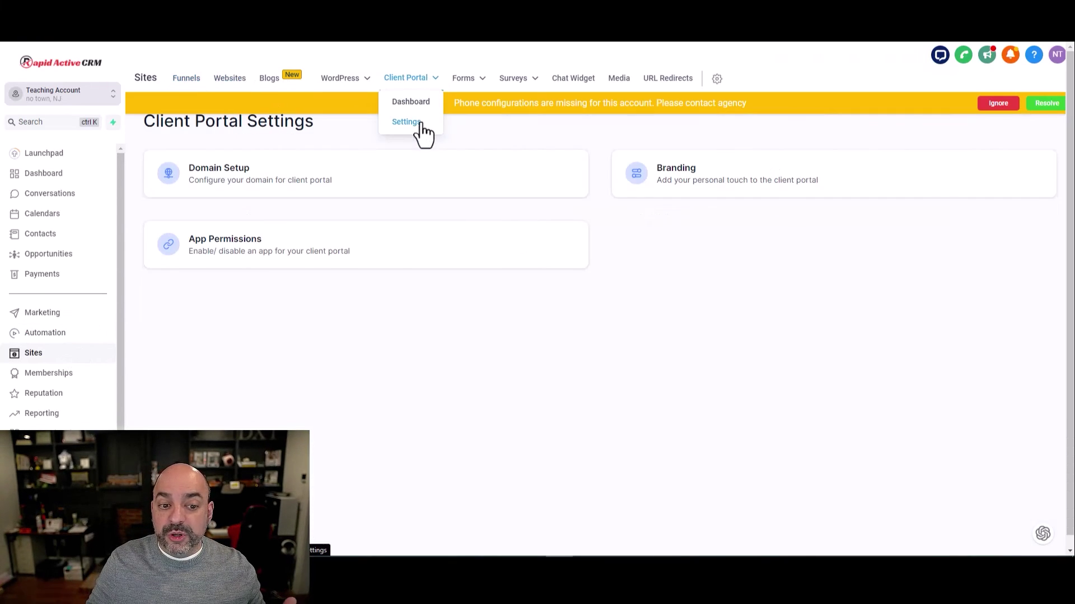
click(388, 185)
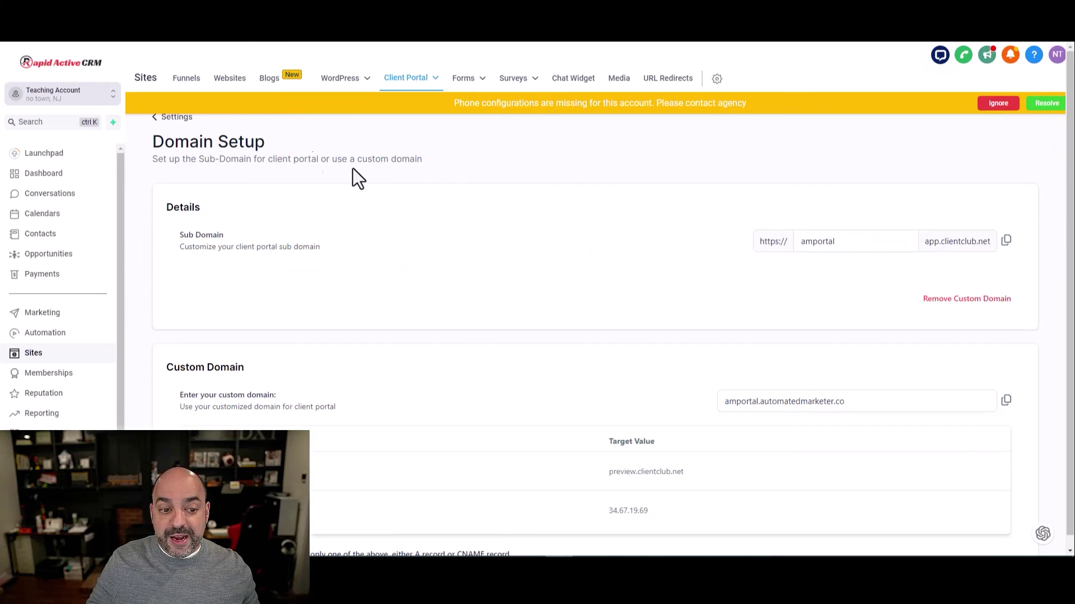
scroll(830, 249, down, 3)
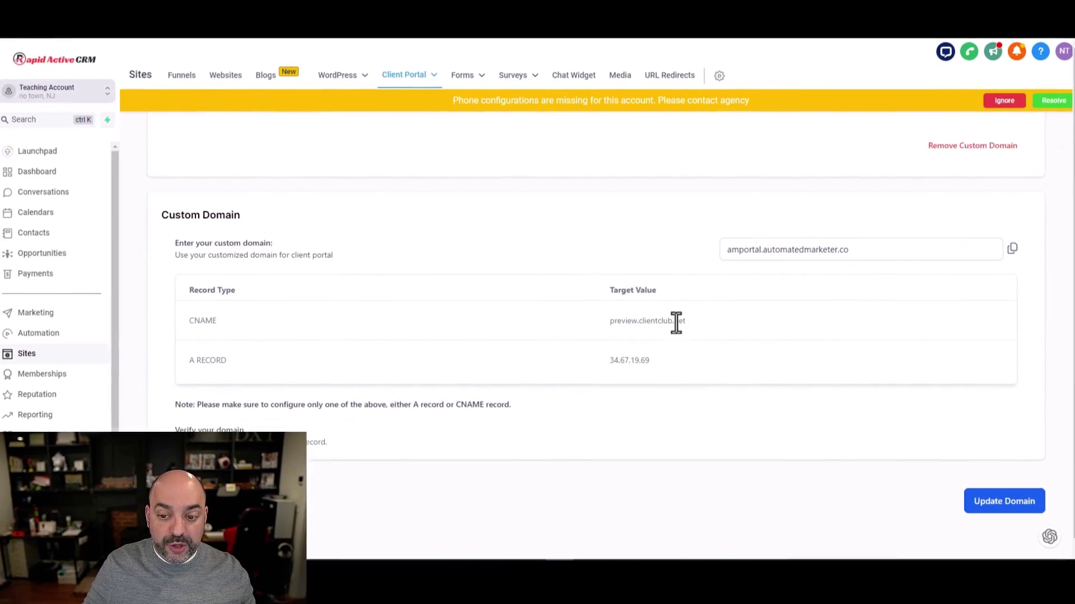
scroll(720, 381, up, 3)
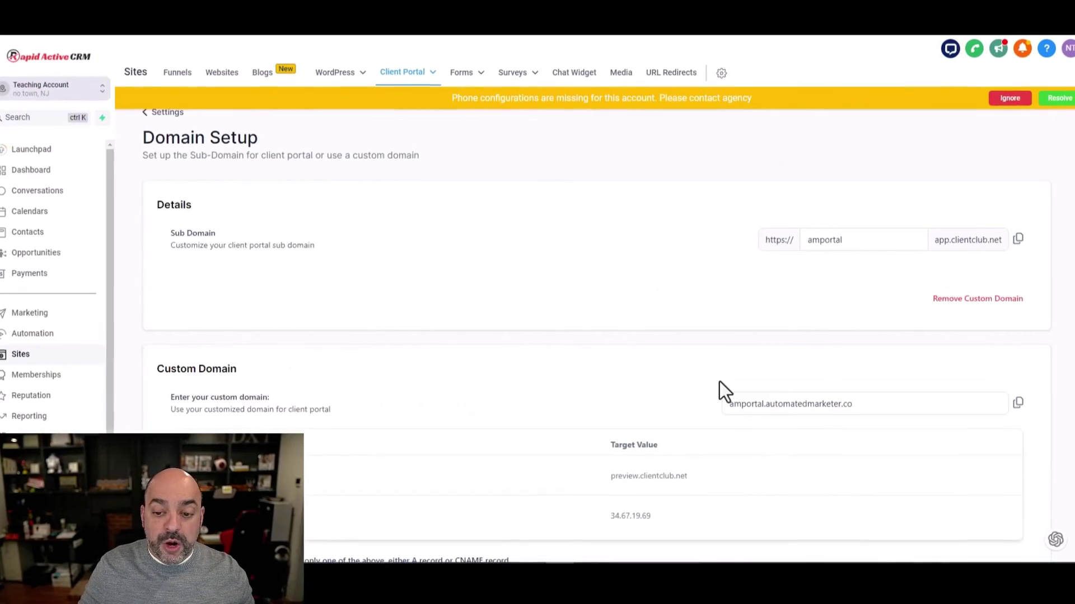
scroll(635, 319, down, 3)
double_click(616, 321)
drag(643, 361, 584, 363)
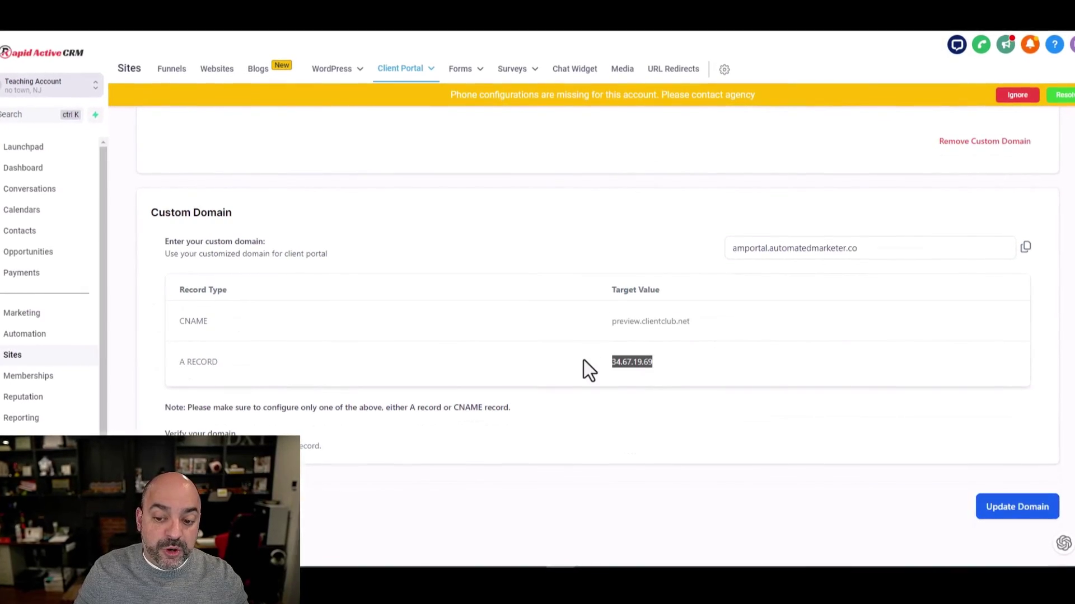
scroll(564, 319, up, 3)
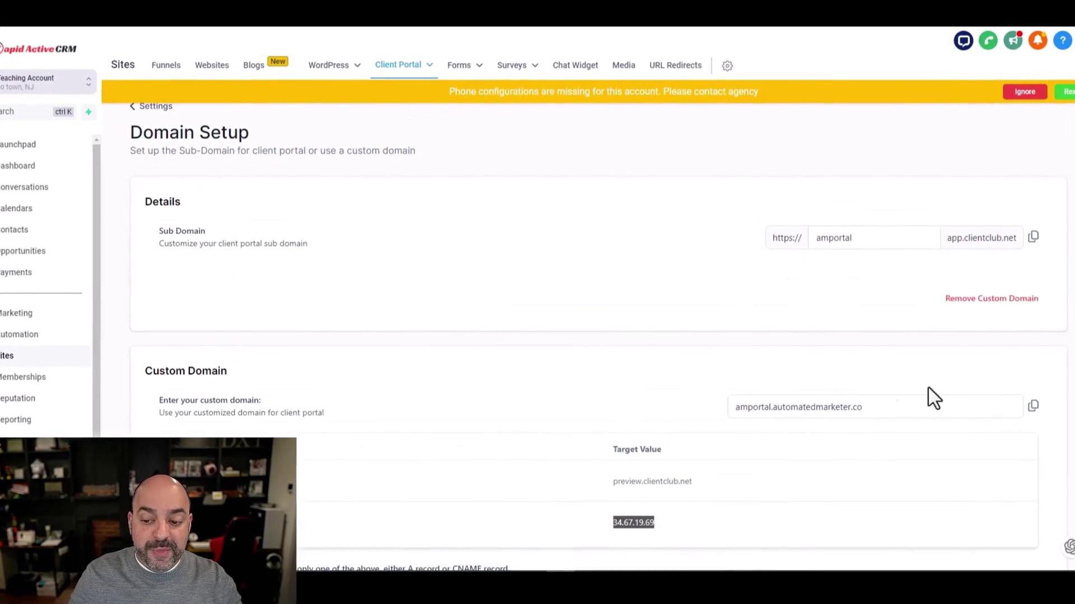
Review the client portal Branding settings
click(153, 106)
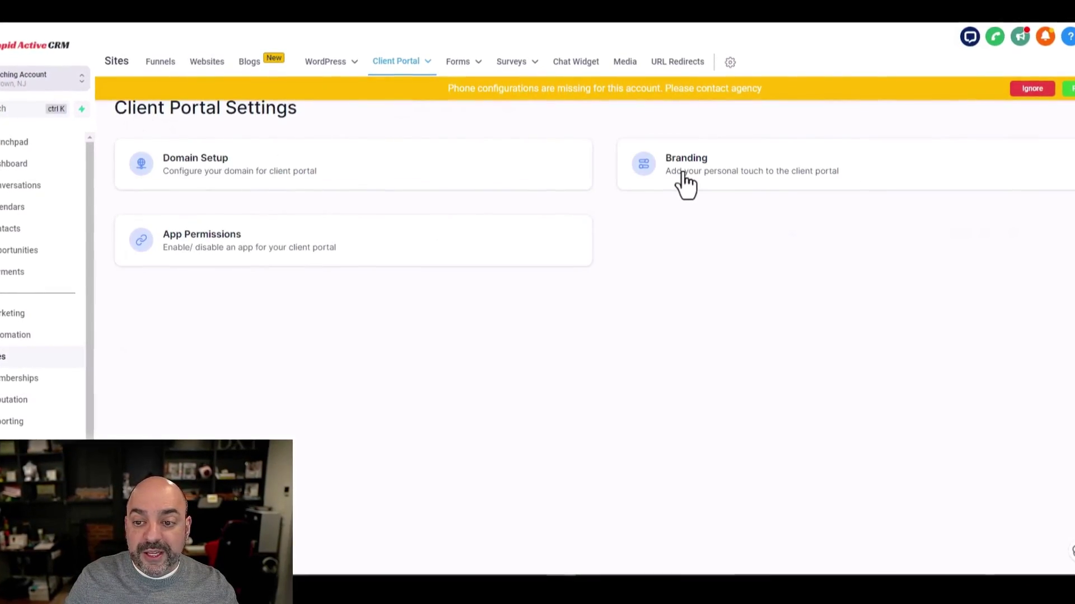
click(683, 178)
scroll(582, 257, down, 7)
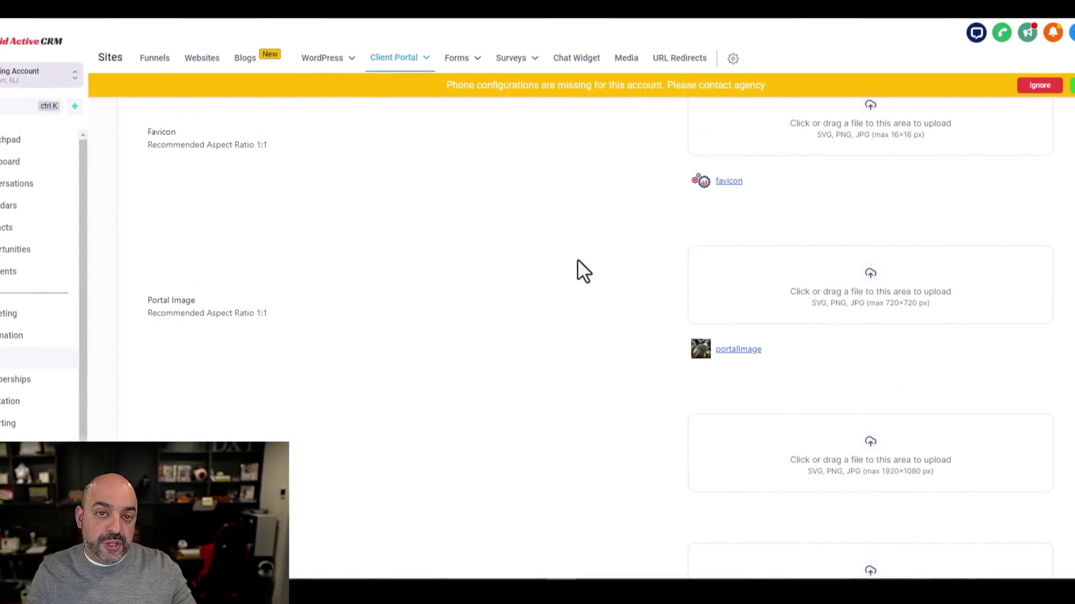
scroll(508, 289, up, 1)
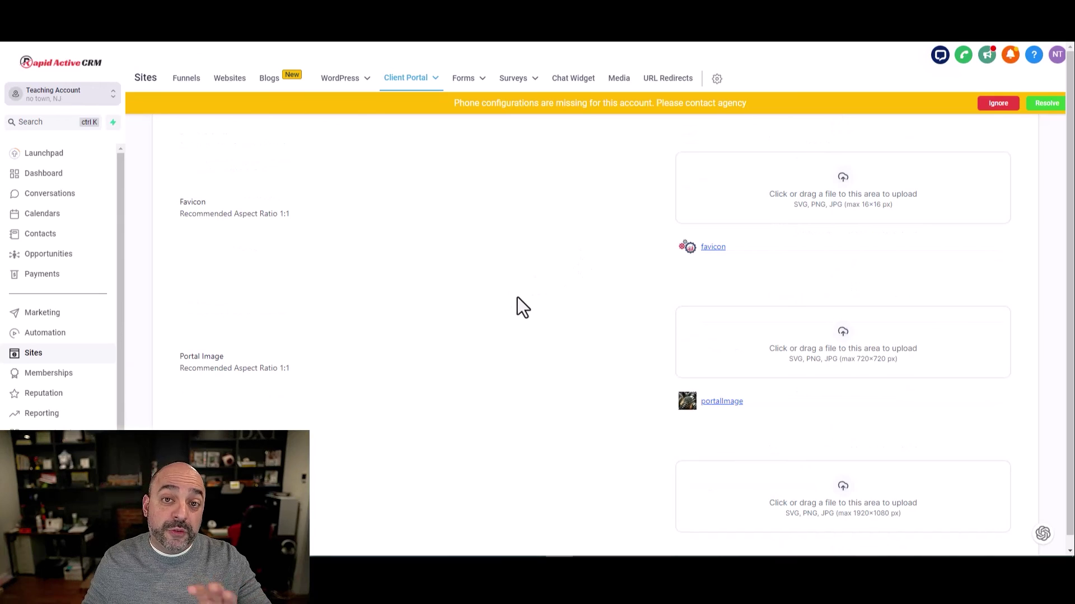
scroll(518, 285, down, 7)
scroll(358, 217, up, 13)
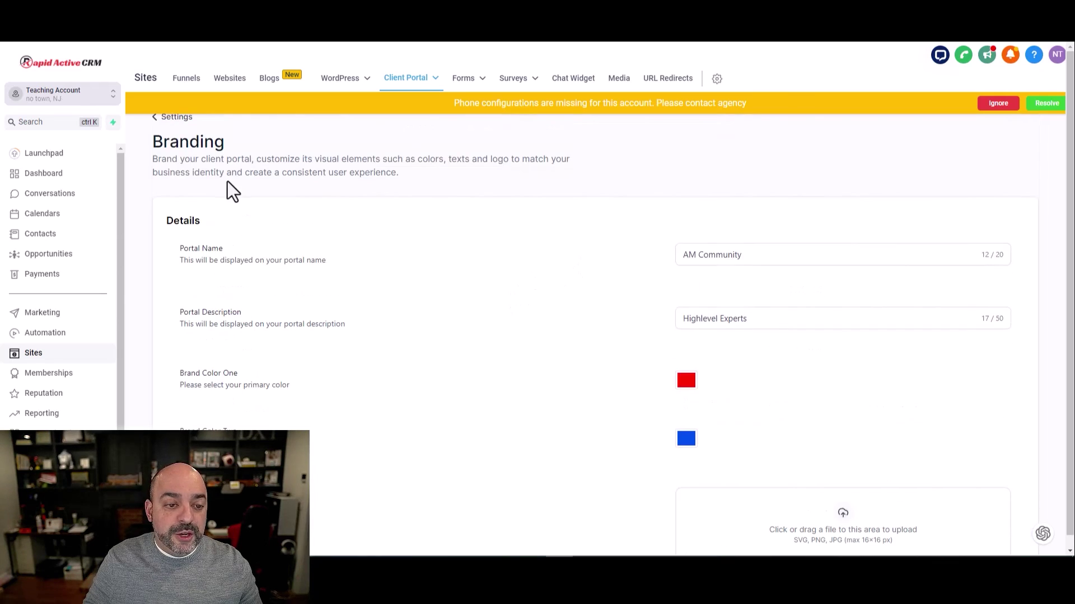
Open the client portal App Permissions and view the default landing page options
click(167, 124)
click(350, 253)
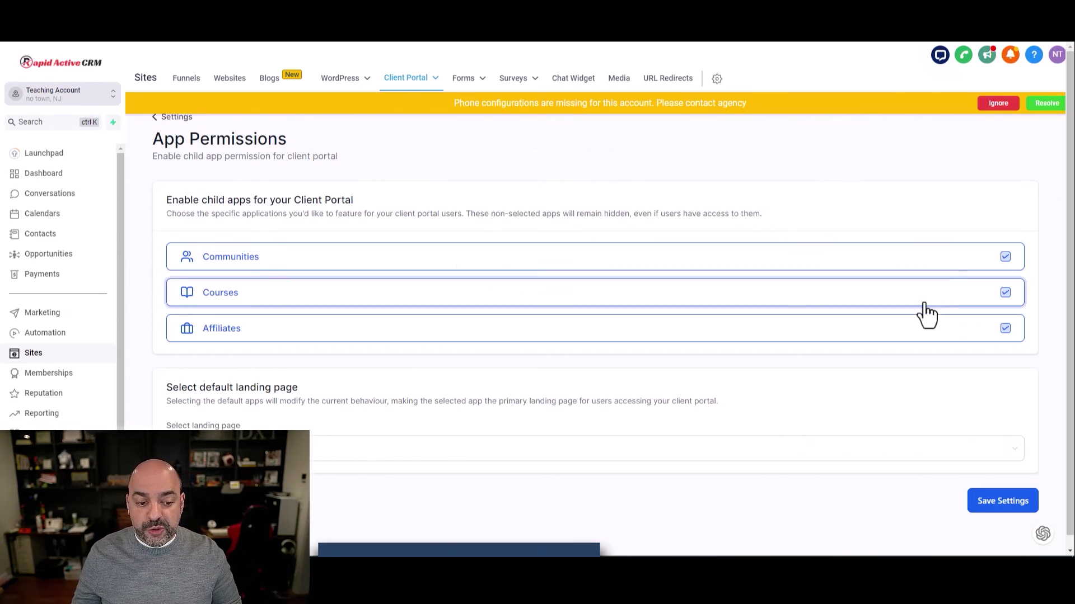
click(801, 454)
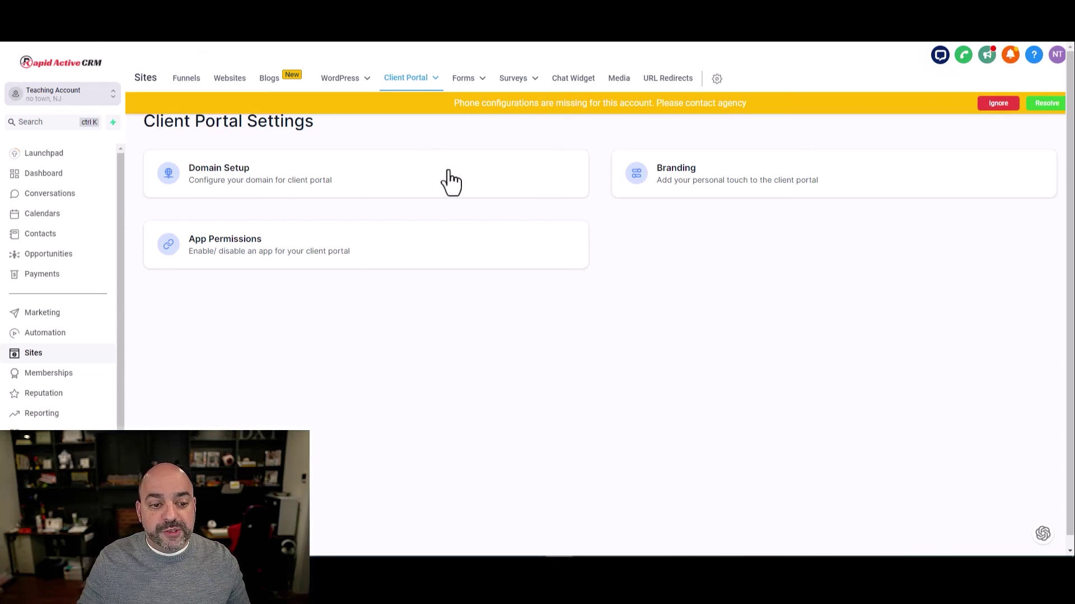
Open Memberships > Communities > Groups, showing Automated Marketer VIP active with 2 members
click(48, 372)
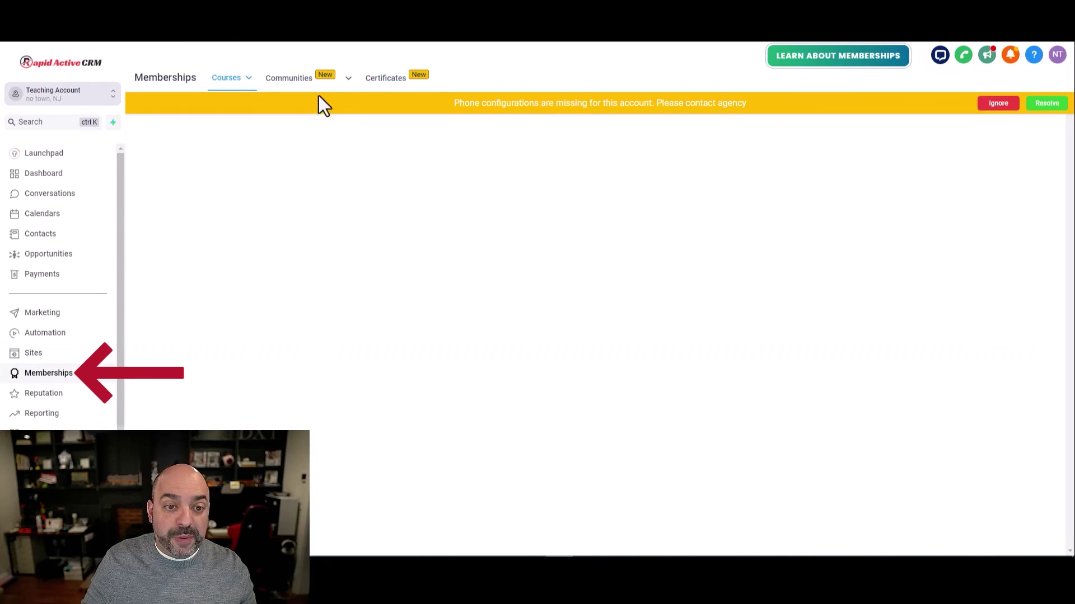
click(330, 105)
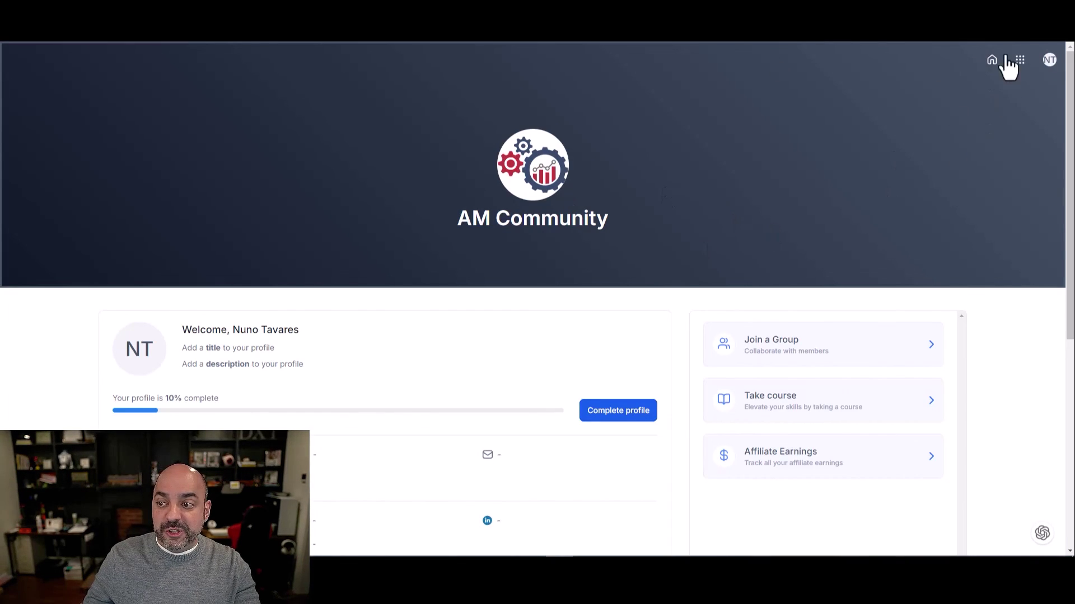
click(1049, 60)
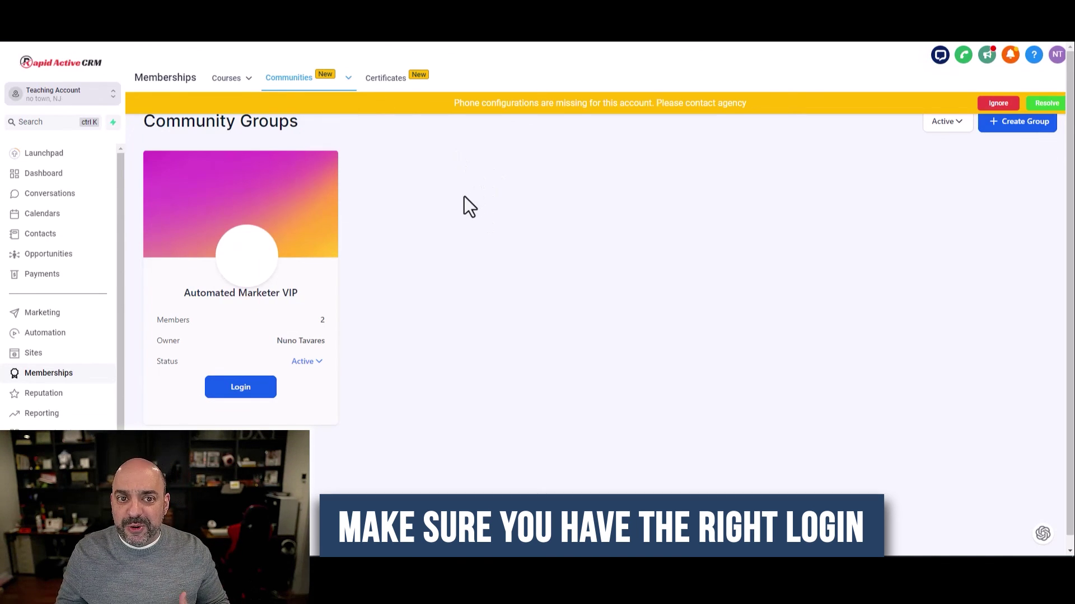
mouse_move(300, 82)
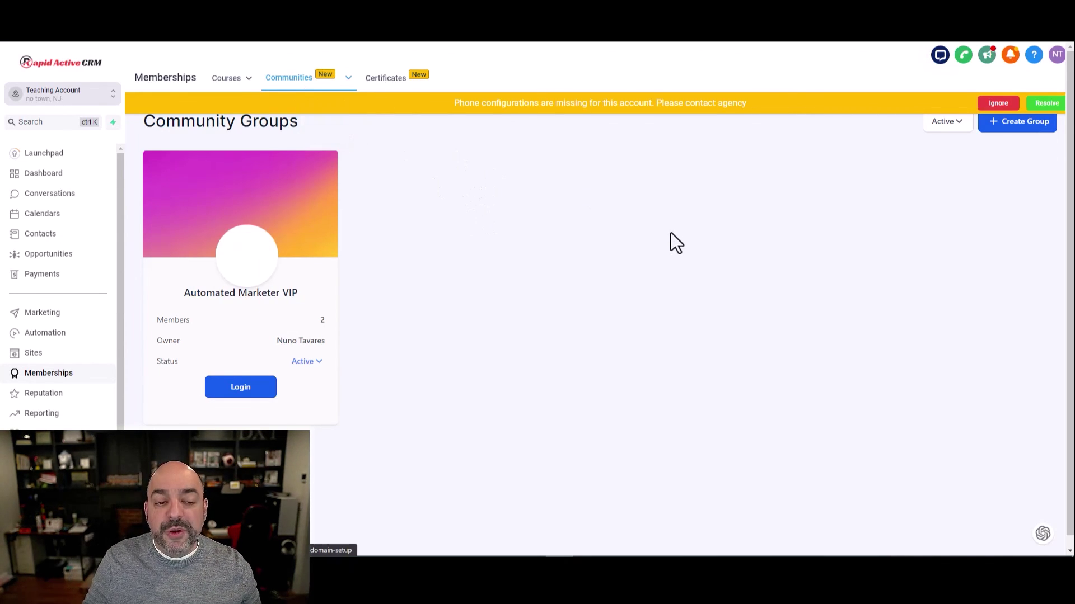